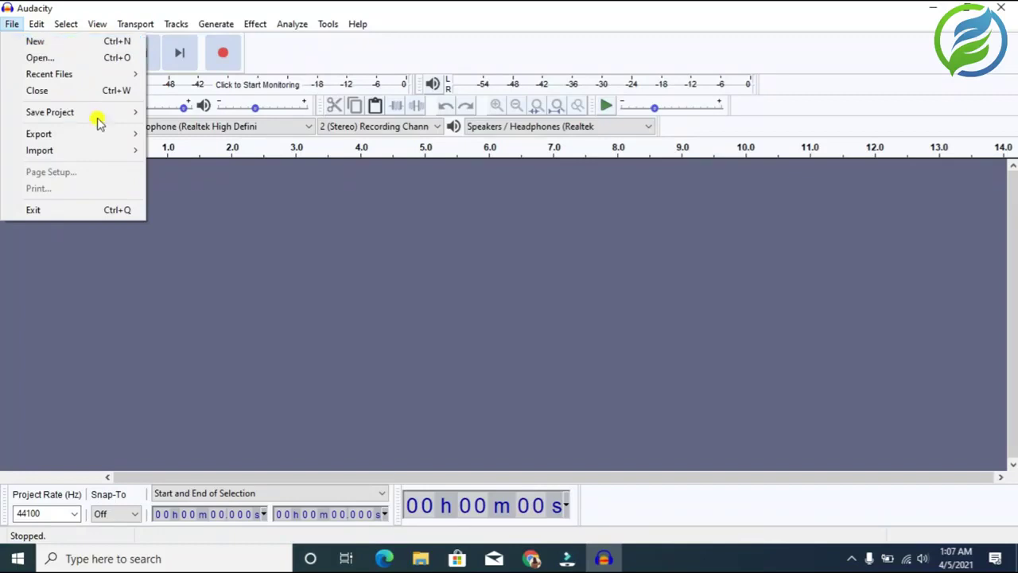
- Import the survey file into the empty project as an audio track
mouse_move(111, 151)
left_click(182, 150)
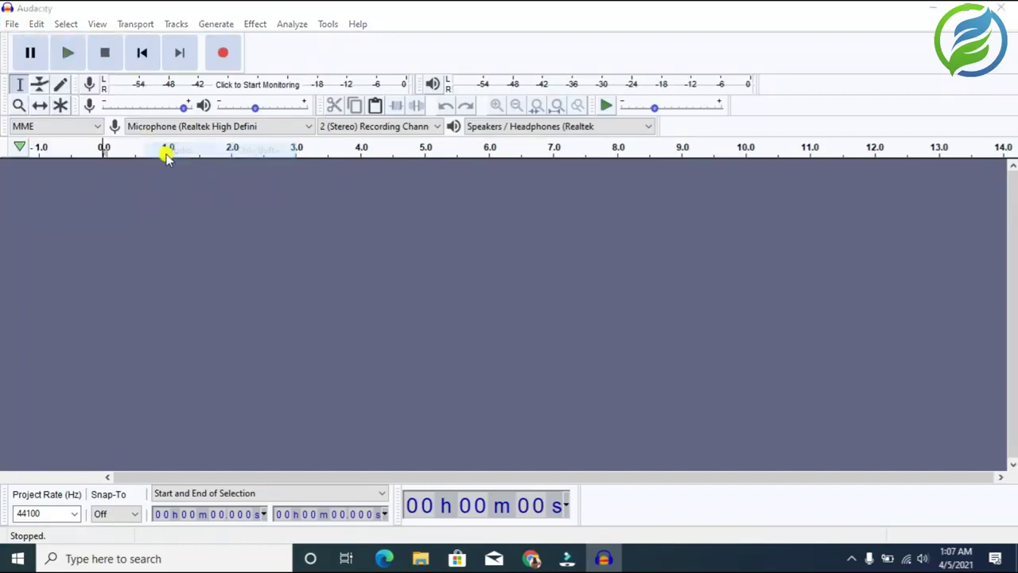
left_click(138, 236)
left_click(386, 428)
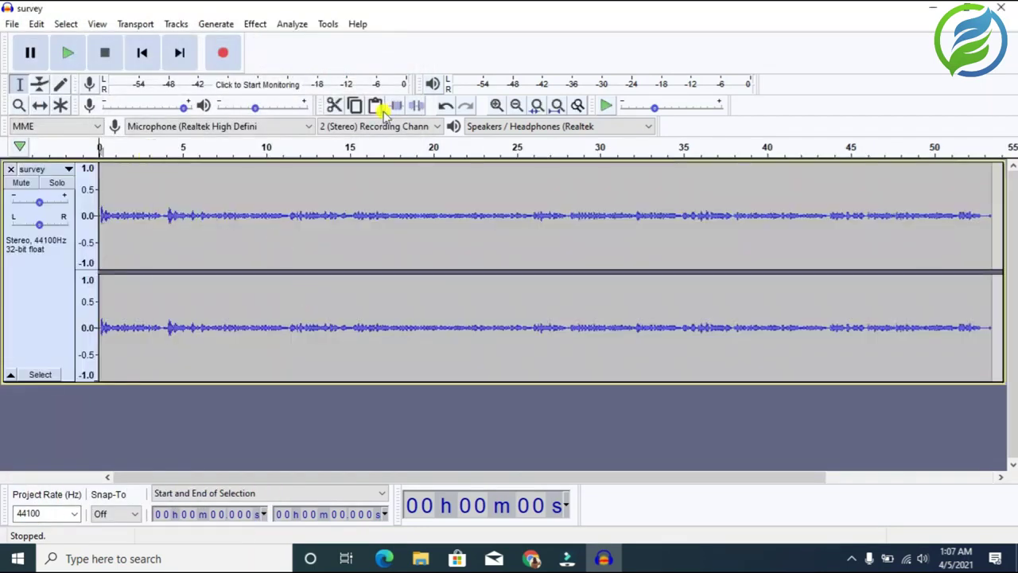
- Play the first second or so of the survey track to hear its background noise, and pause playback
left_click(495, 106)
left_click(495, 106)
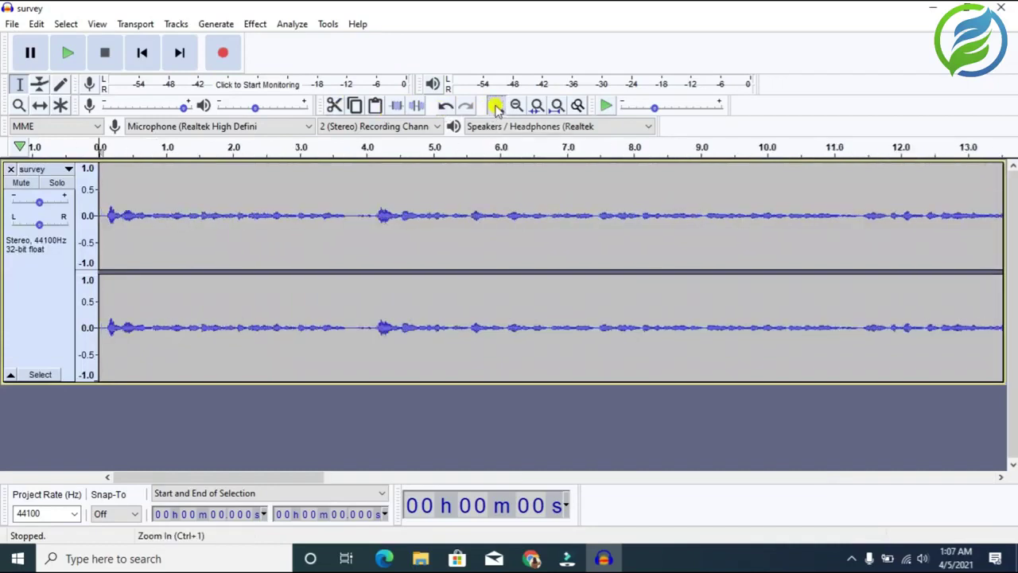
left_click(495, 106)
left_click(495, 105)
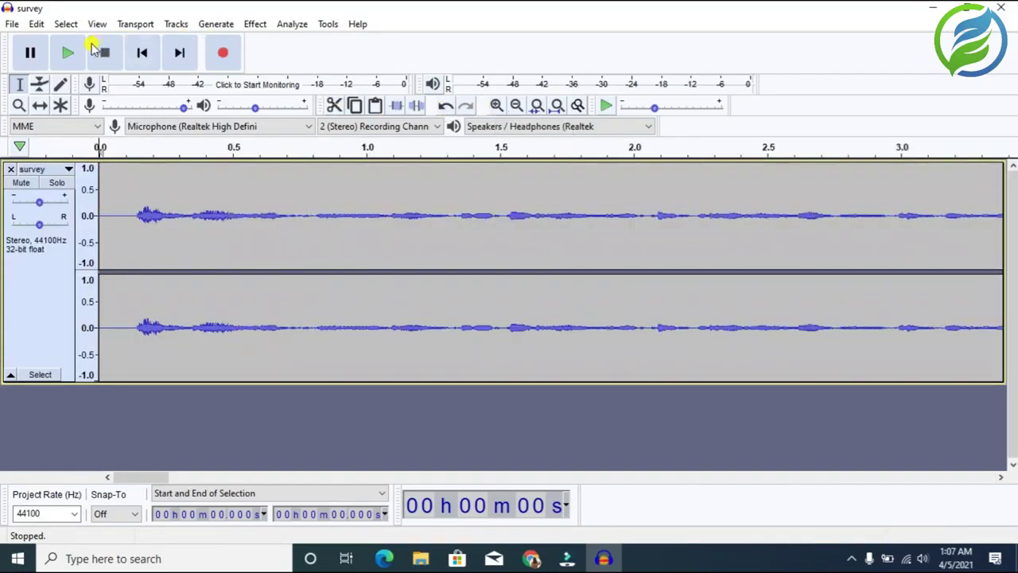
left_click(65, 56)
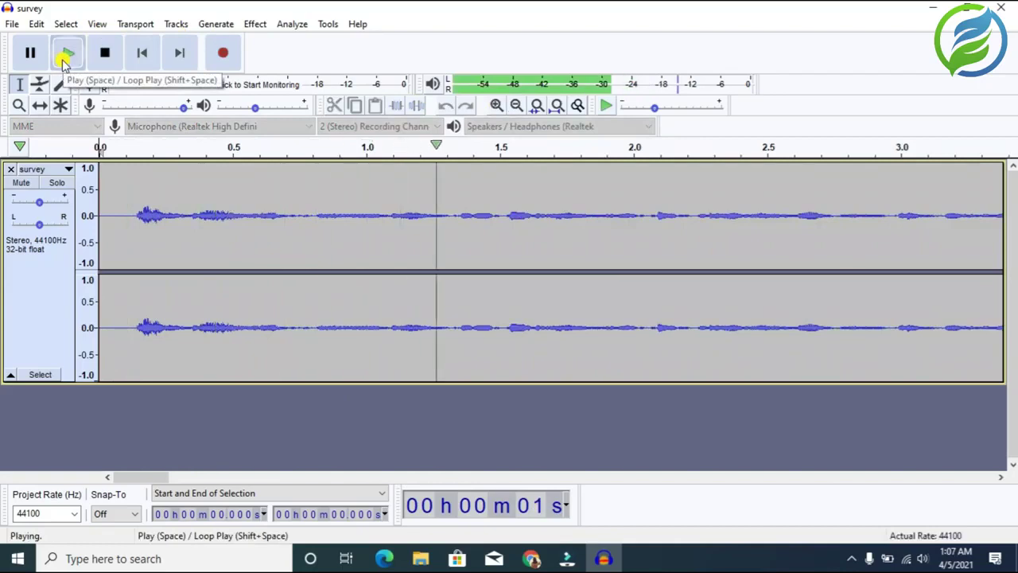
left_click(65, 56)
left_click(36, 60)
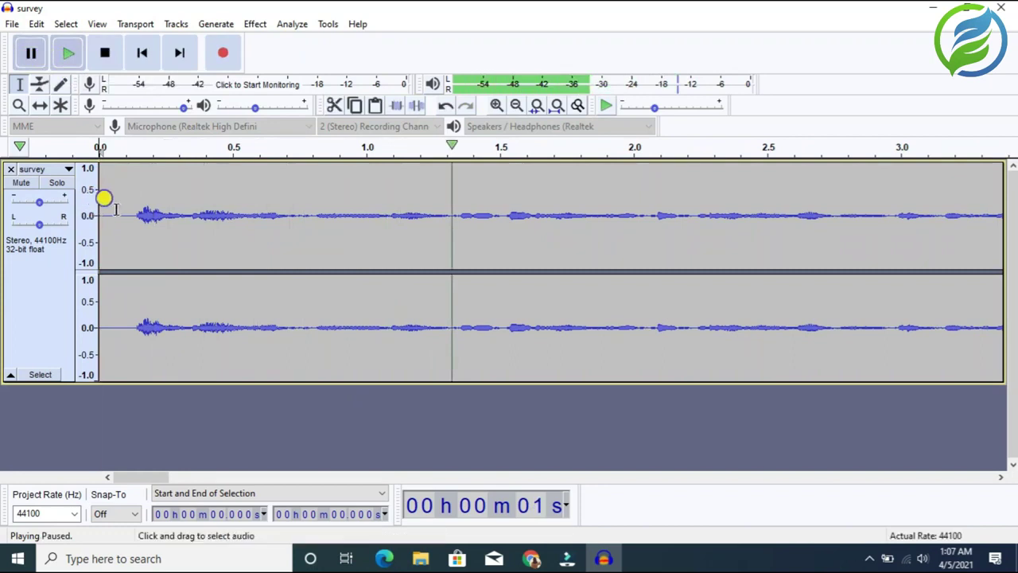
- Capture a noise profile from the silent lead-in of the track, from 0 to about 0.14 s
left_click_drag(68, 204, 123, 218)
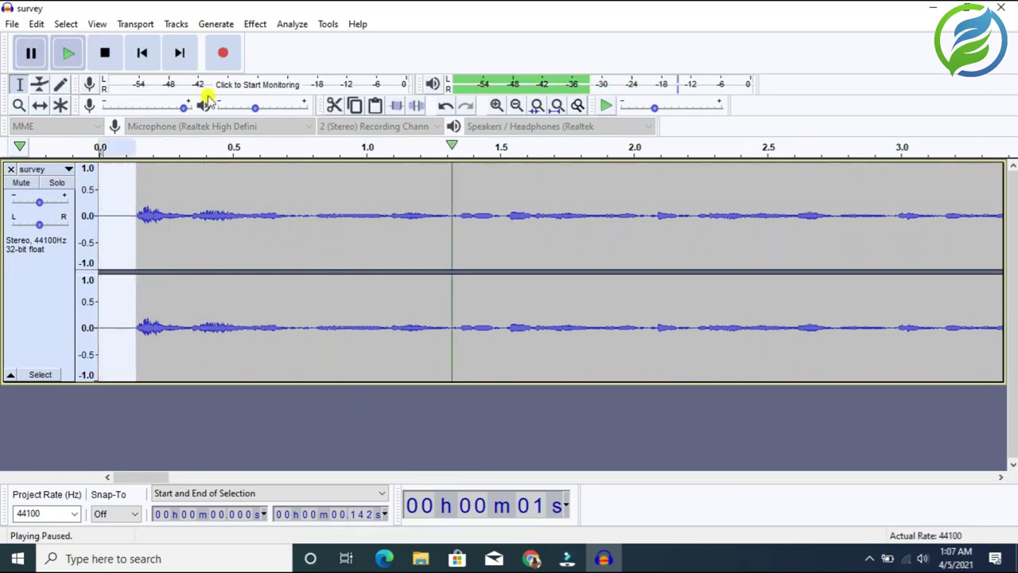
left_click(259, 30)
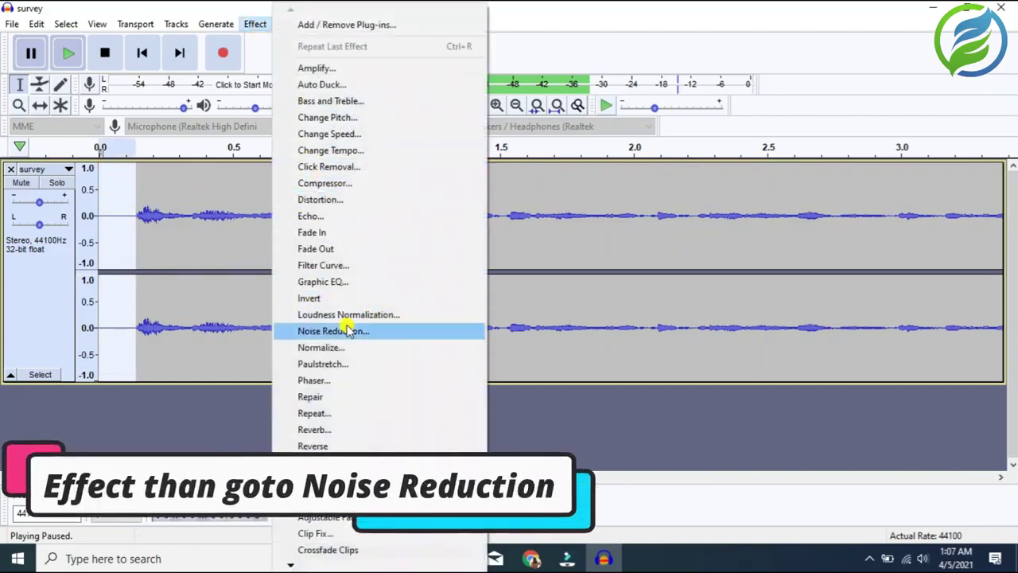
left_click(380, 334)
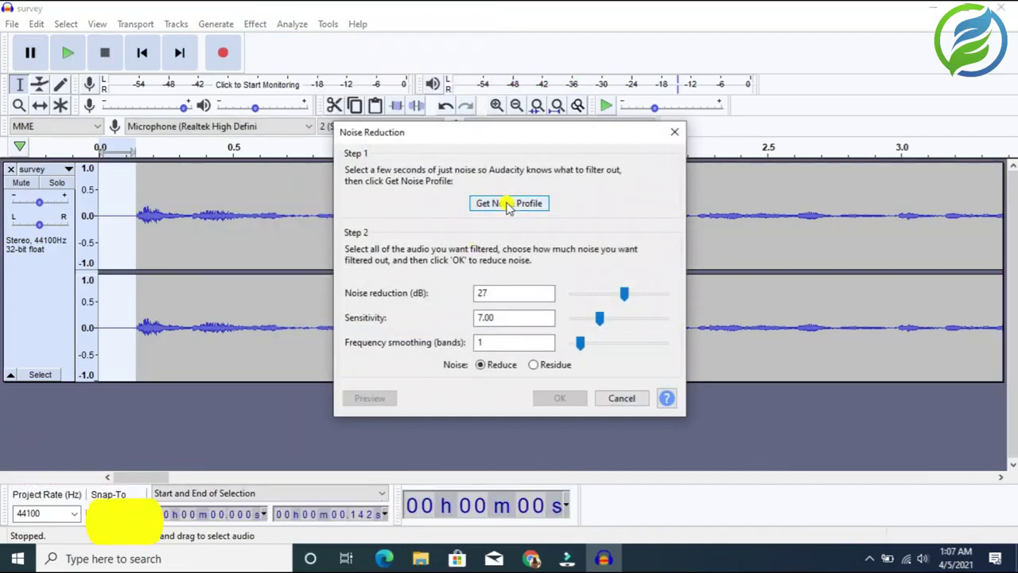
left_click(510, 206)
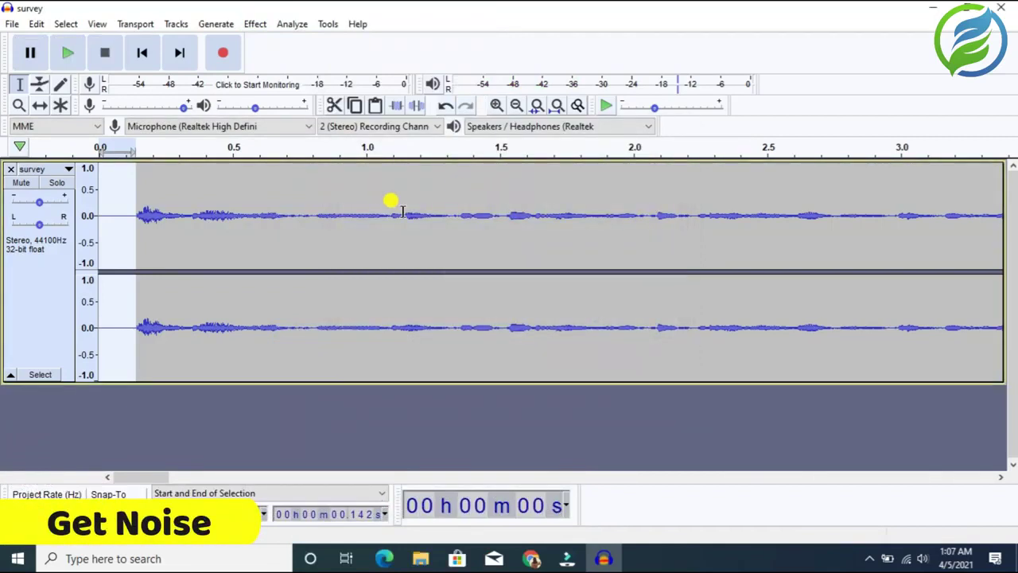
- Apply Noise Reduction to the entire survey track, keeping the current reduction, sensitivity and smoothing settings
key("ctrl+a")
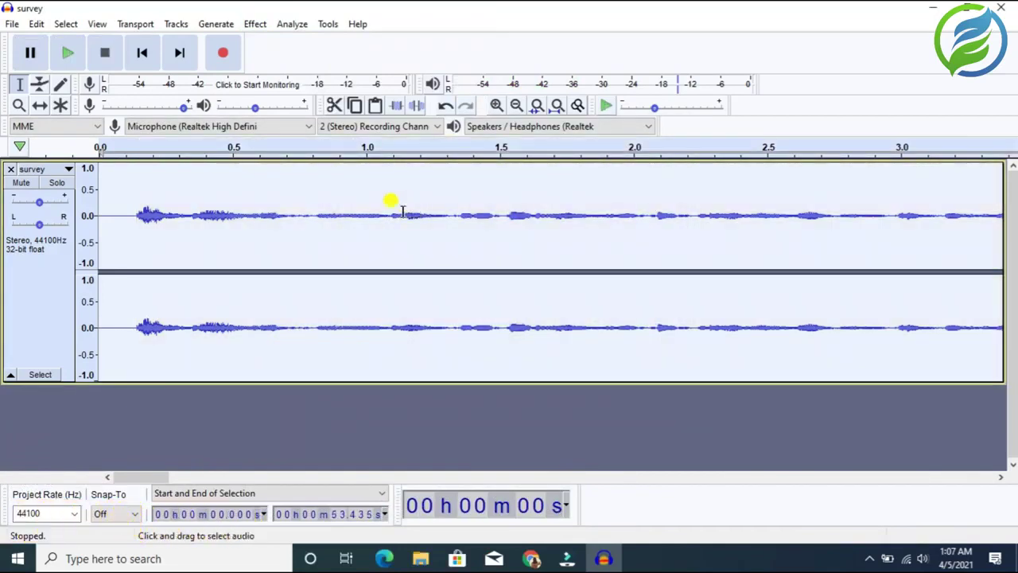
left_click(256, 24)
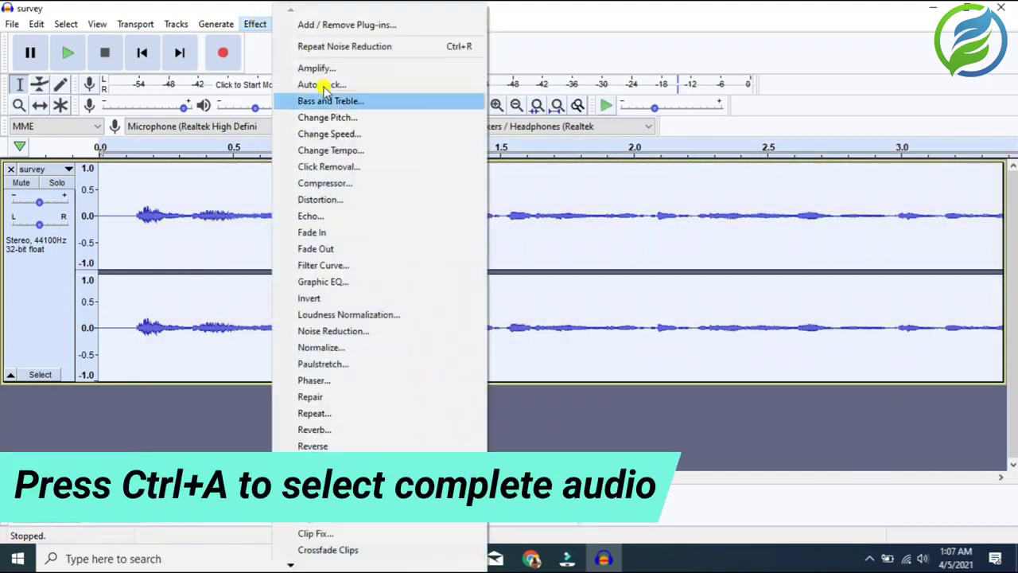
left_click(354, 333)
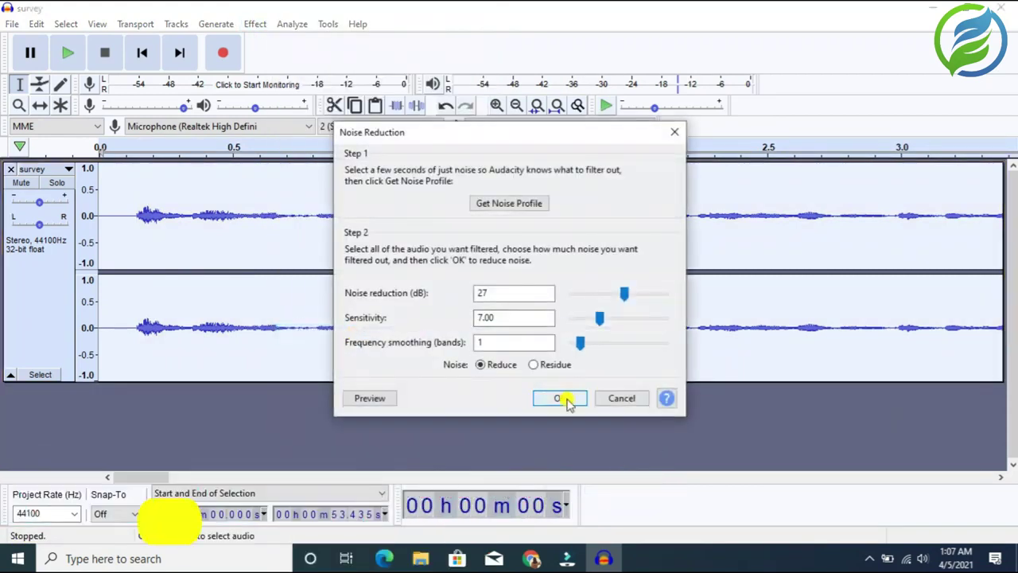
left_click(560, 398)
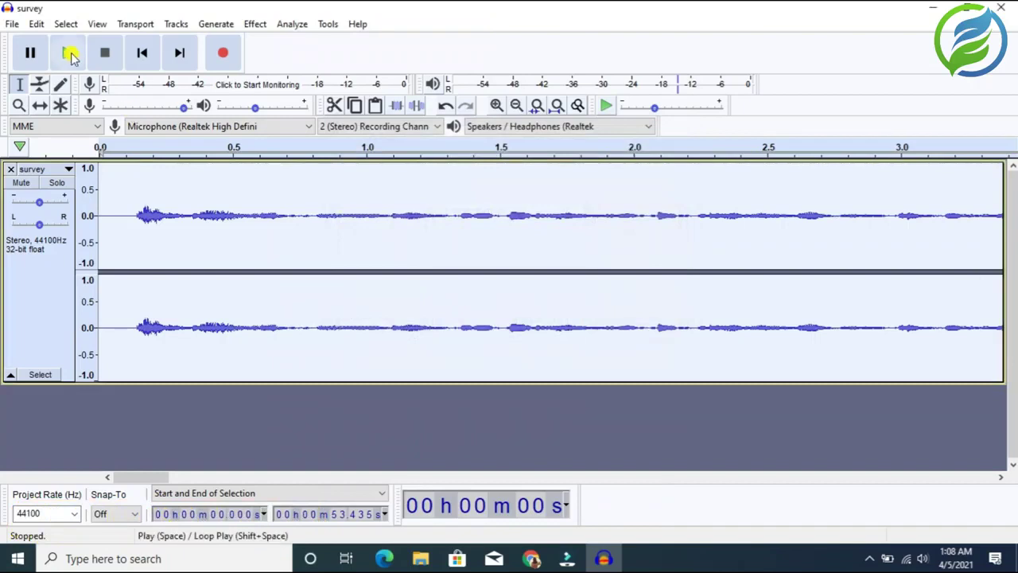
- Play about five seconds of the track and capture a new noise profile from the quiet gap at about 3.72 to 4.15 s
left_click(70, 53)
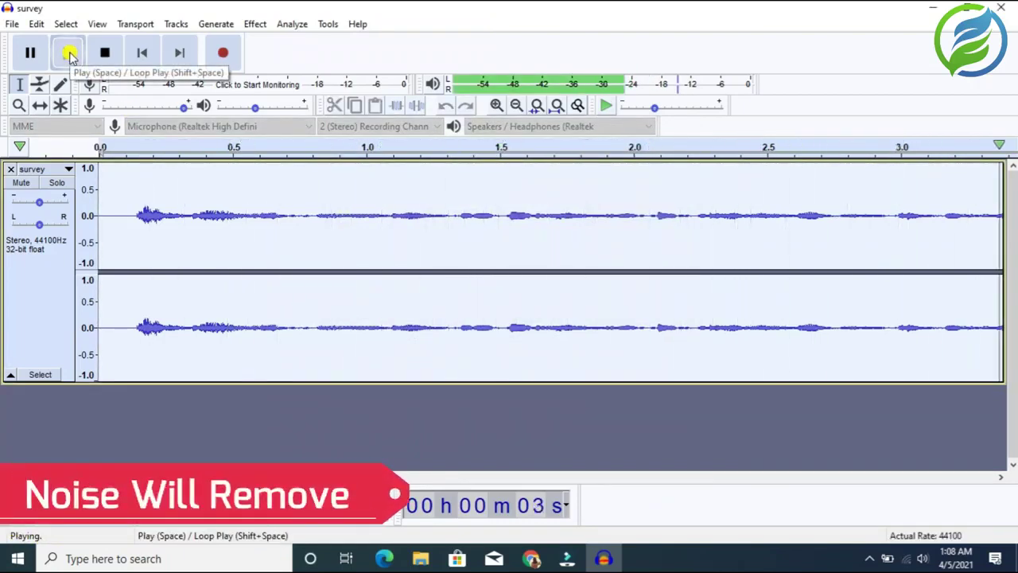
left_click(31, 51)
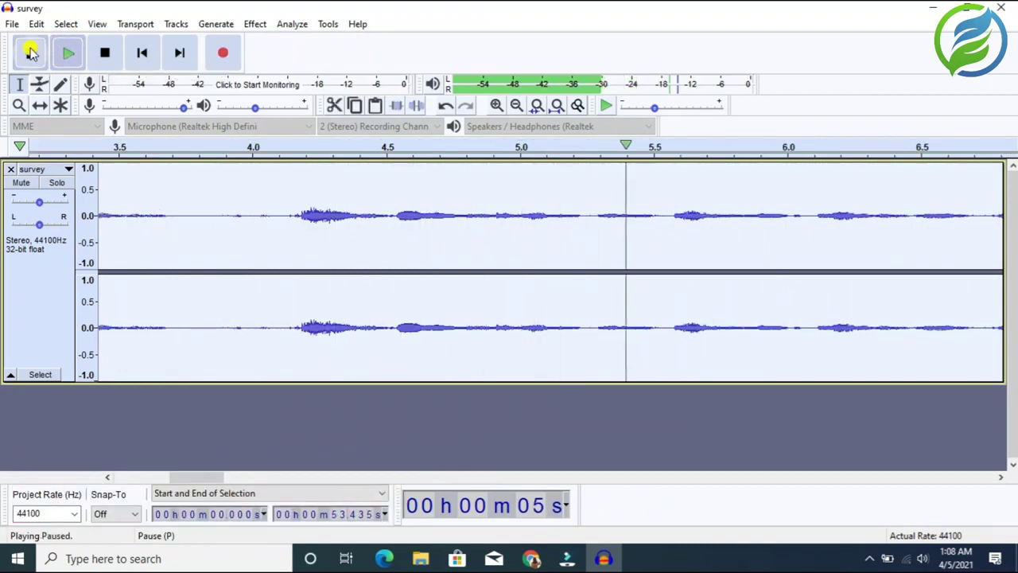
left_click_drag(178, 215, 291, 215)
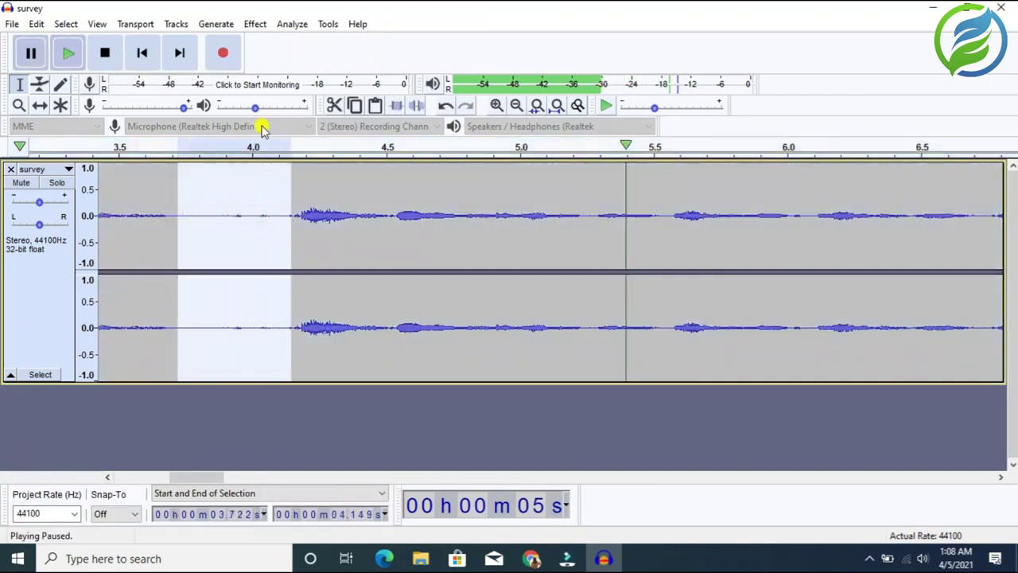
left_click(256, 24)
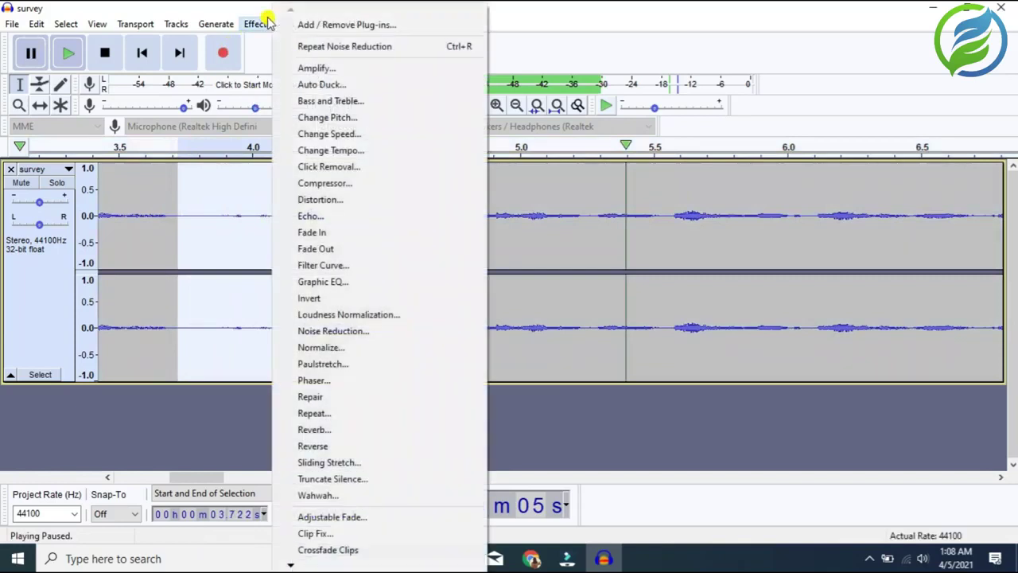
left_click(329, 332)
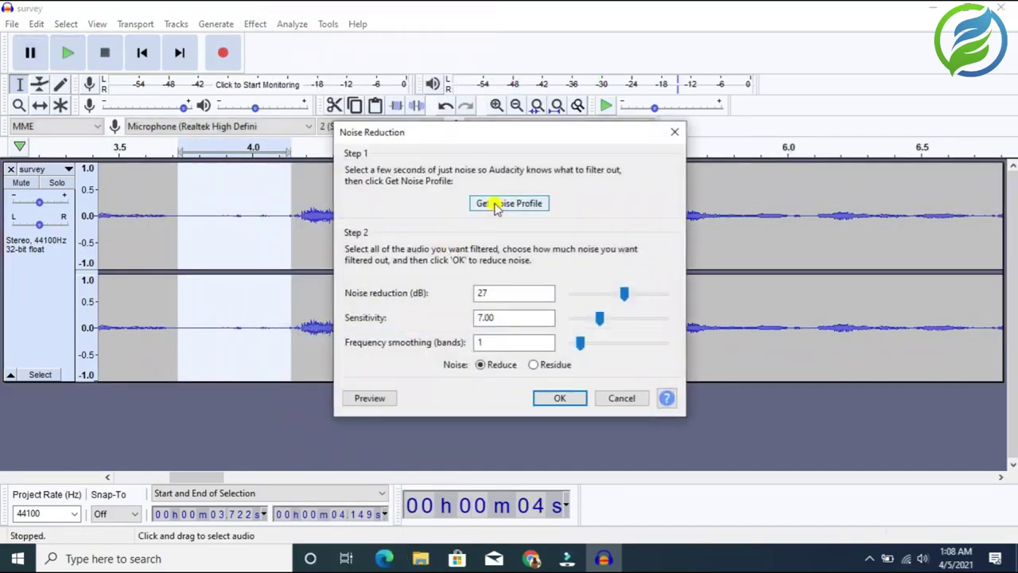
left_click(494, 205)
- Run Noise Reduction a second time over the whole track using the newly captured profile
key("ctrl+a")
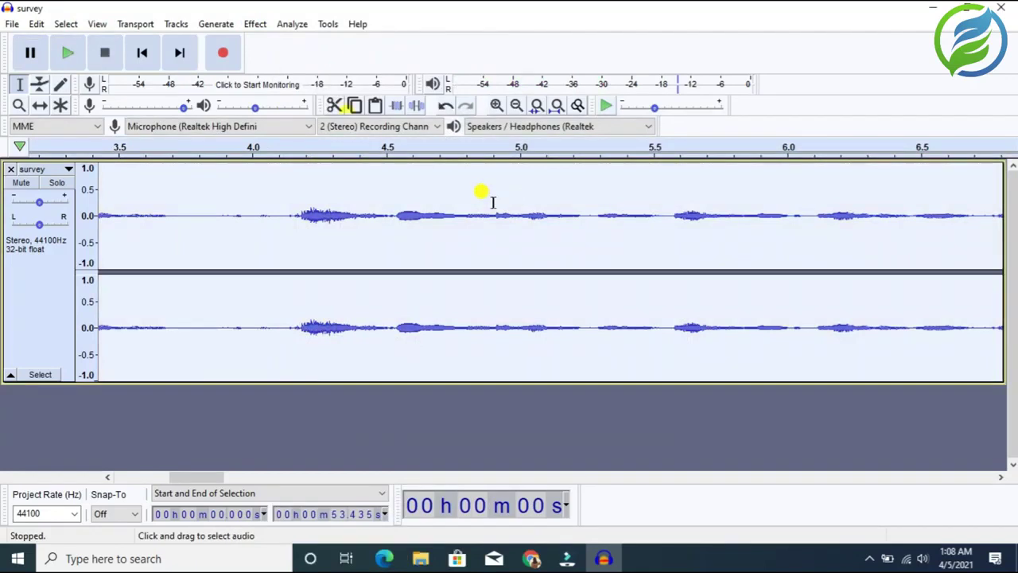
left_click(259, 25)
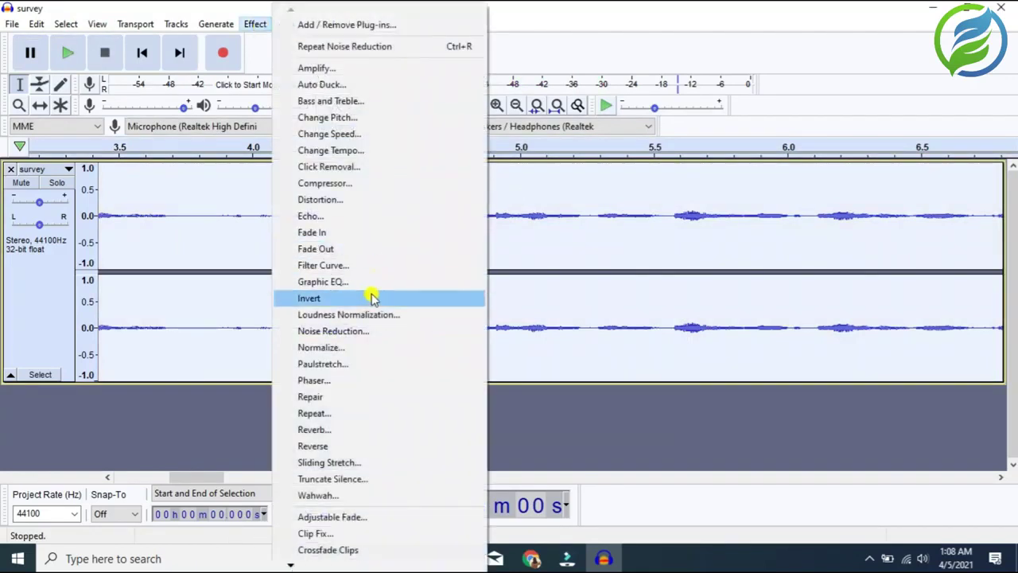
left_click(358, 331)
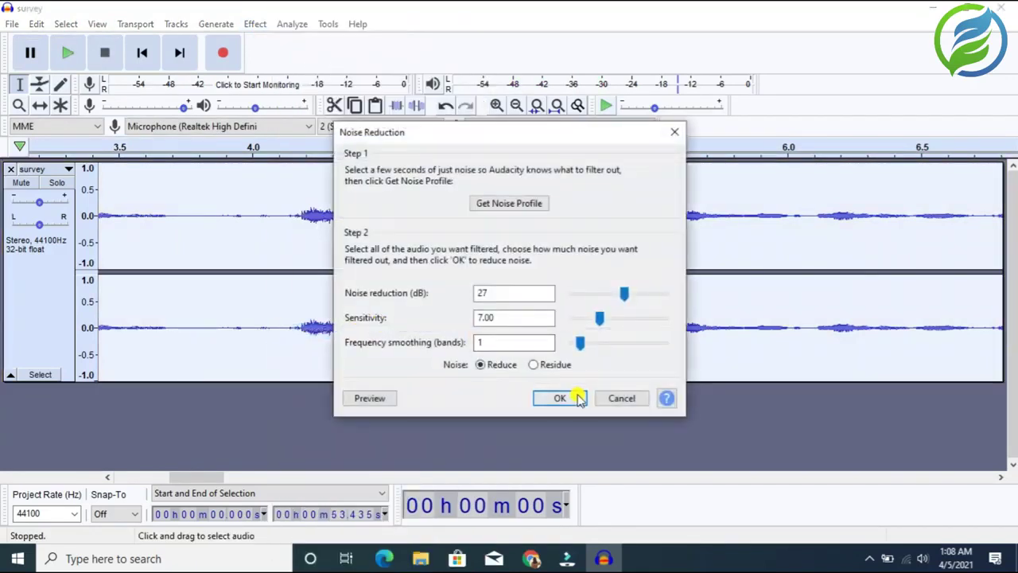
left_click(561, 398)
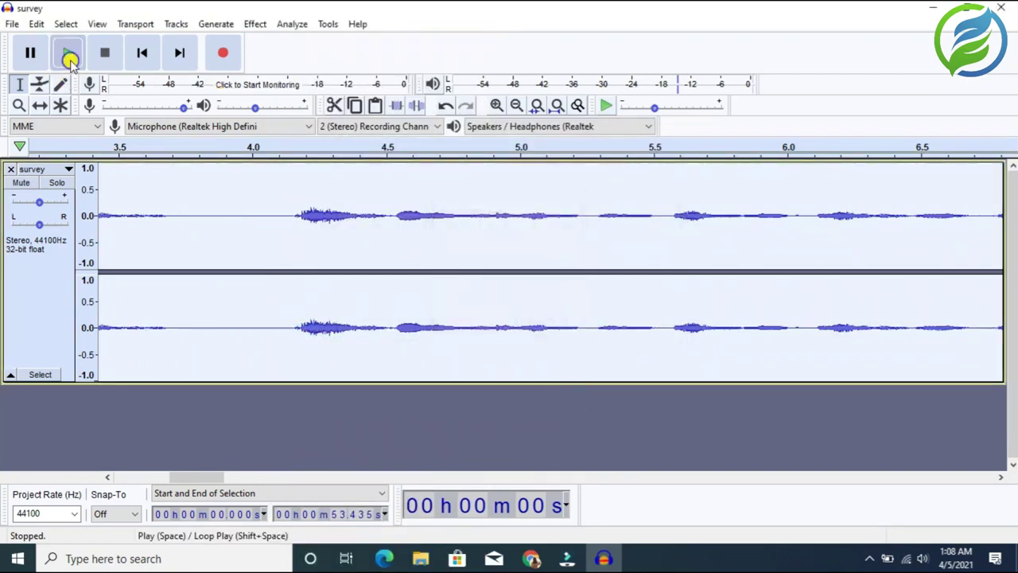
- Play back the denoised track while checking more of its waveform, and pause playback
left_click(70, 56)
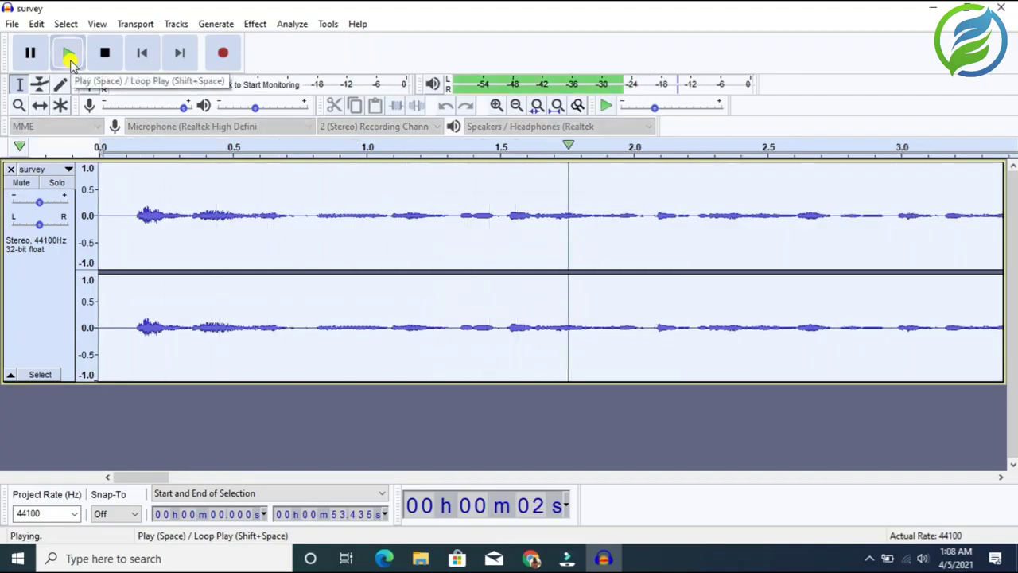
left_click(516, 106)
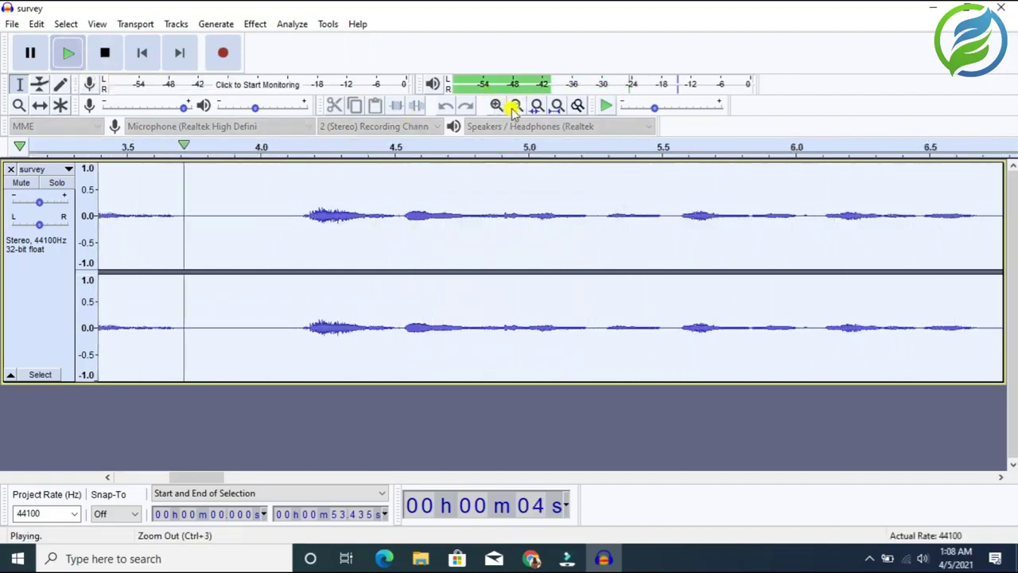
left_click(516, 106)
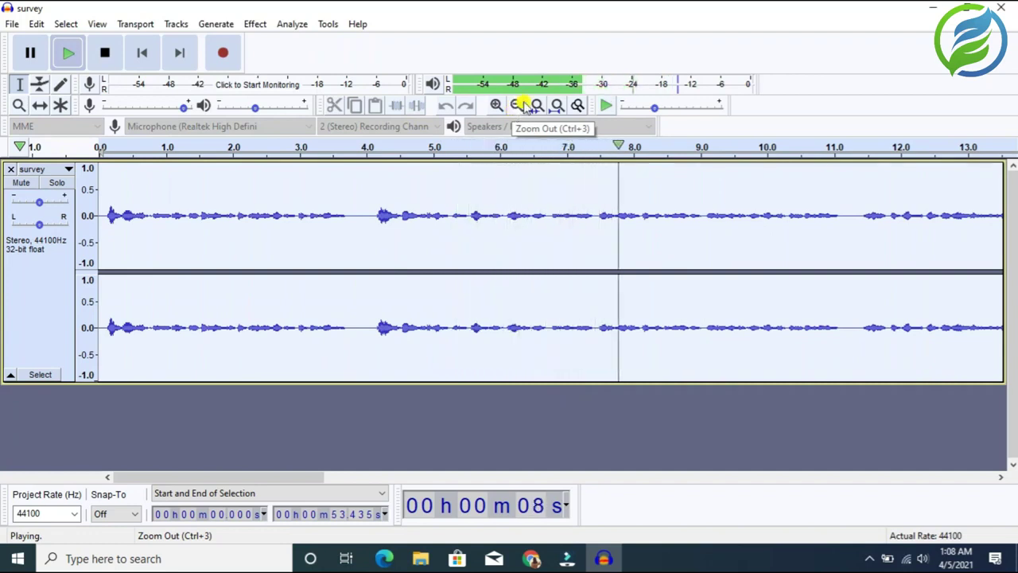
left_click(516, 105)
left_click(70, 52)
left_click(30, 53)
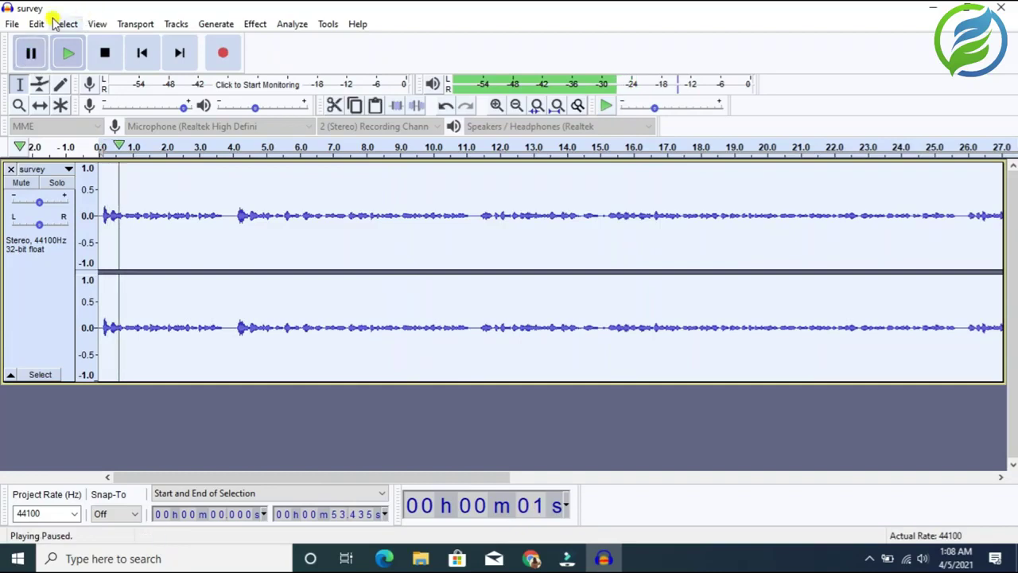
- Export the cleaned track as an MP3 named survey in the audio folder, accepting the metadata tags as they are
left_click(16, 24)
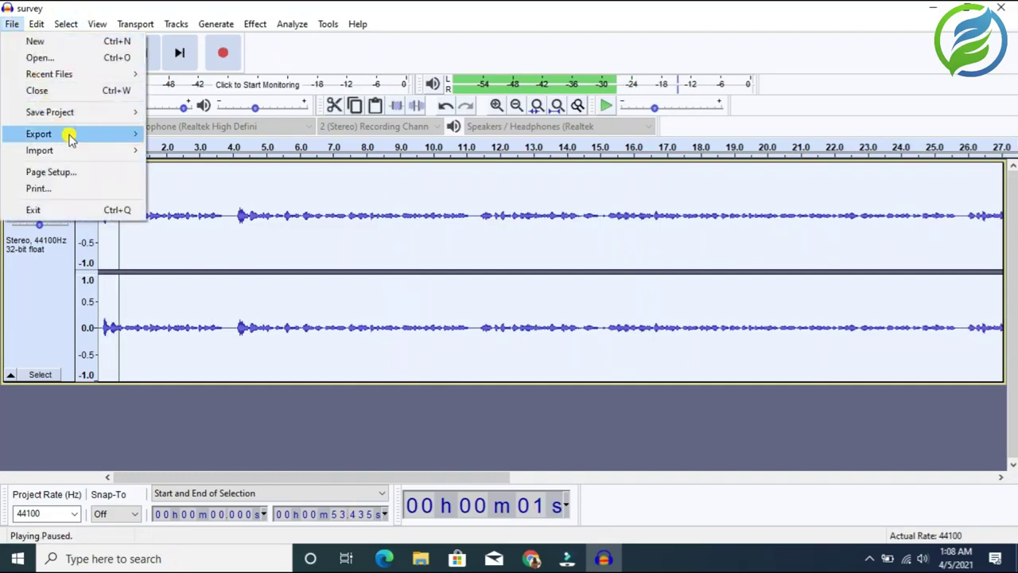
mouse_move(72, 137)
left_click(157, 133)
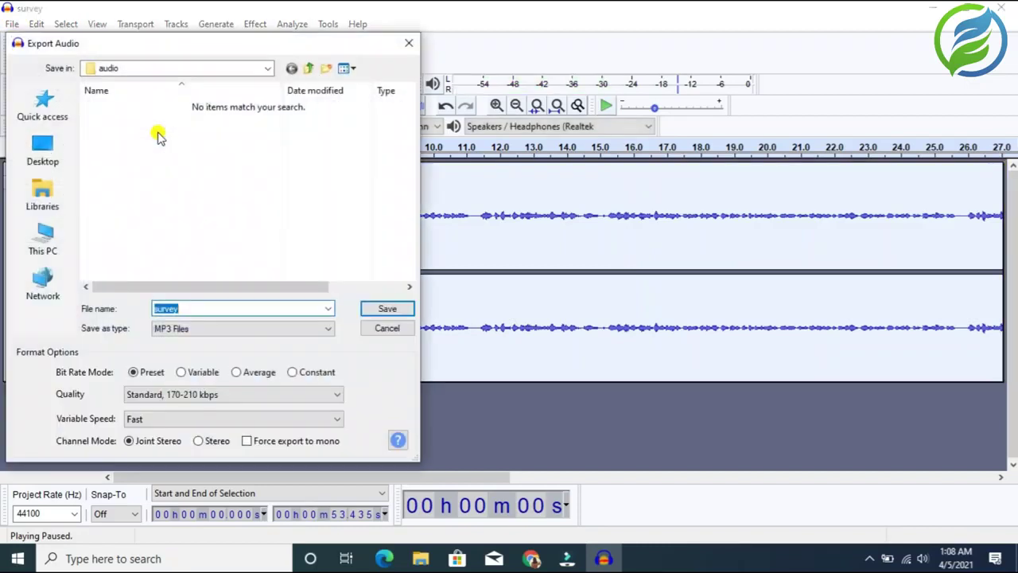
left_click(388, 308)
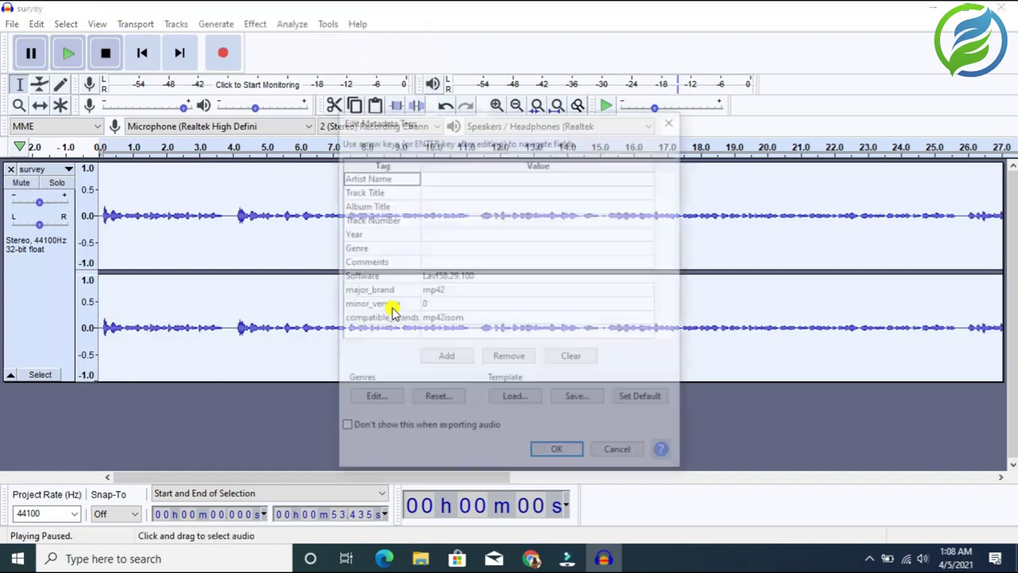
left_click(558, 453)
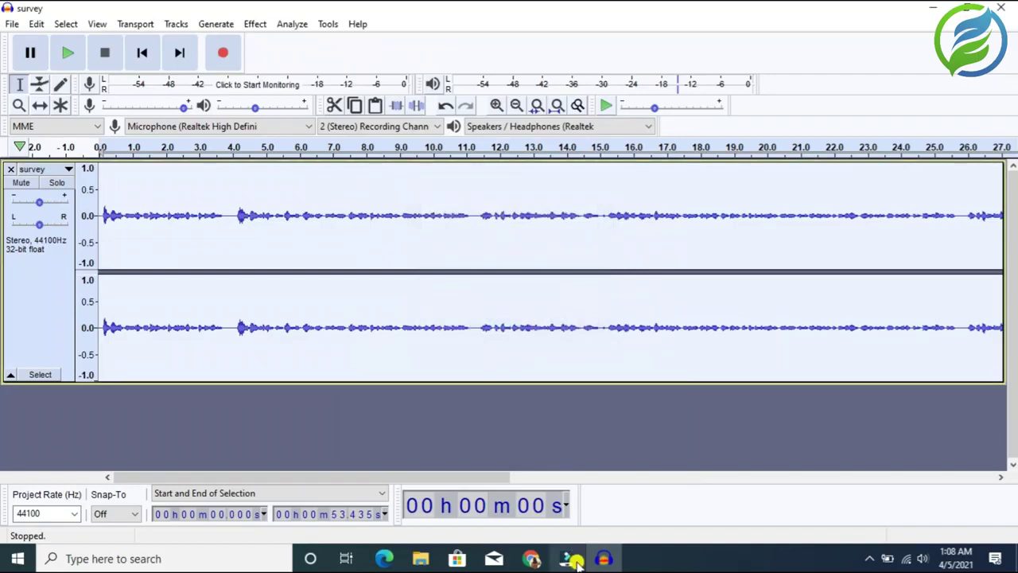
- Switch to Filmora and import the survey MP4 video from the YT videos folder on Local Disk (C:)
mouse_move(574, 558)
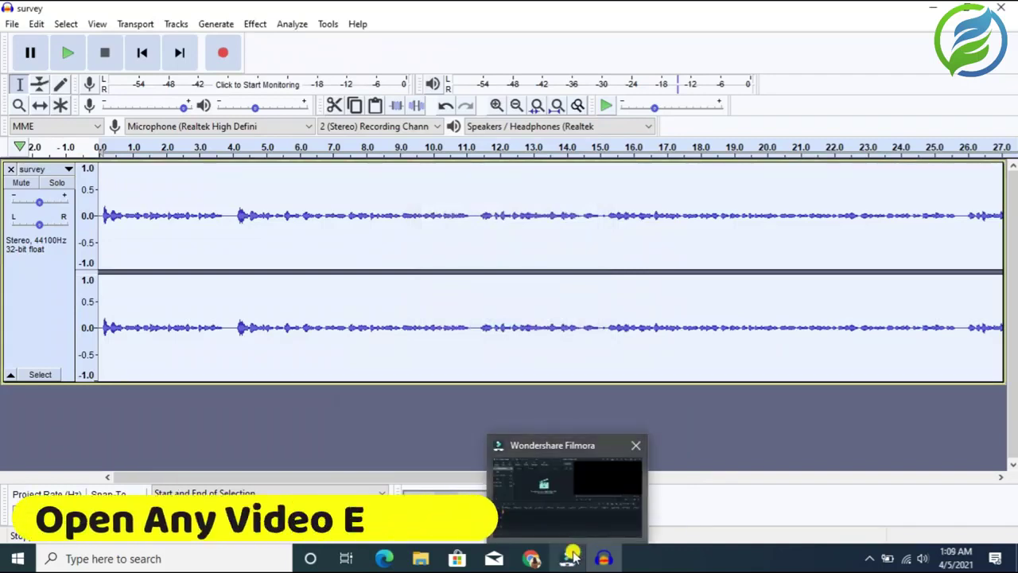
left_click(571, 558)
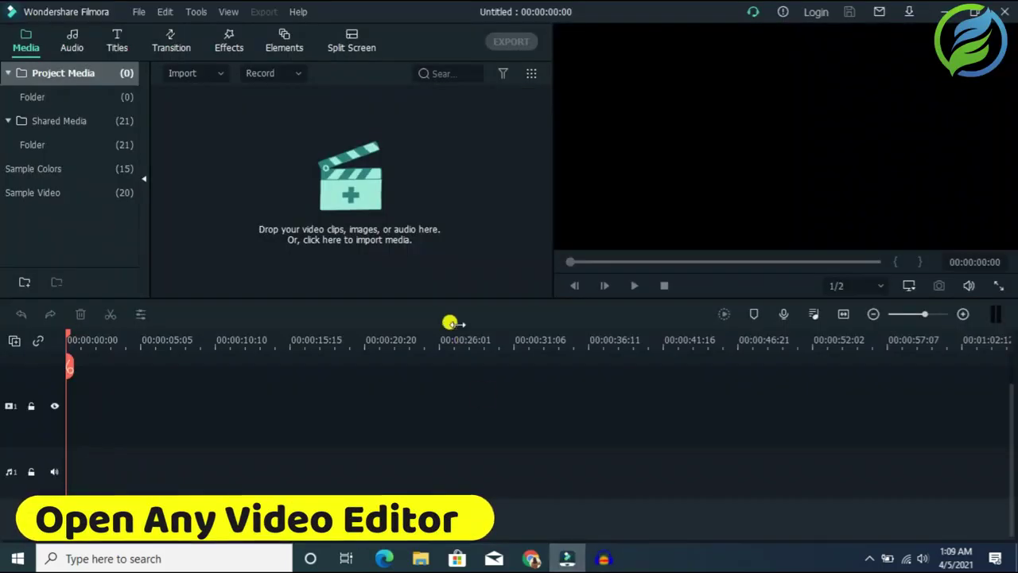
left_click(356, 192)
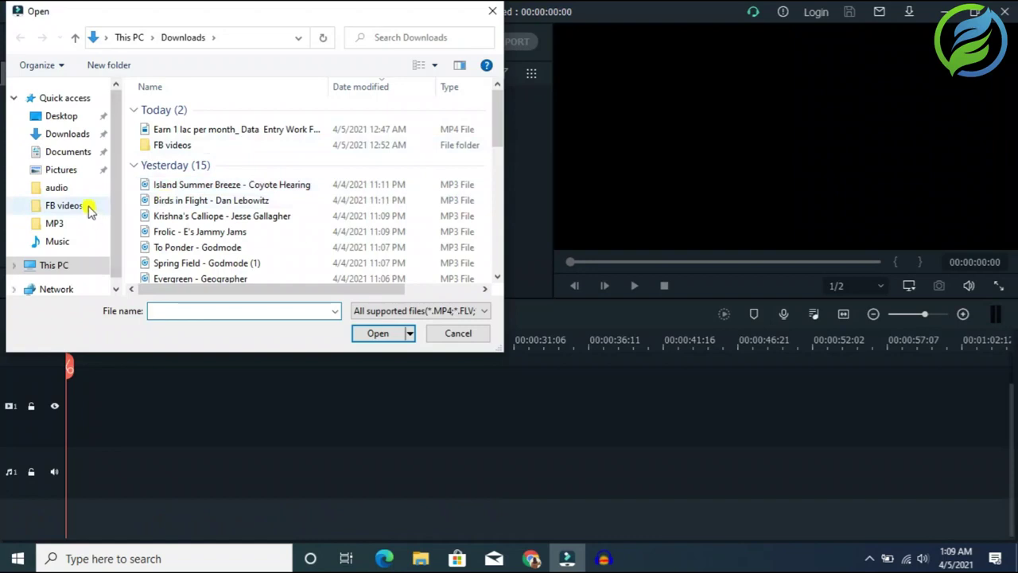
left_click(56, 265)
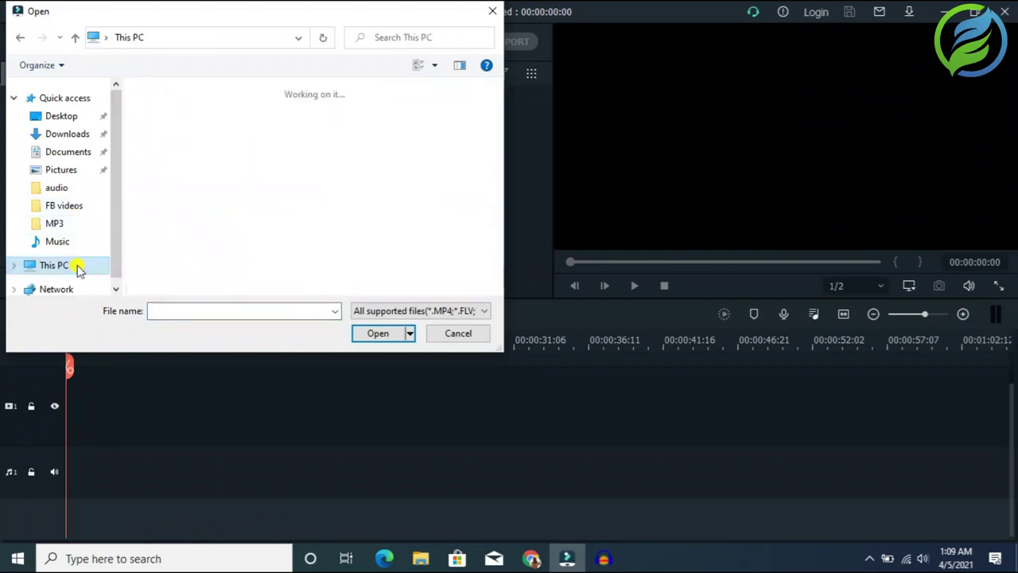
left_click_drag(501, 141, 505, 220)
double_click(245, 217)
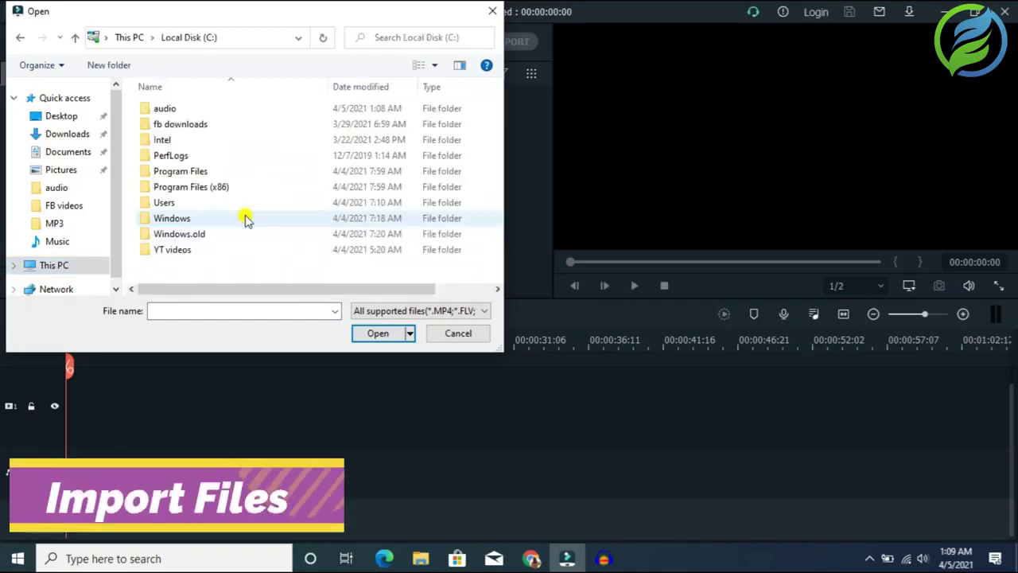
double_click(220, 251)
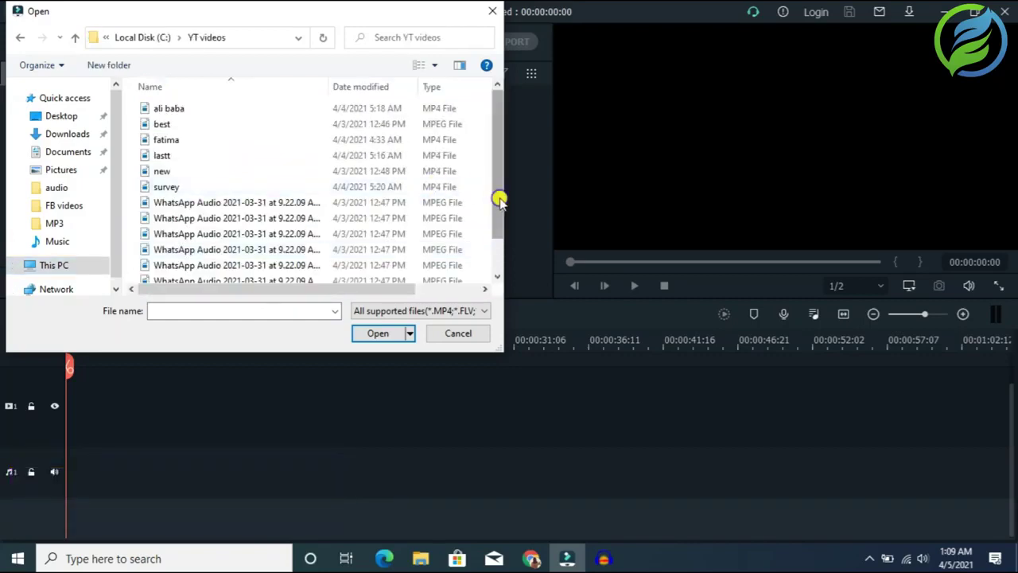
left_click(245, 189)
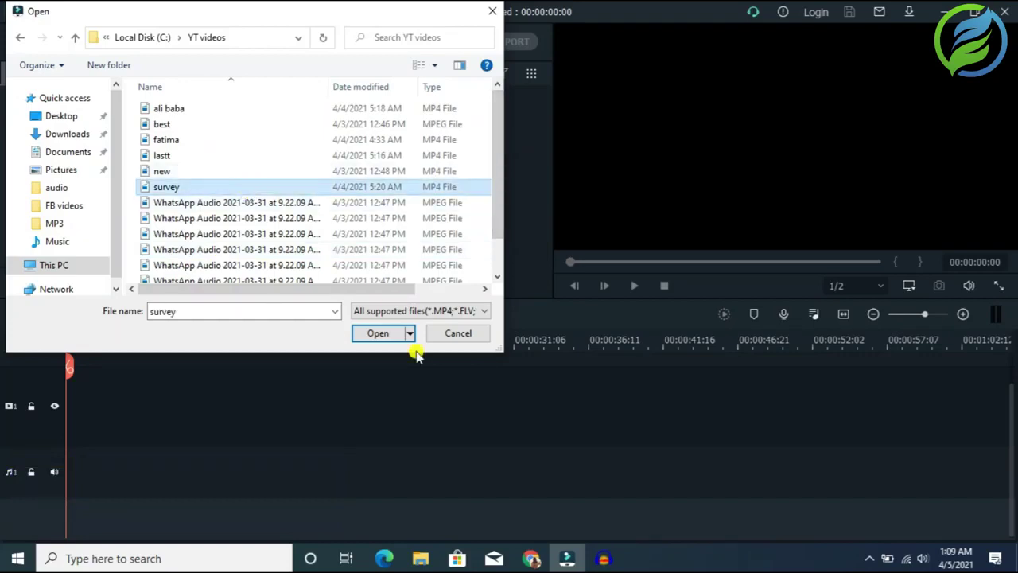
left_click(376, 333)
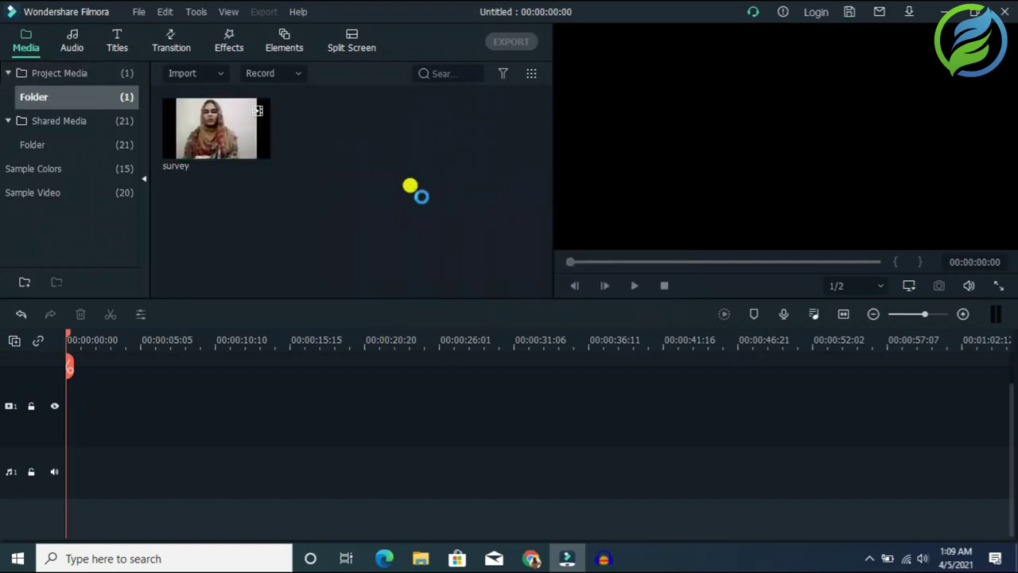
- Import the cleaned survey MP3 from the audio folder into the project media
double_click(409, 186)
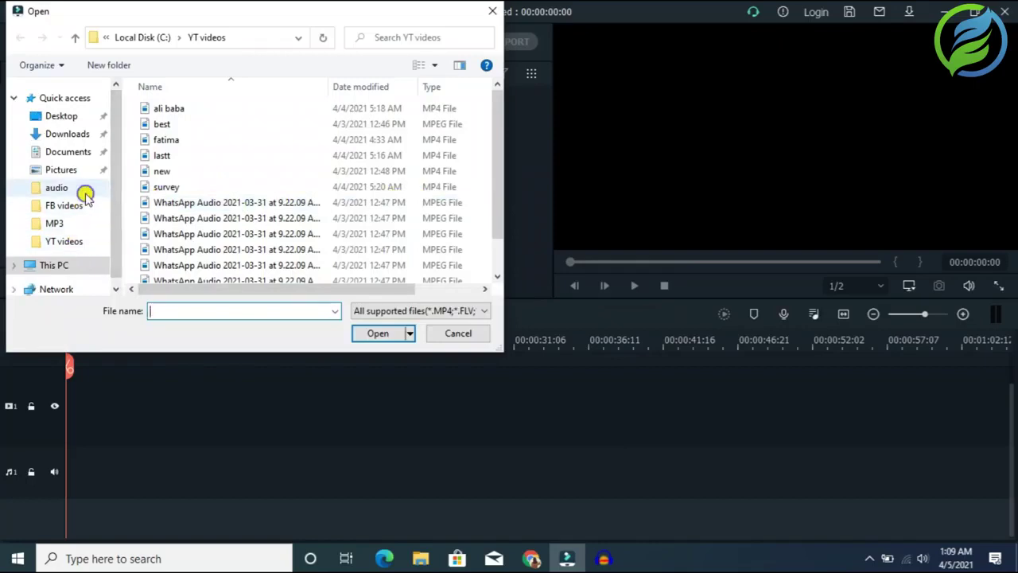
left_click(56, 188)
left_click(196, 114)
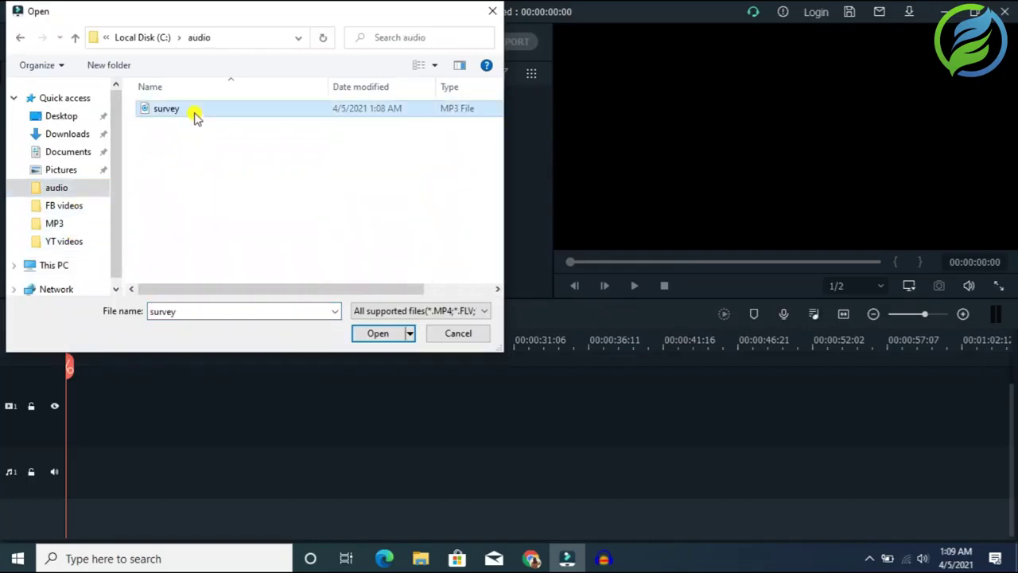
left_click(374, 335)
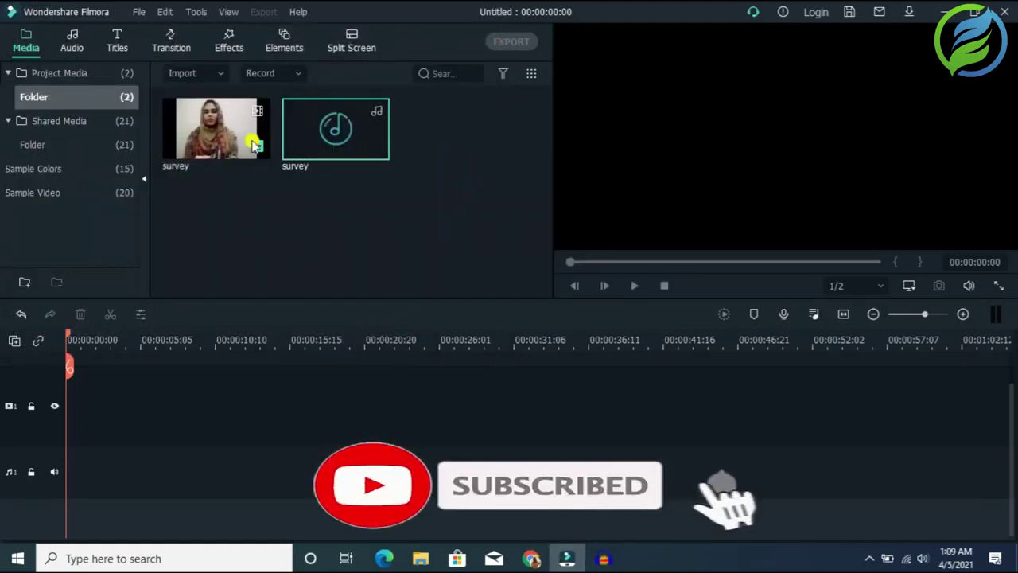
- Place the survey video on video track 1, keeping the 1920 x 1080 25fps project settings, and the survey MP3 on audio track 1
left_click_drag(223, 137, 31, 435)
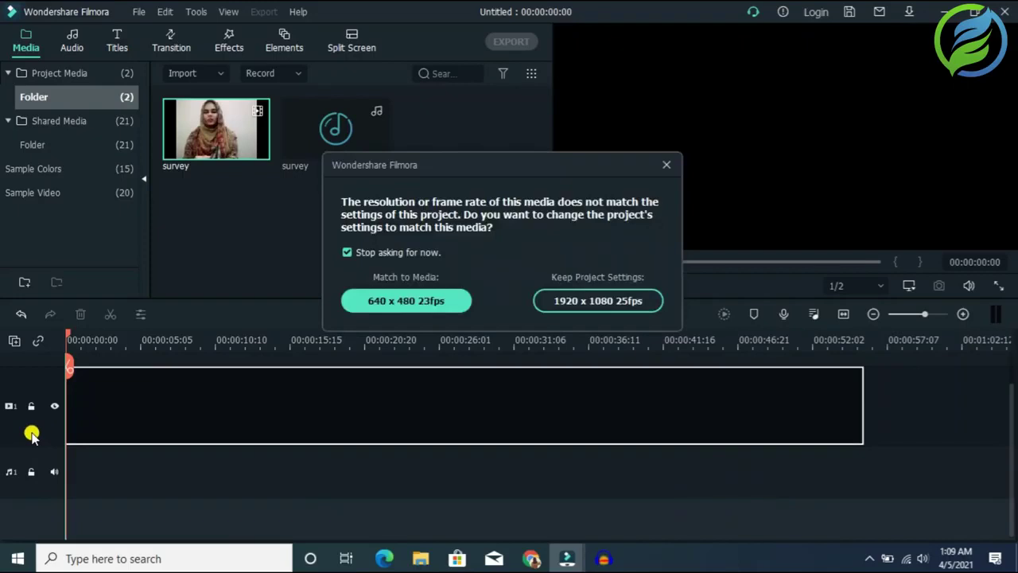
left_click(591, 300)
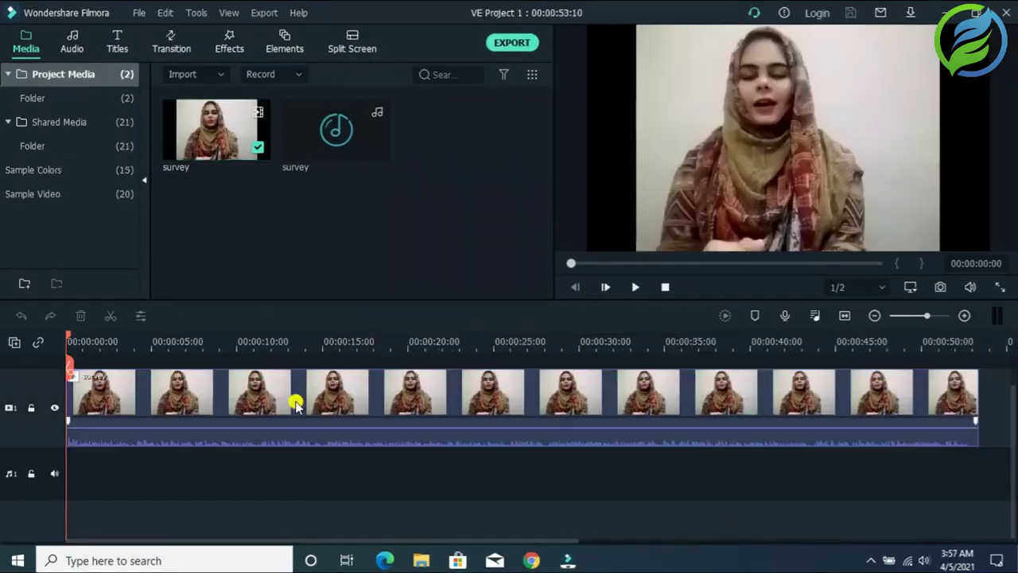
left_click_drag(350, 123, 36, 473)
mouse_move(196, 460)
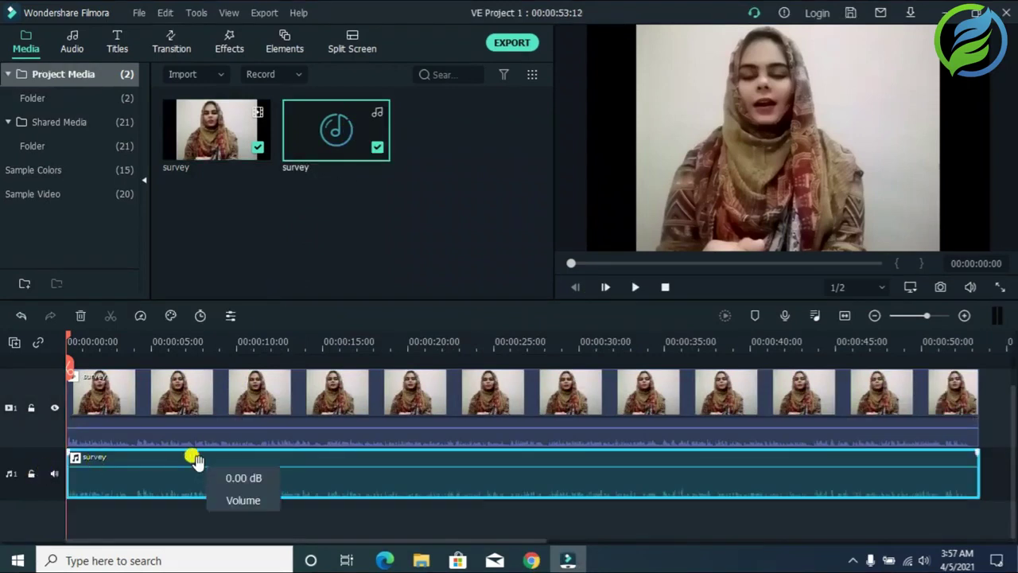
- Play the timeline and lower the video clip's own audio volume all the way down
left_click(637, 288)
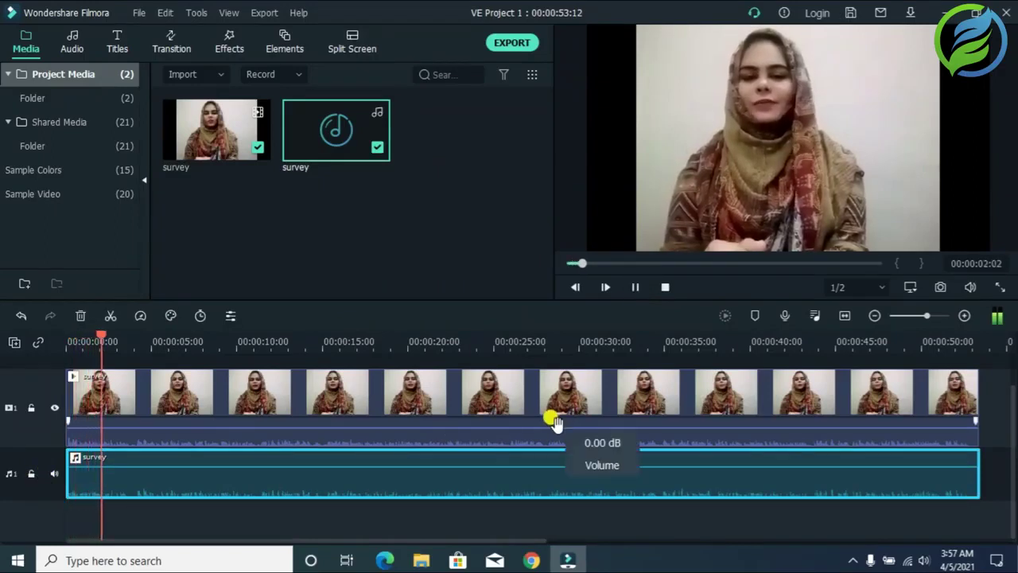
left_click_drag(549, 421, 533, 472)
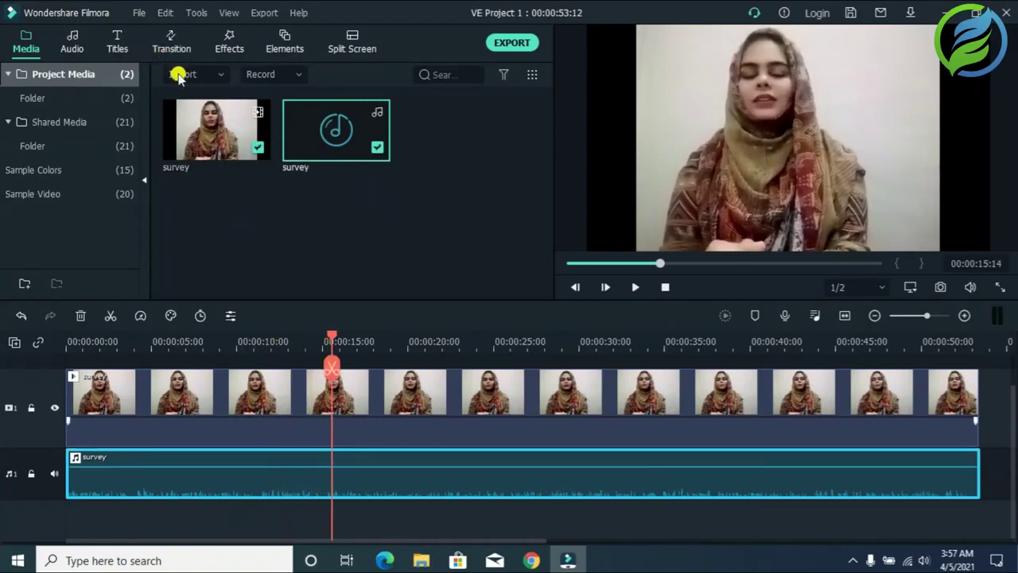
- Add the New LowerThirds 2 title from New Concept on a track above the video, starting at about 15 s
left_click(119, 46)
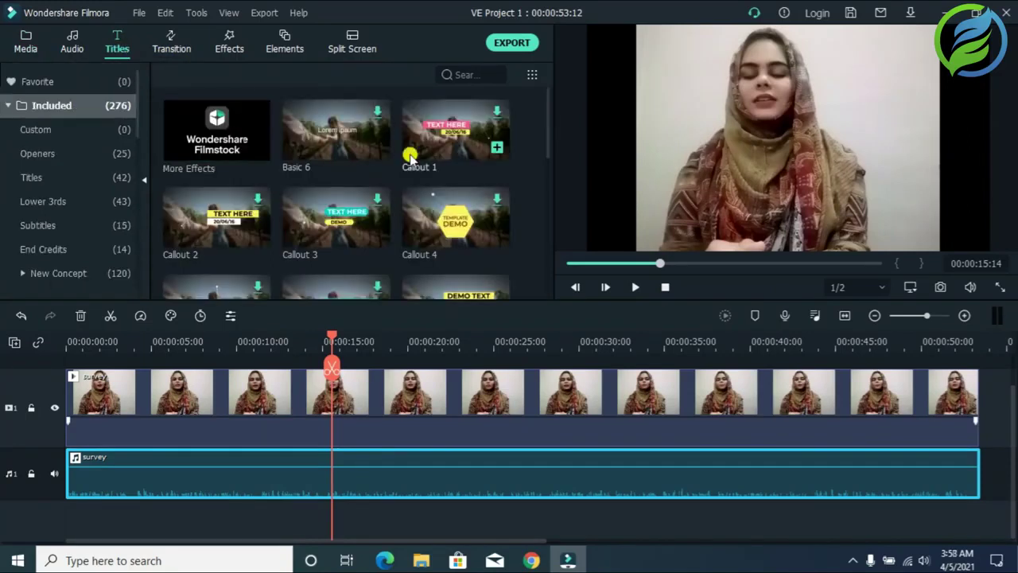
left_click(86, 272)
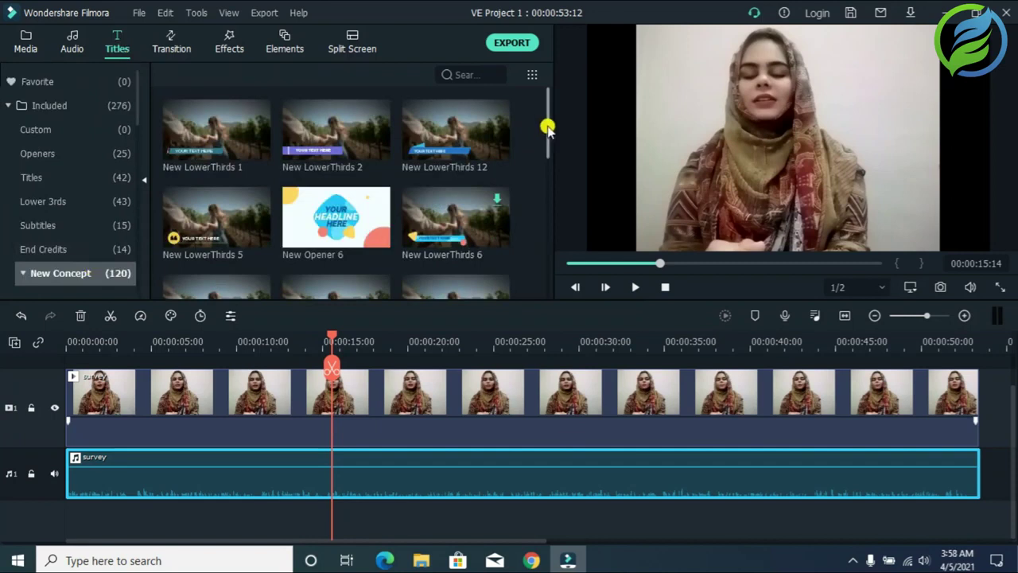
left_click_drag(342, 139, 389, 339)
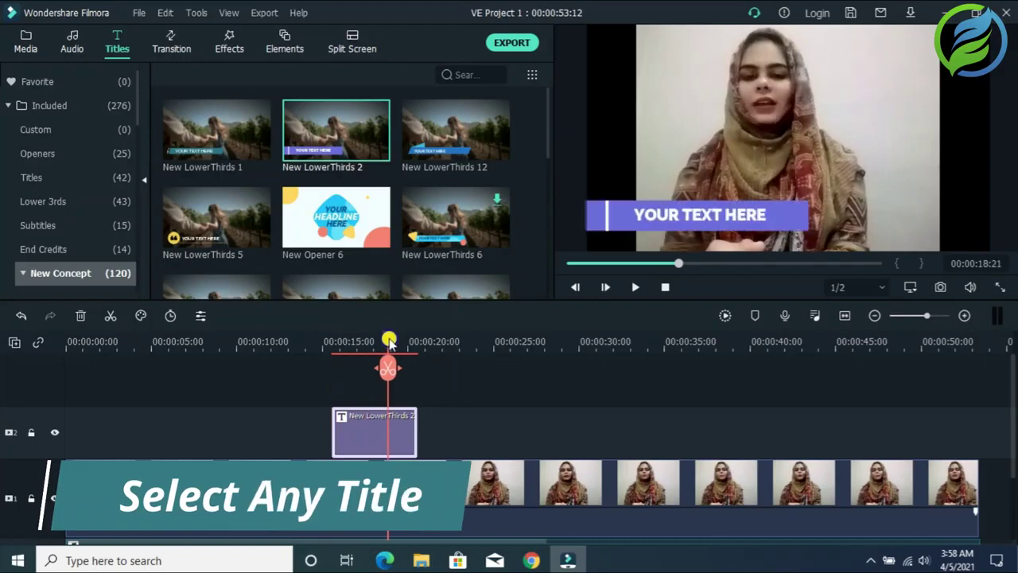
- Replace the lower-third title's placeholder text with "Google Survey Form"
left_click(682, 213)
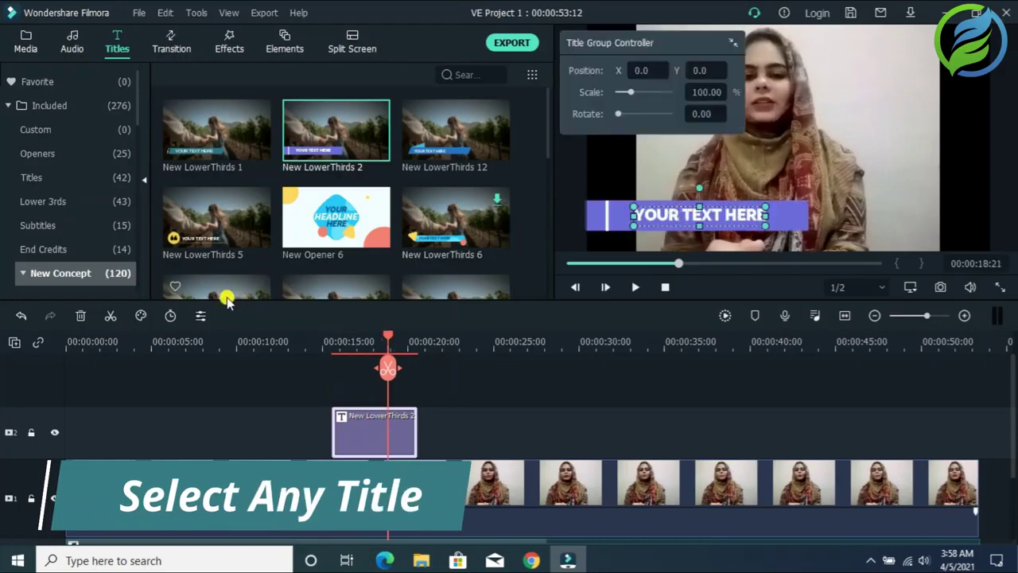
left_click(201, 315)
left_click(389, 154)
key("BackSpace")
key("BackSpace")
key("BackSpace")
key("BackSpace")
key("BackSpace")
key("BackSpace")
key("BackSpace")
key("BackSpace")
key("BackSpace")
key("BackSpace")
key("BackSpace")
key("BackSpace")
key("BackSpace")
key("BackSpace")
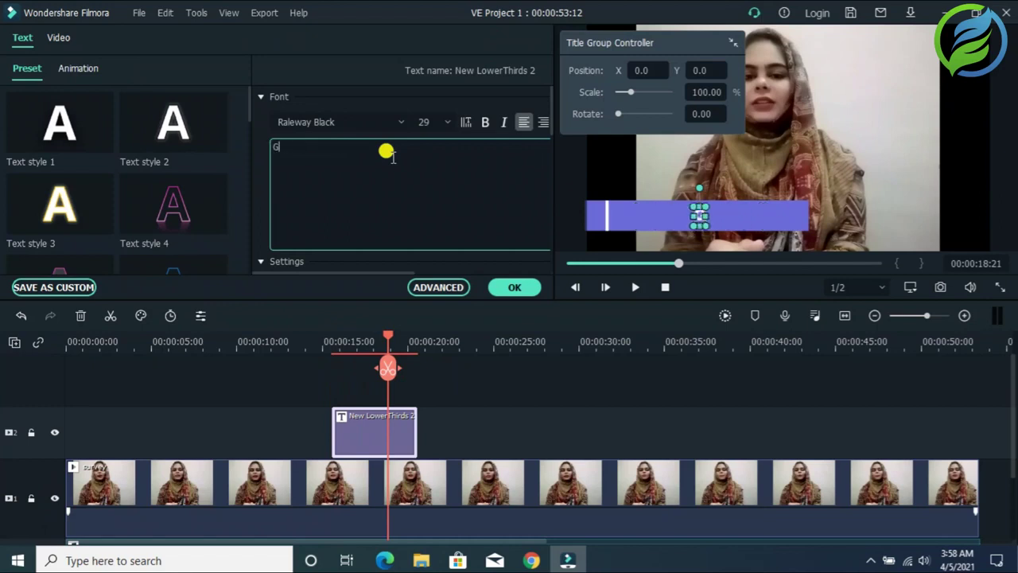
type("Google")
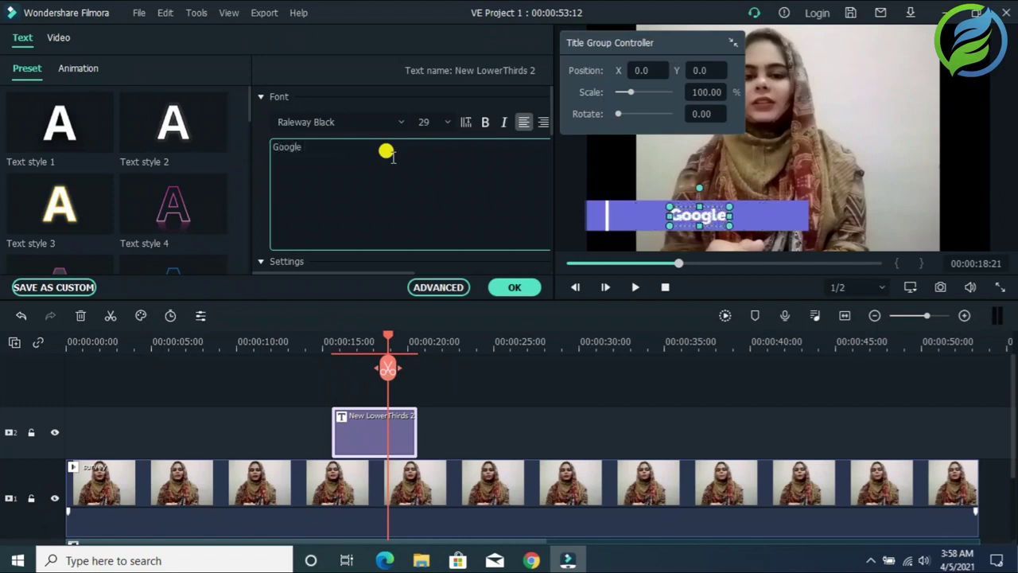
type(" Surv")
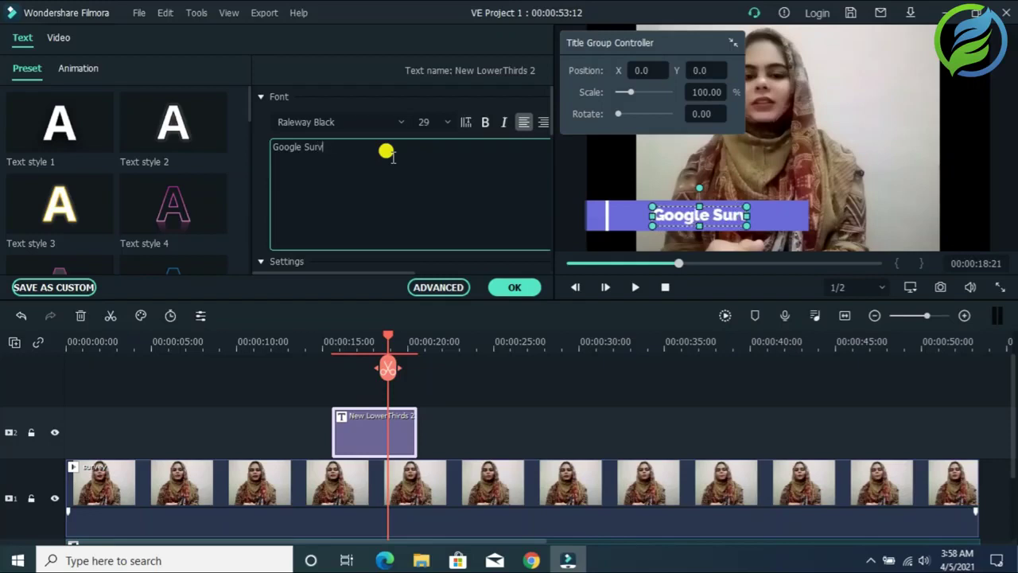
type("ey Form")
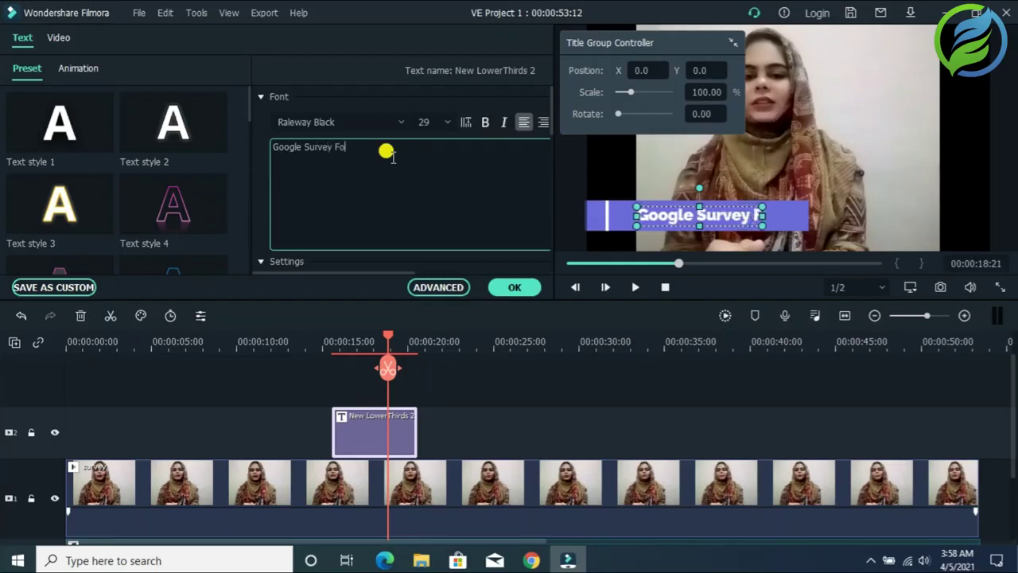
- Shift the title text slightly left inside its bar, set its font size to 80, and apply the title edits
left_click(641, 213)
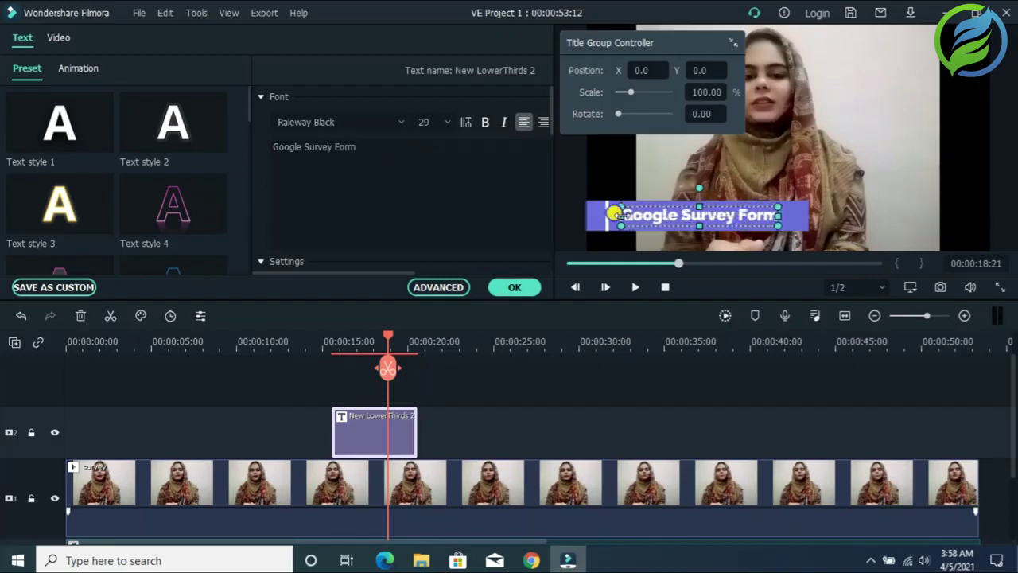
left_click(449, 121)
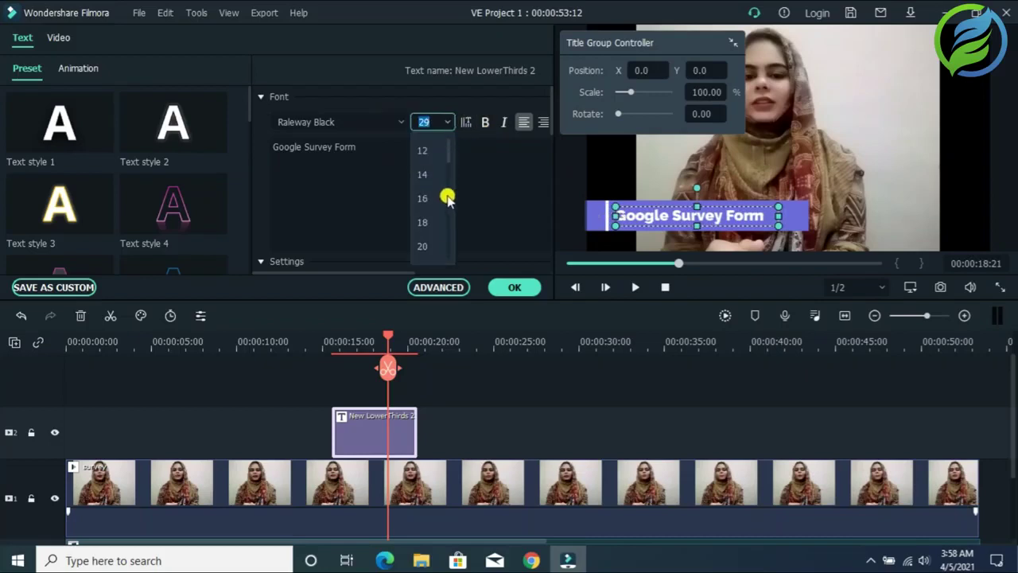
scroll(448, 184, "down", 3)
left_click(430, 245)
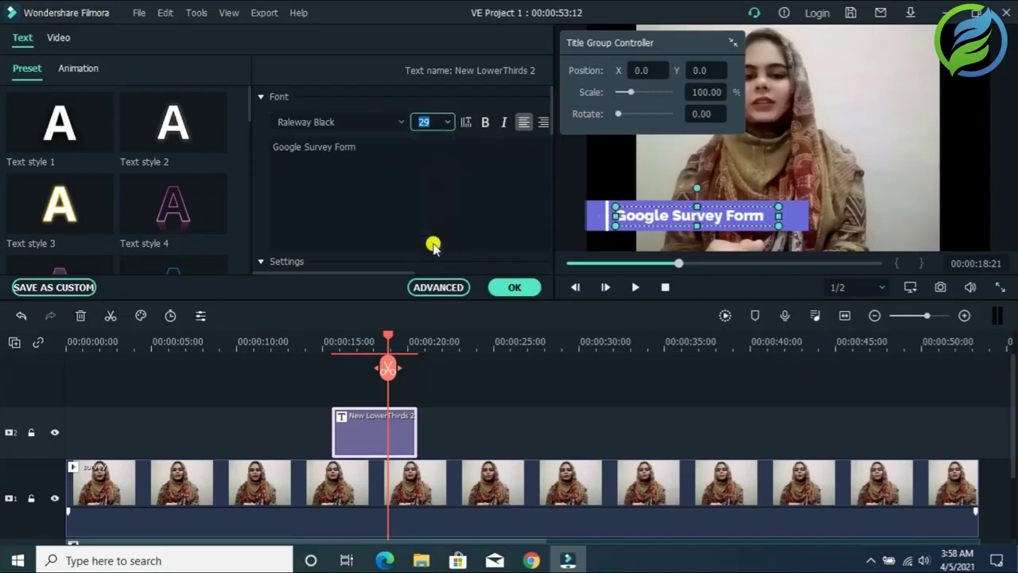
left_click(448, 120)
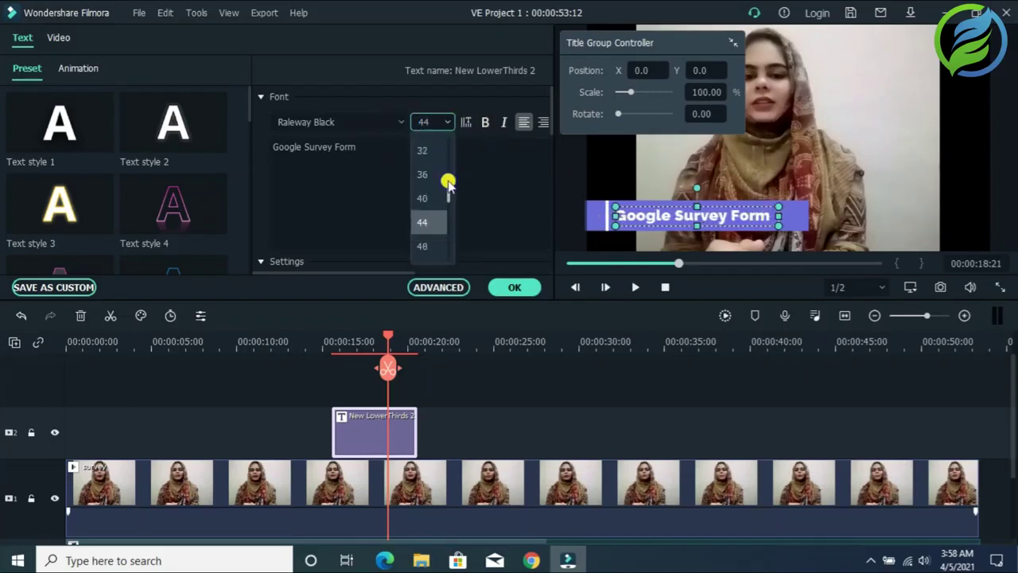
left_click(442, 219)
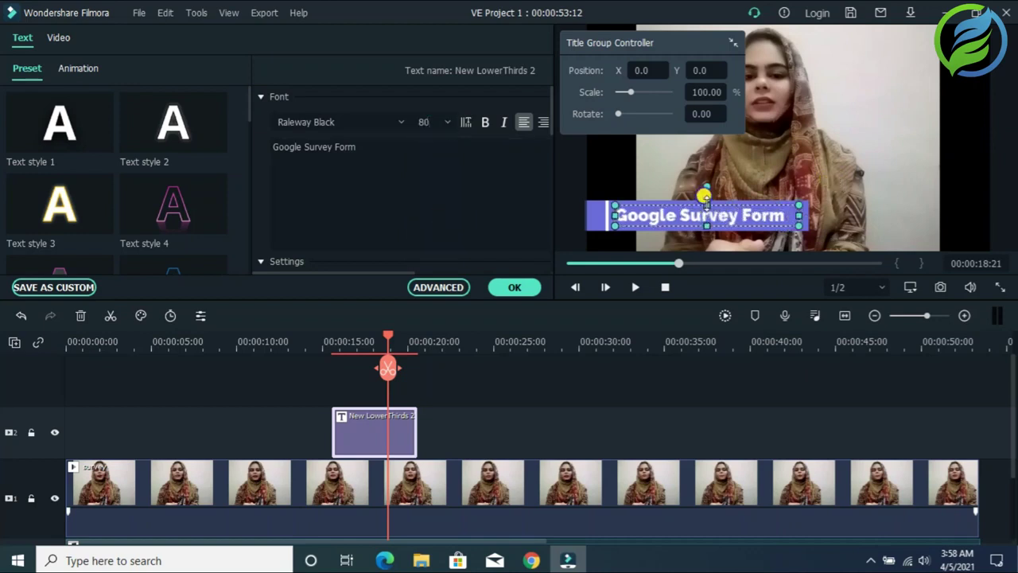
left_click(518, 288)
- Play back the timeline past the title, select the survey video clip, and pause playback at about 31 s
left_click(1012, 404)
left_click_drag(1013, 407, 1013, 464)
left_click_drag(558, 546, 430, 546)
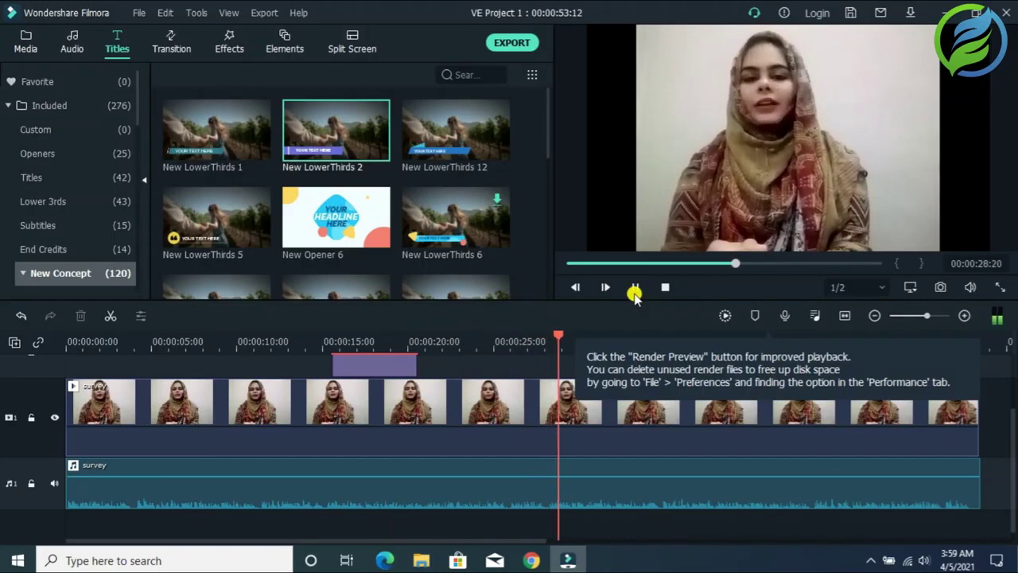
left_click(471, 401)
left_click(635, 287)
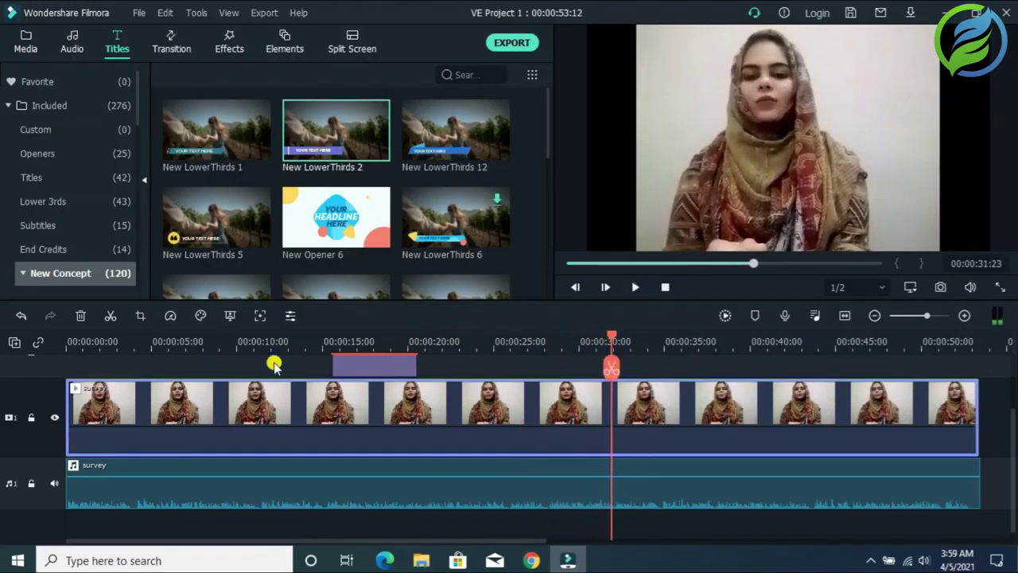
- Crop the survey video with a custom ratio of 551 x 480 by trimming off its right side, and apply the crop
left_click(140, 316)
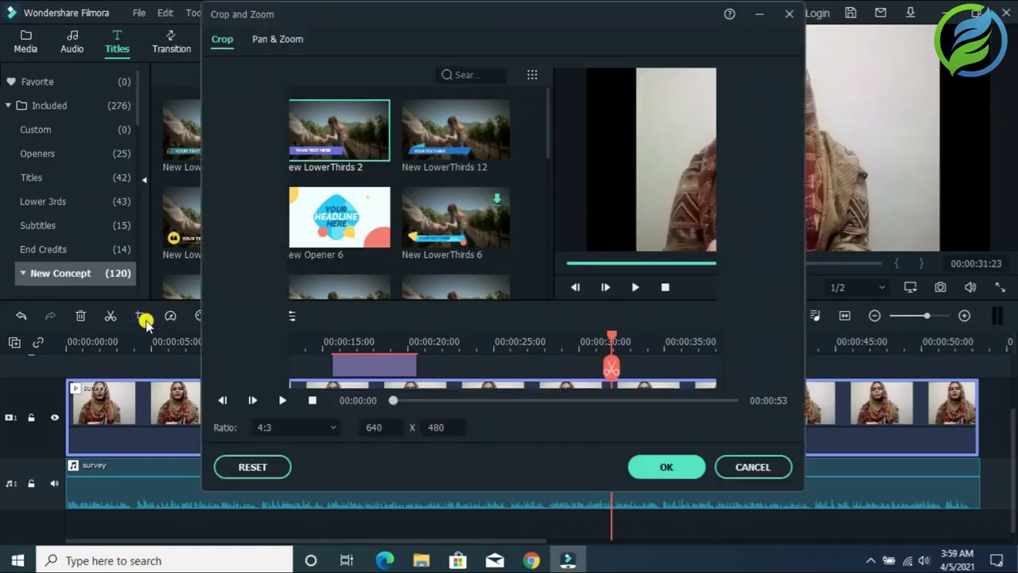
left_click(335, 428)
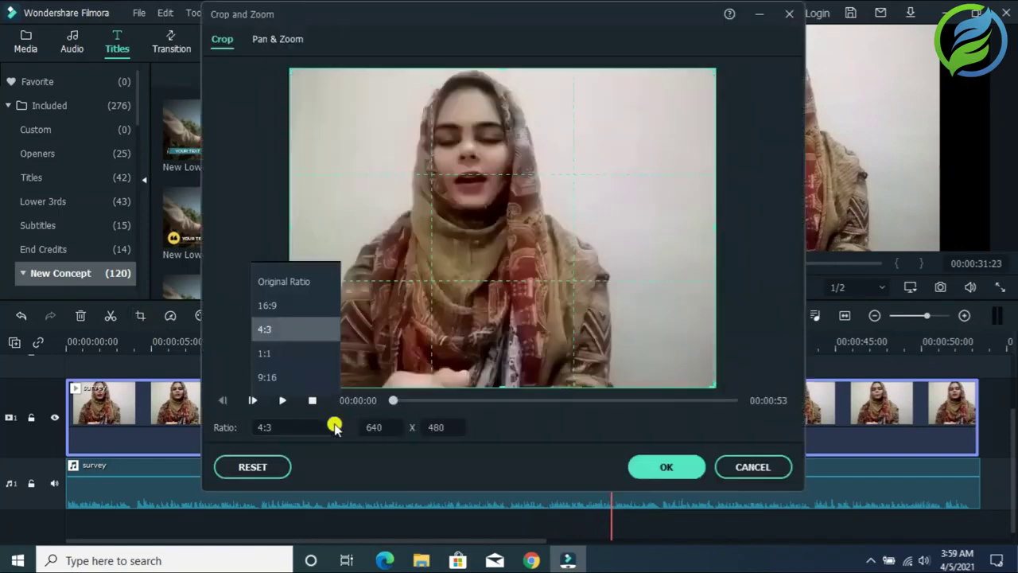
left_click(274, 400)
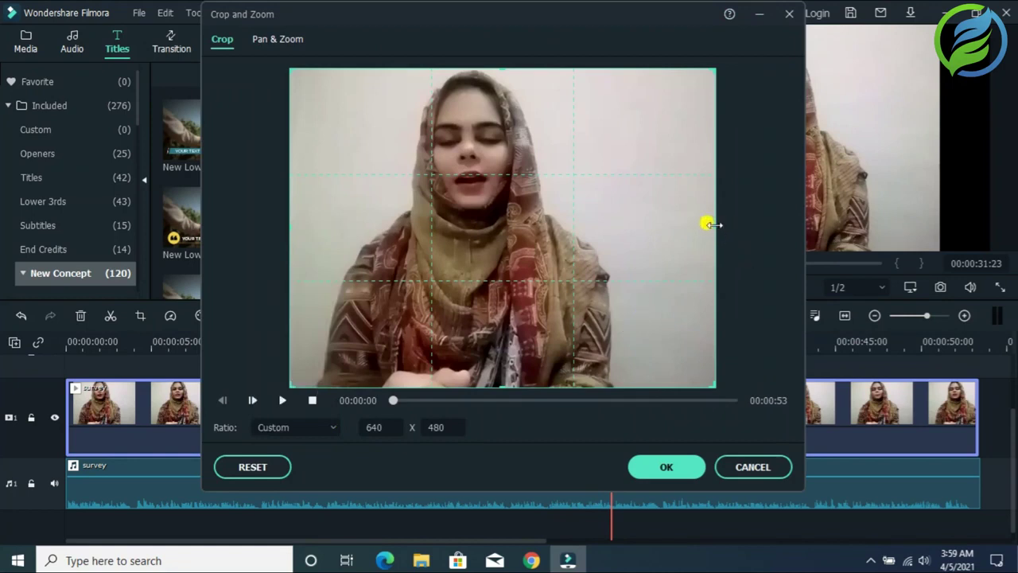
left_click(415, 400)
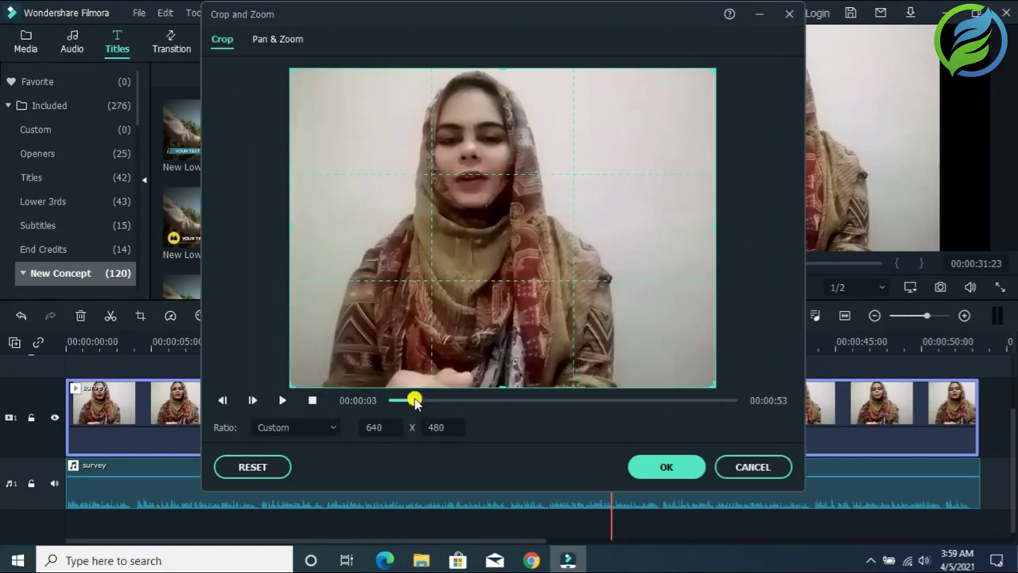
left_click_drag(709, 226, 649, 234)
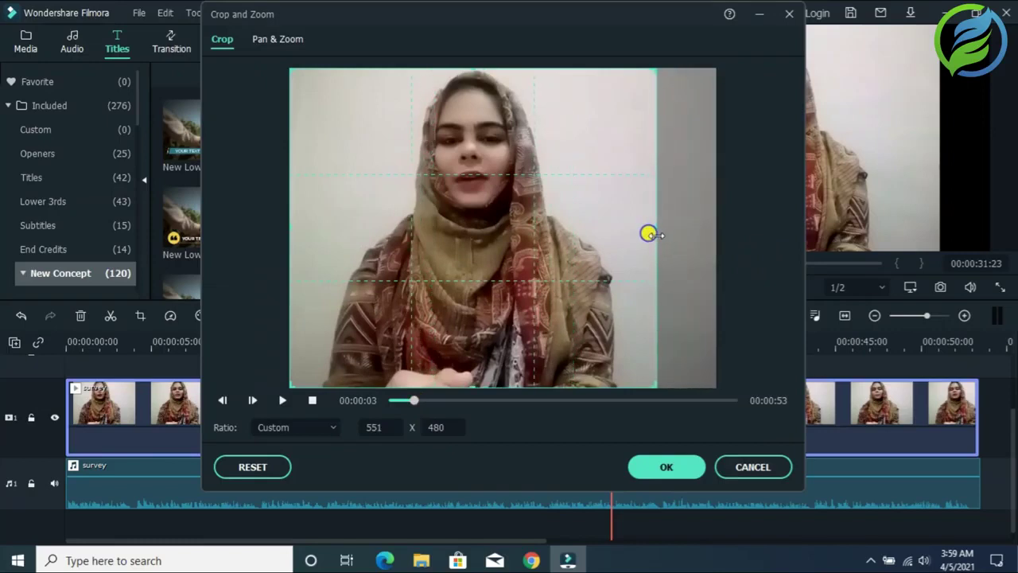
left_click(681, 467)
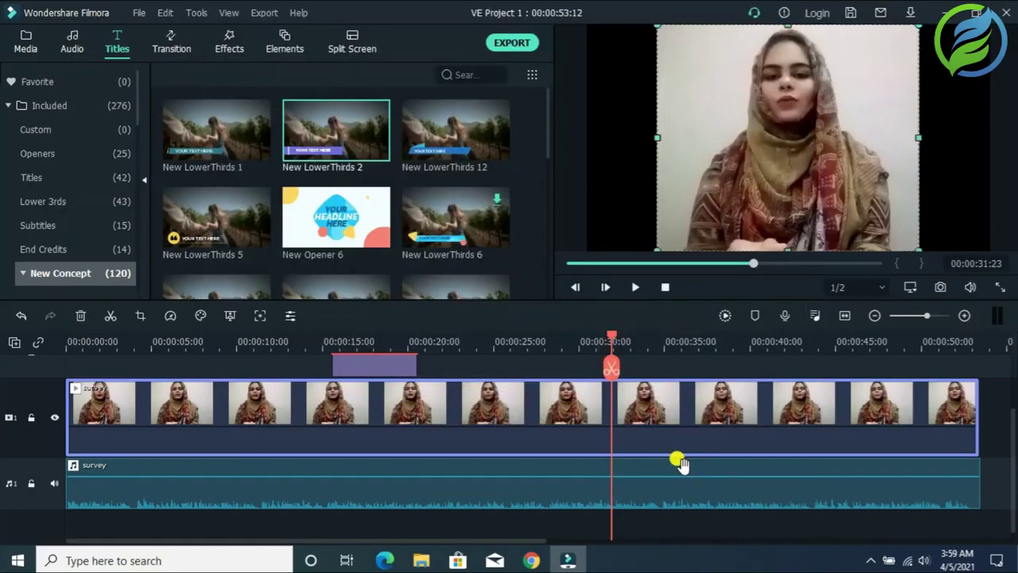
- Play the timeline and raise the volume of the survey audio clip
left_click(637, 288)
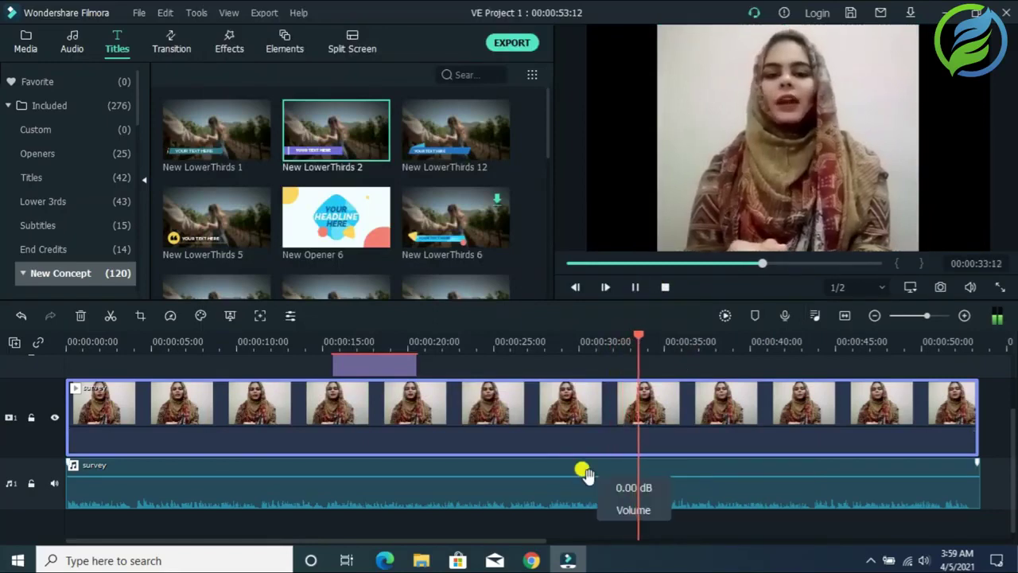
left_click_drag(586, 475, 651, 475)
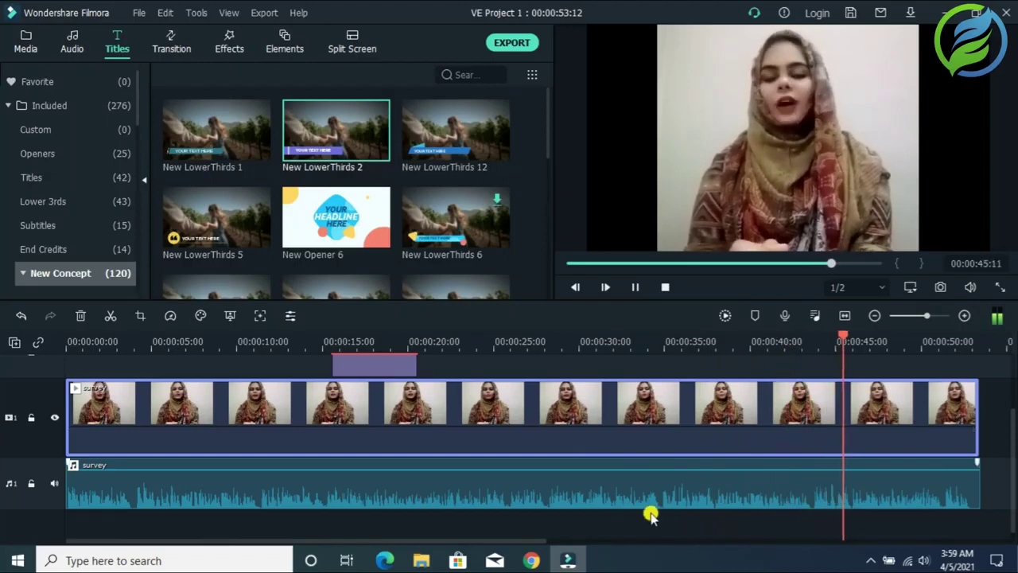
- Split the survey video and audio at 00:00:53:02 and delete the short leftover pieces at the end
left_click_drag(536, 538, 659, 539)
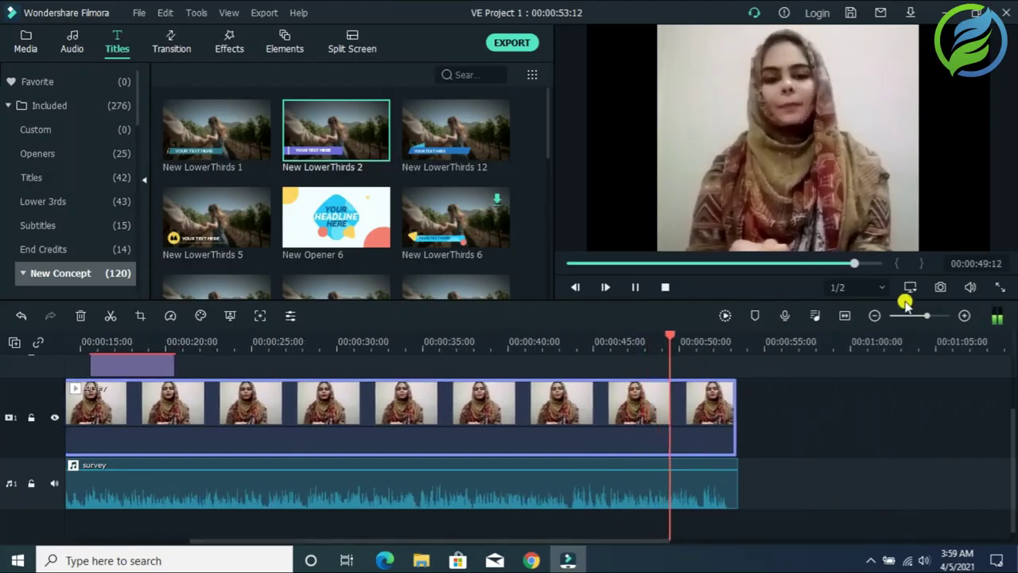
left_click(928, 316)
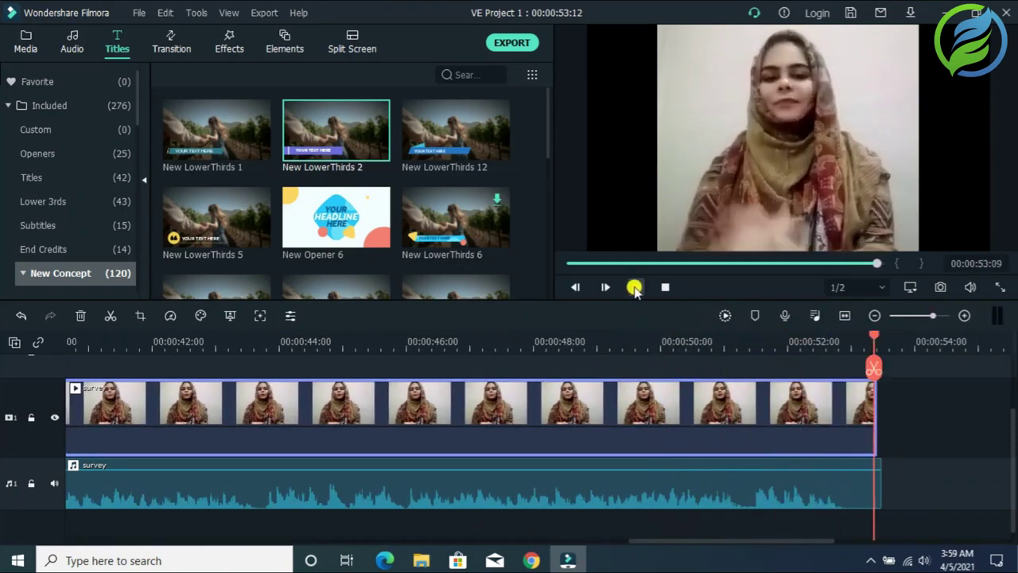
left_click_drag(875, 340, 858, 347)
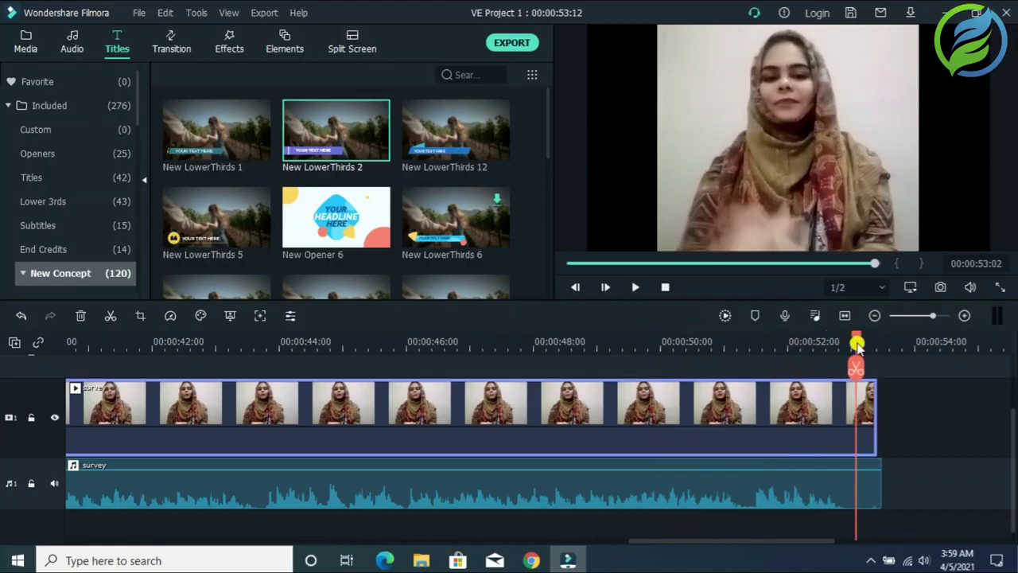
left_click(870, 476)
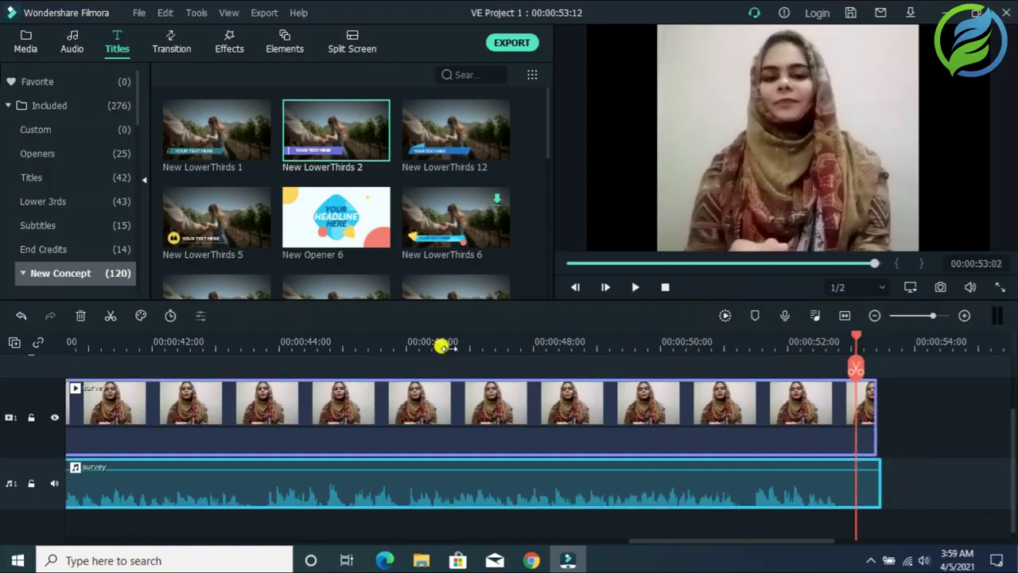
left_click(111, 316)
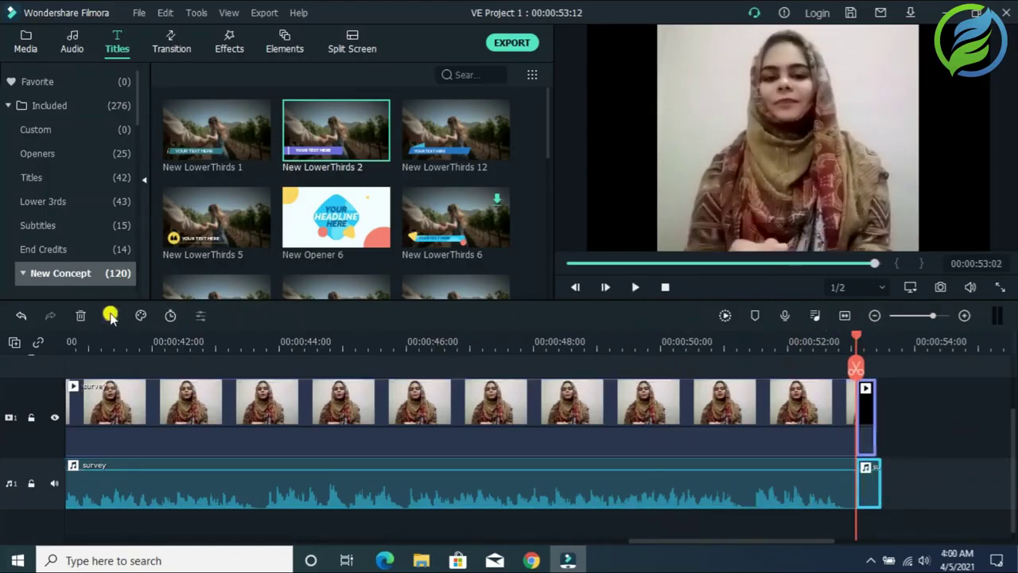
left_click(82, 315)
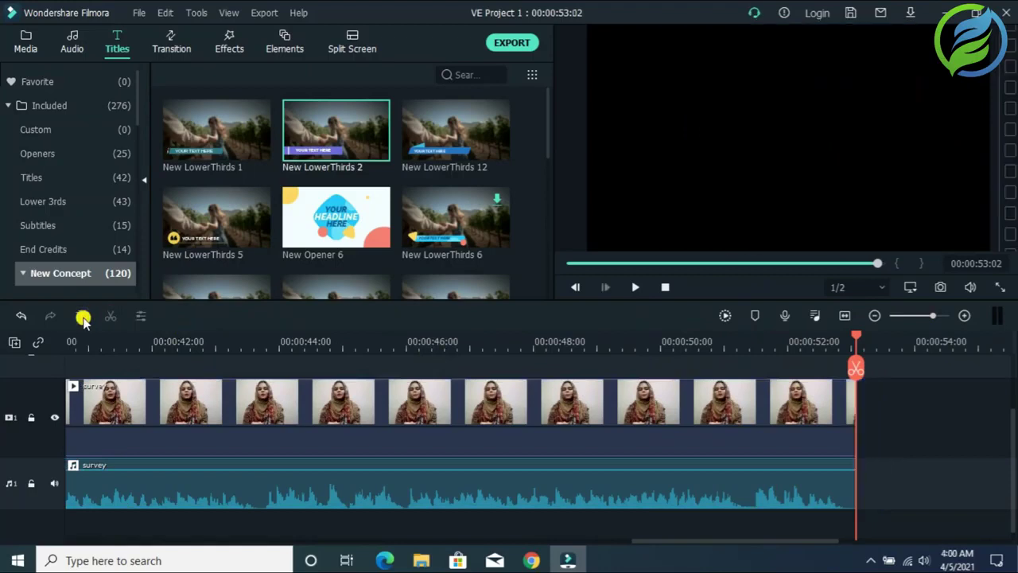
- Review the passage around 44 to 46 s, then cut out the section from 00:00:44:17 to 00:00:45:03 in the survey video and audio
left_click_drag(858, 338, 527, 373)
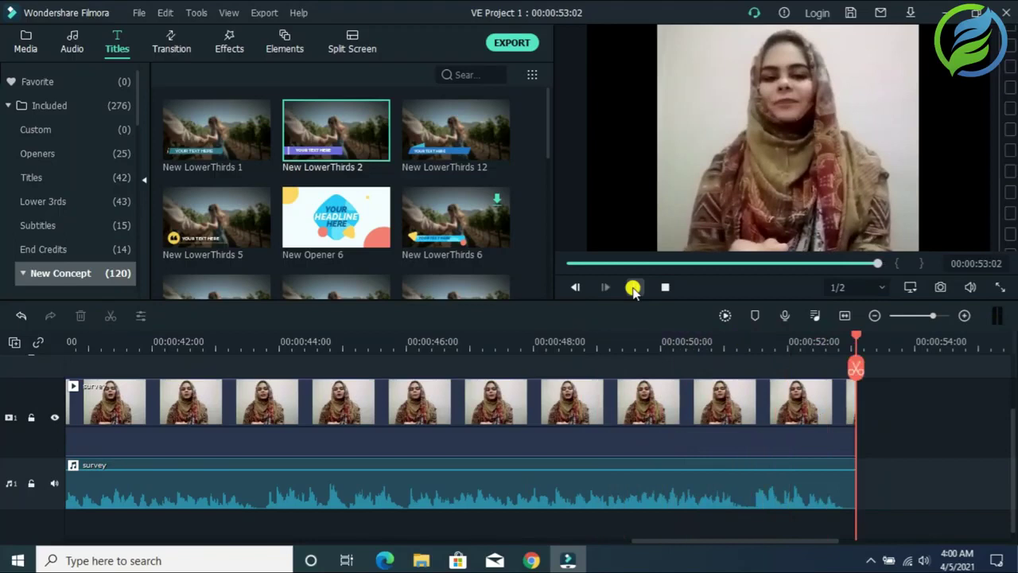
left_click_drag(858, 338, 264, 474)
left_click(634, 287)
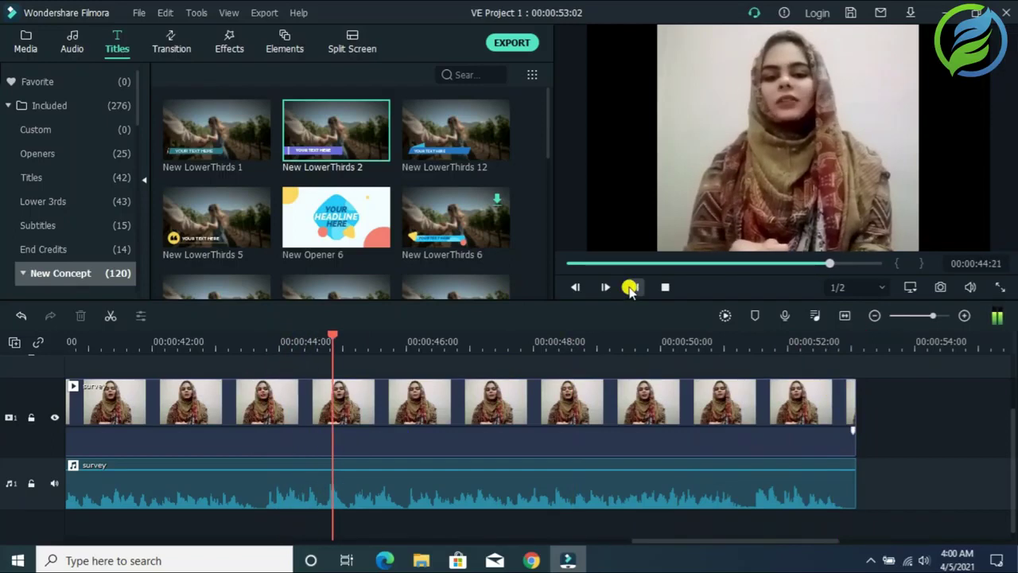
left_click(630, 287)
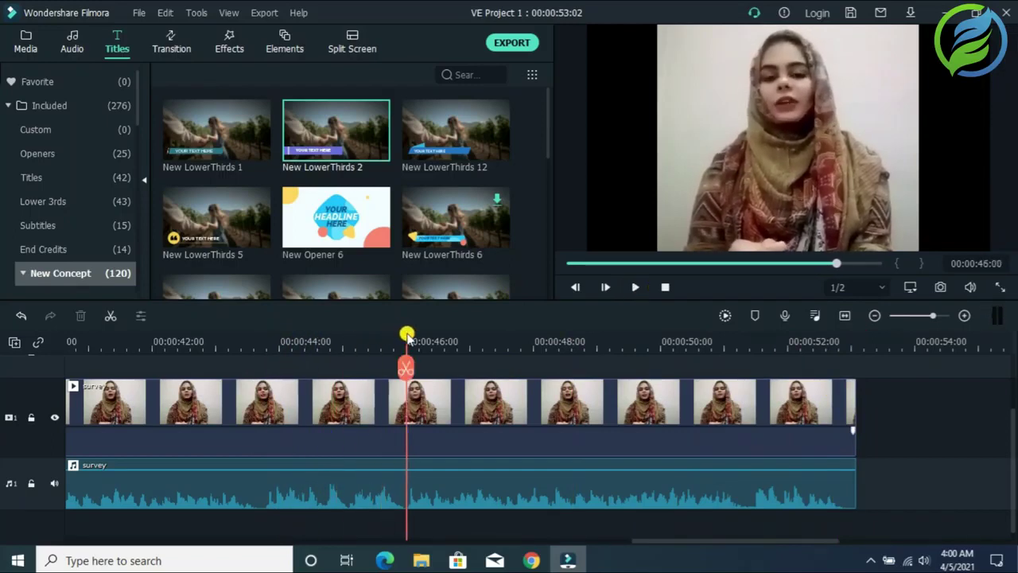
left_click_drag(407, 337, 326, 366)
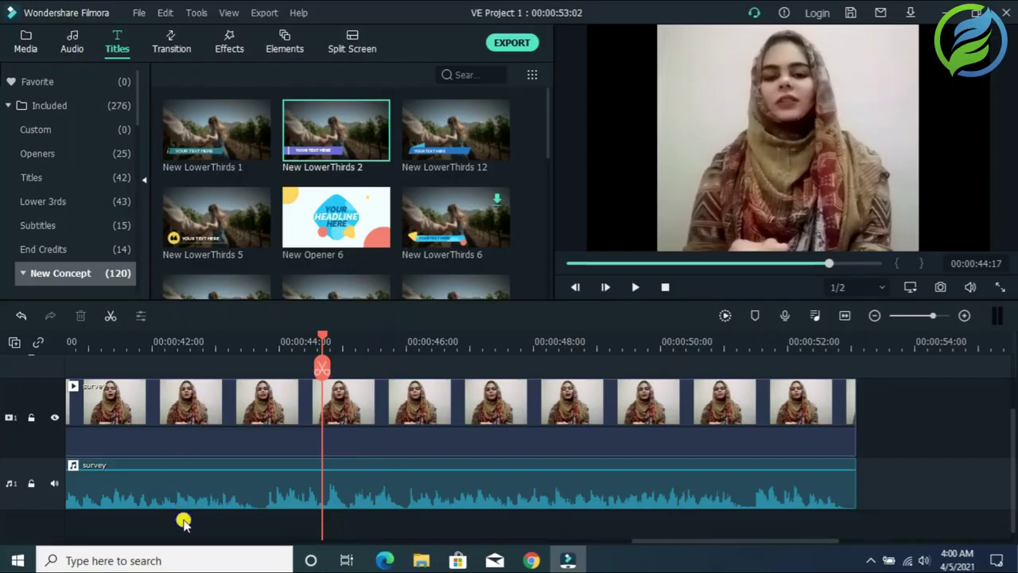
left_click(175, 402)
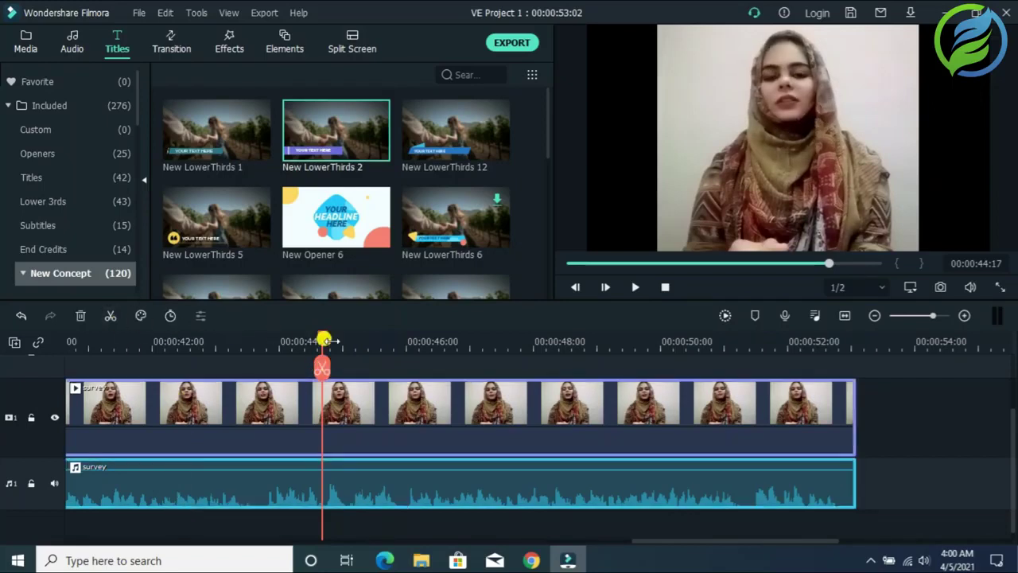
left_click_drag(323, 340, 351, 343)
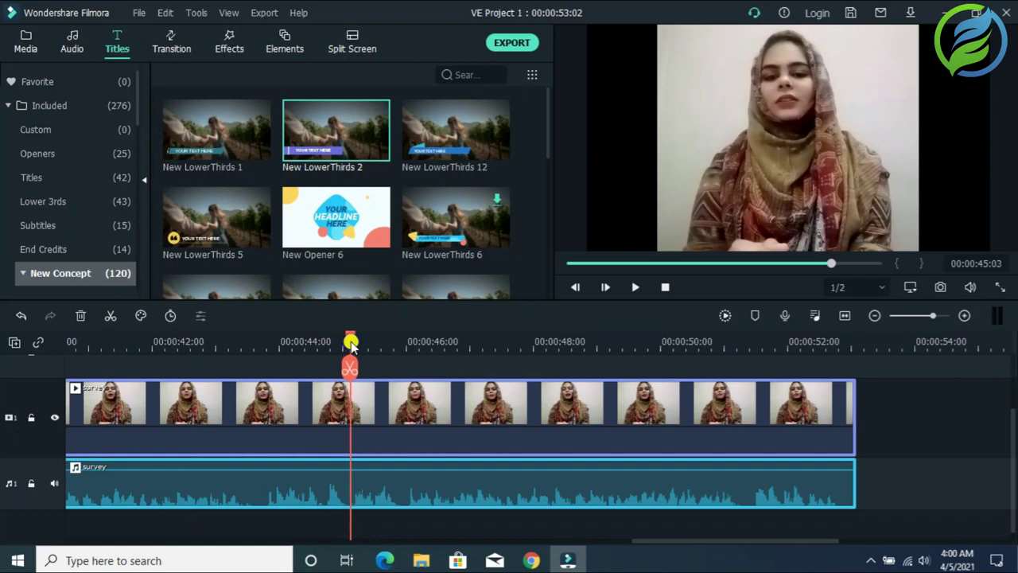
left_click(110, 316)
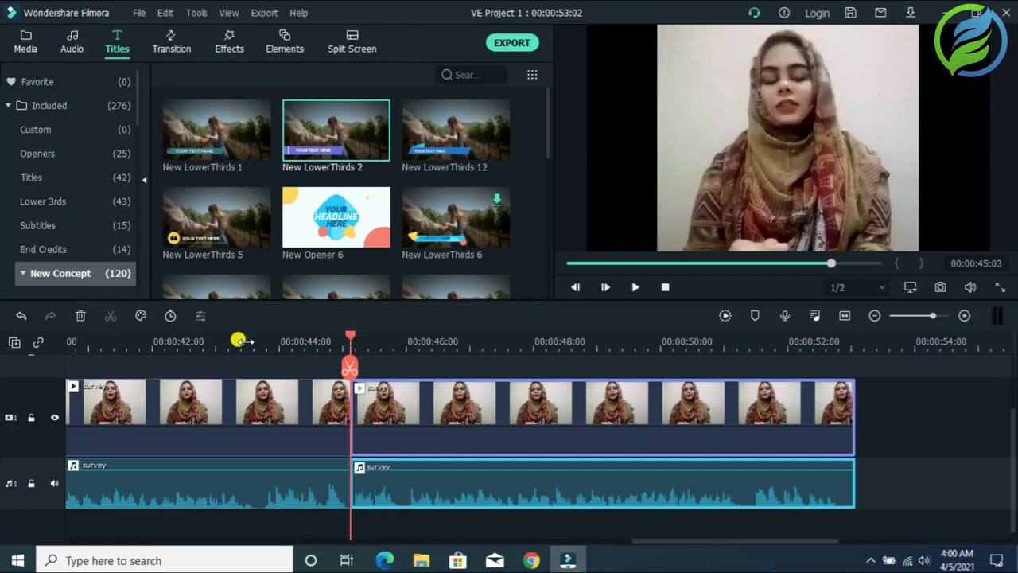
left_click_drag(354, 338, 324, 347)
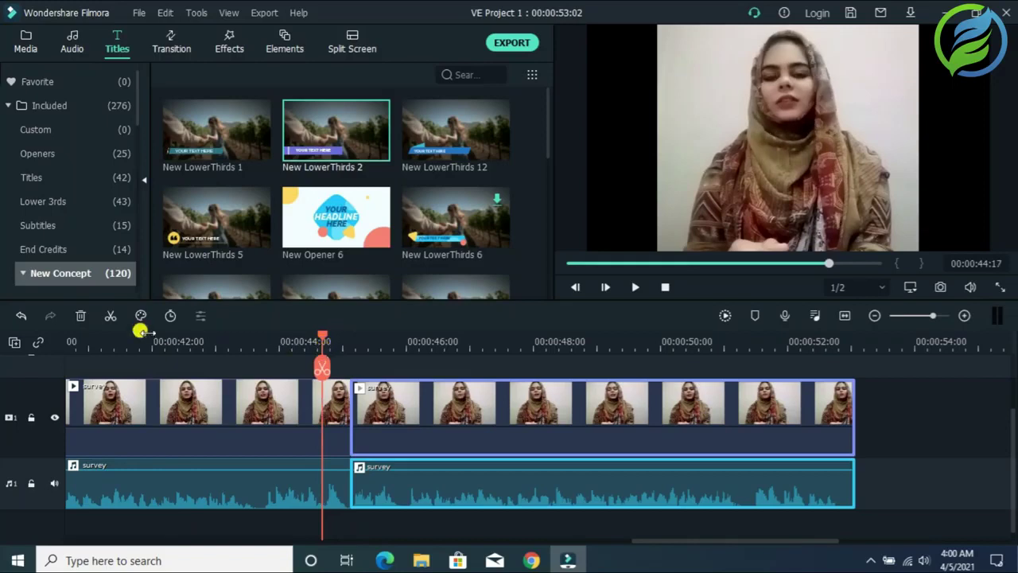
left_click(109, 315)
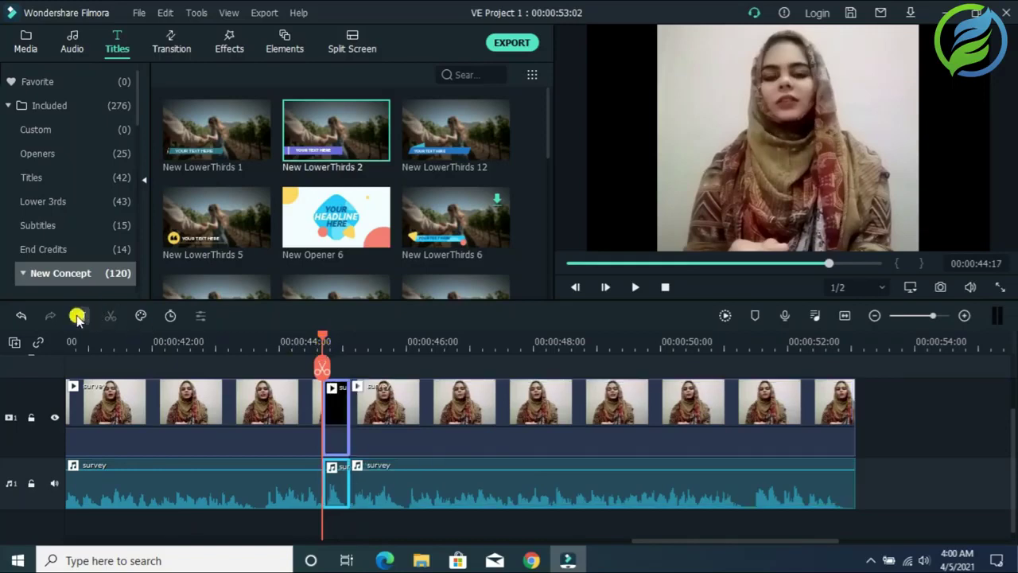
left_click(79, 316)
- Add the Basic Dissolve transition at the cut between the two survey video clips, and preview playback across the cut
left_click_drag(322, 332, 270, 347)
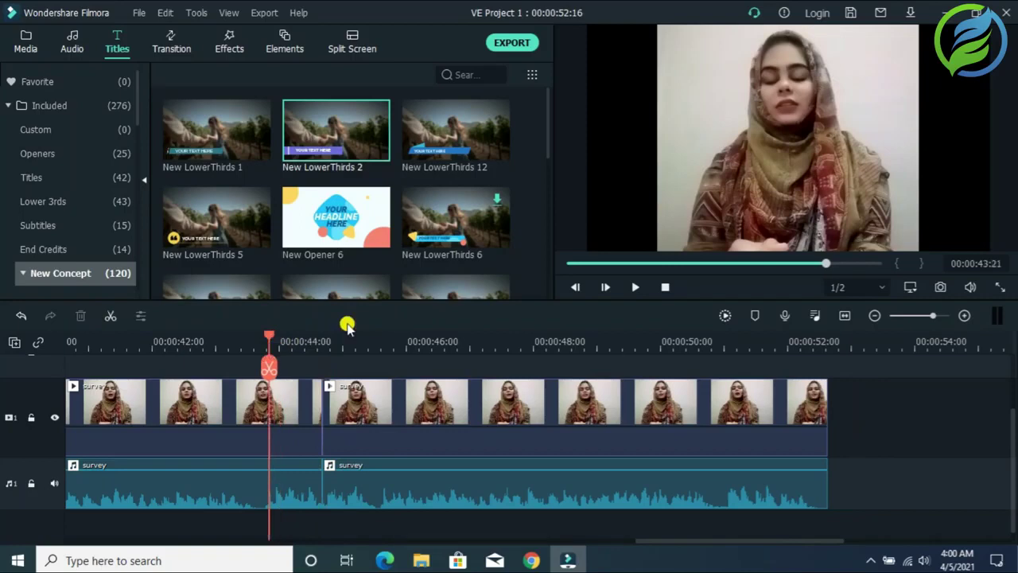
left_click(638, 288)
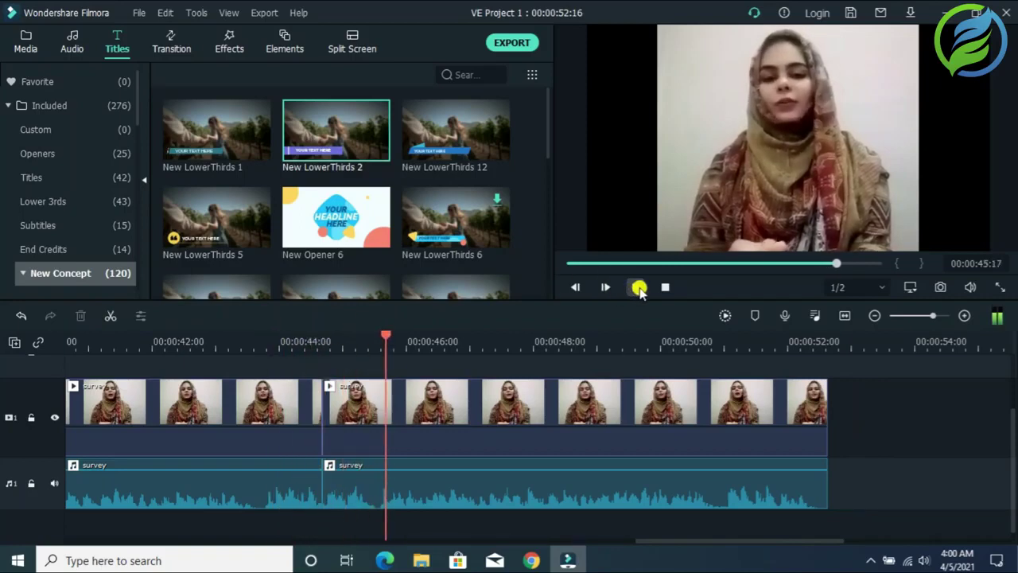
left_click(639, 288)
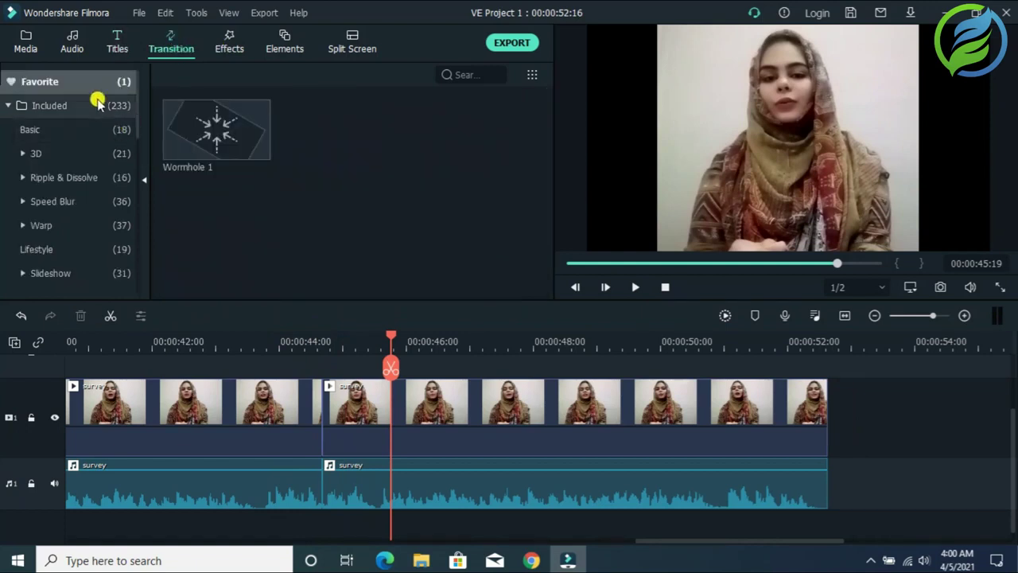
left_click(93, 129)
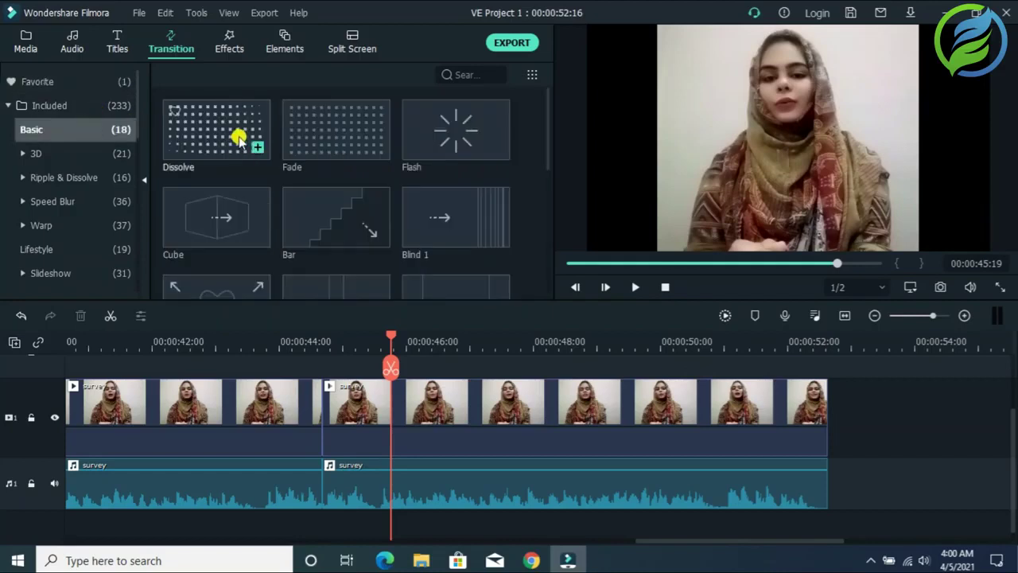
left_click_drag(238, 138, 418, 440)
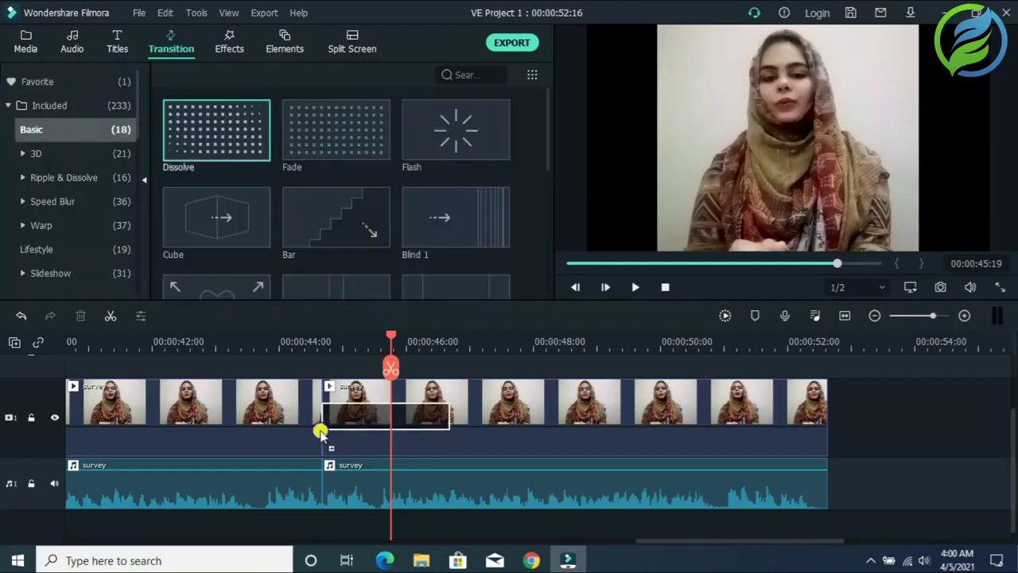
left_click_drag(319, 431, 329, 411)
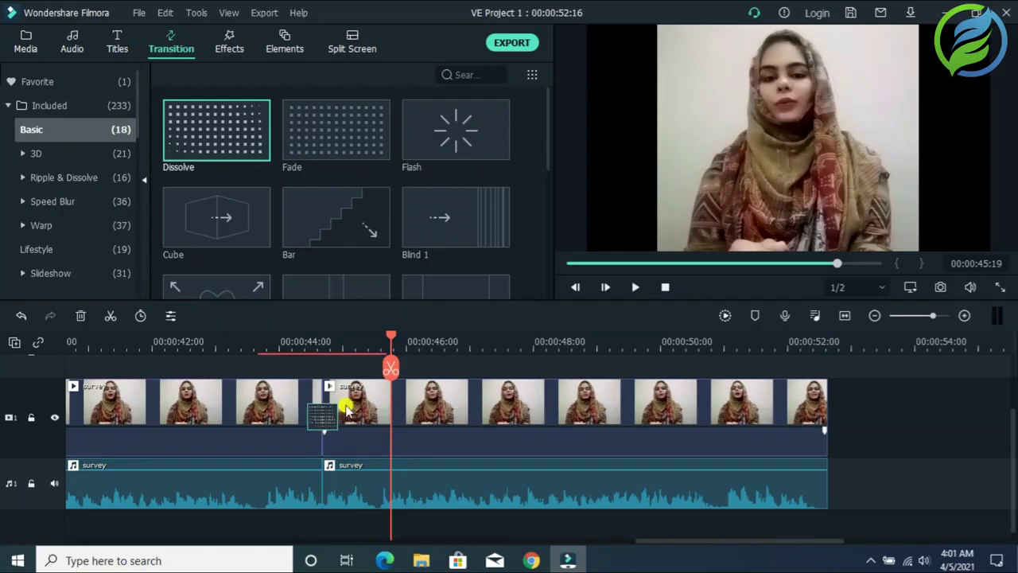
left_click_drag(394, 332, 249, 356)
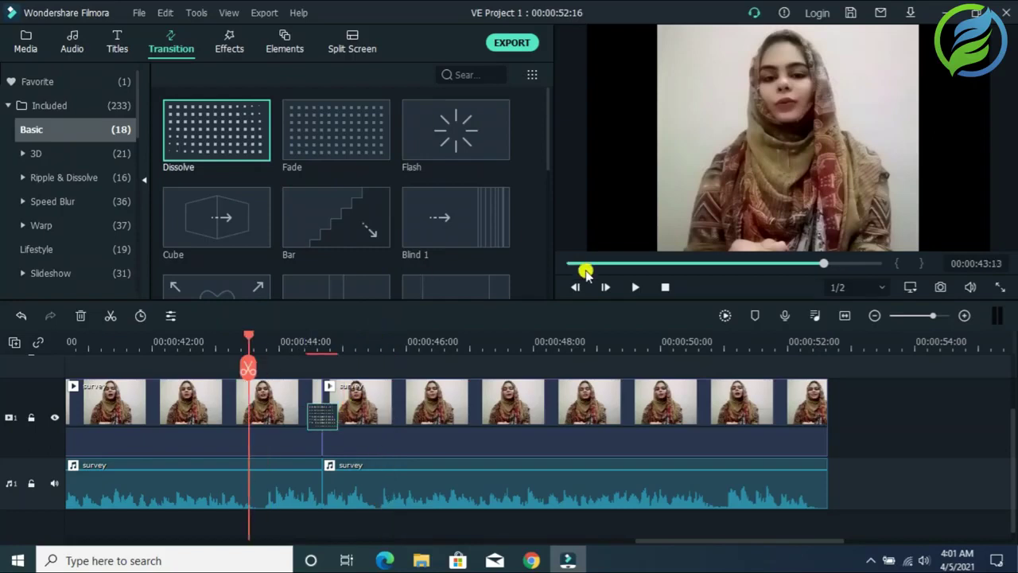
left_click(639, 289)
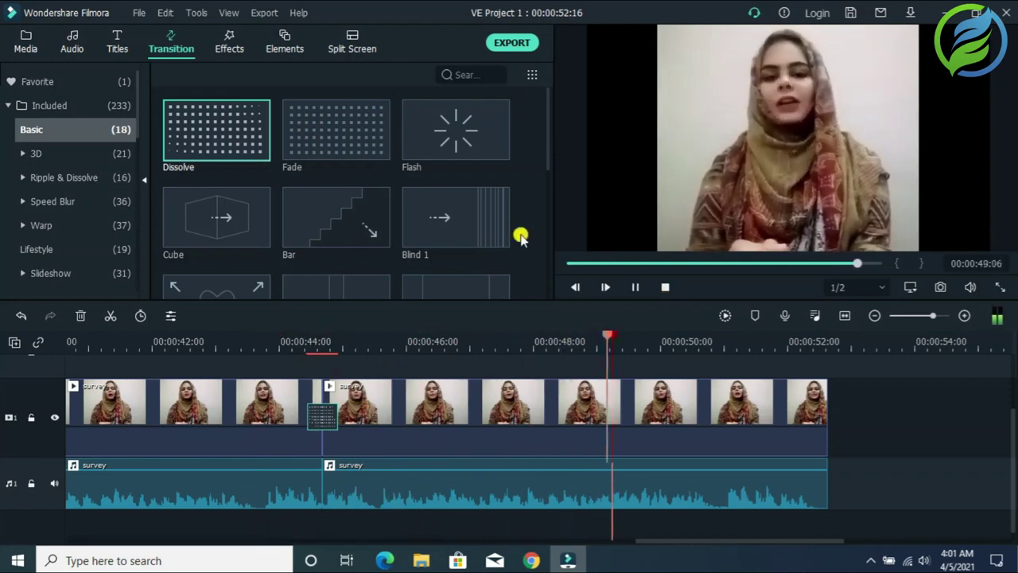
- Add the Opener 1 title from Openers to the video track directly after the end of the survey video
left_click(118, 48)
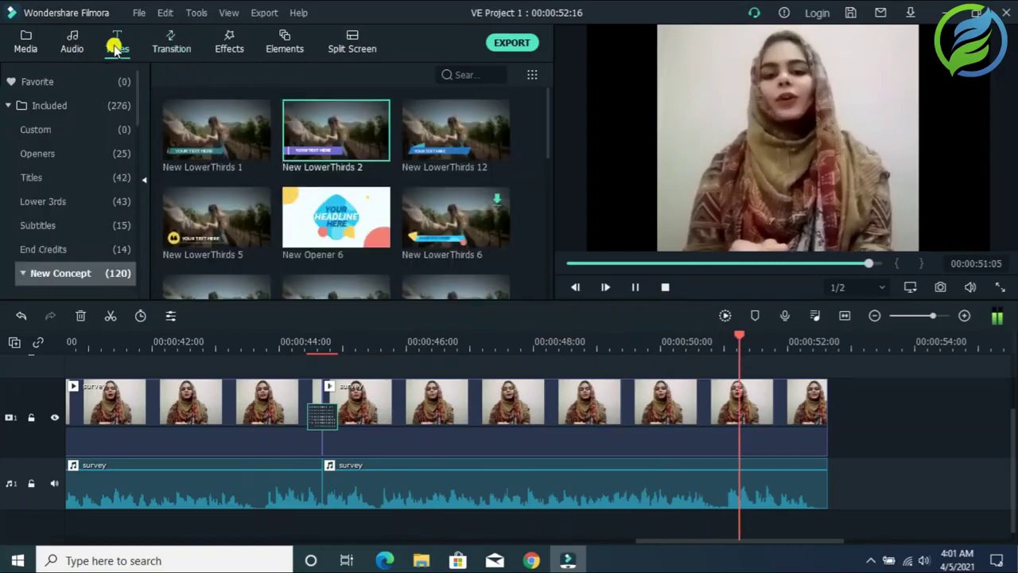
left_click(49, 158)
left_click_drag(216, 129, 835, 413)
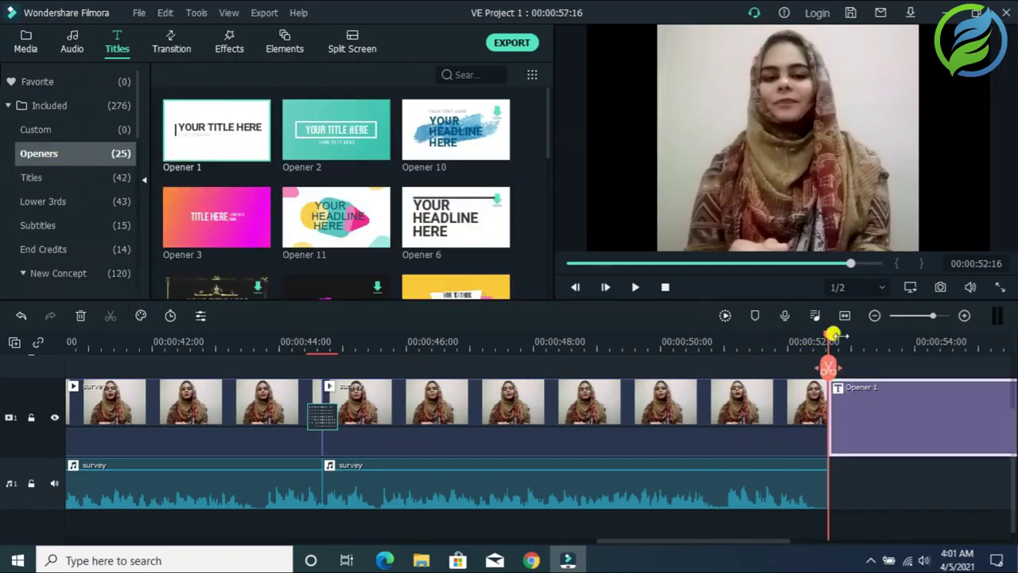
- Replace the Opener 1 title's headline with "Thanks For Watching" and narrow its text box to clear the vertical bar
left_click(879, 340)
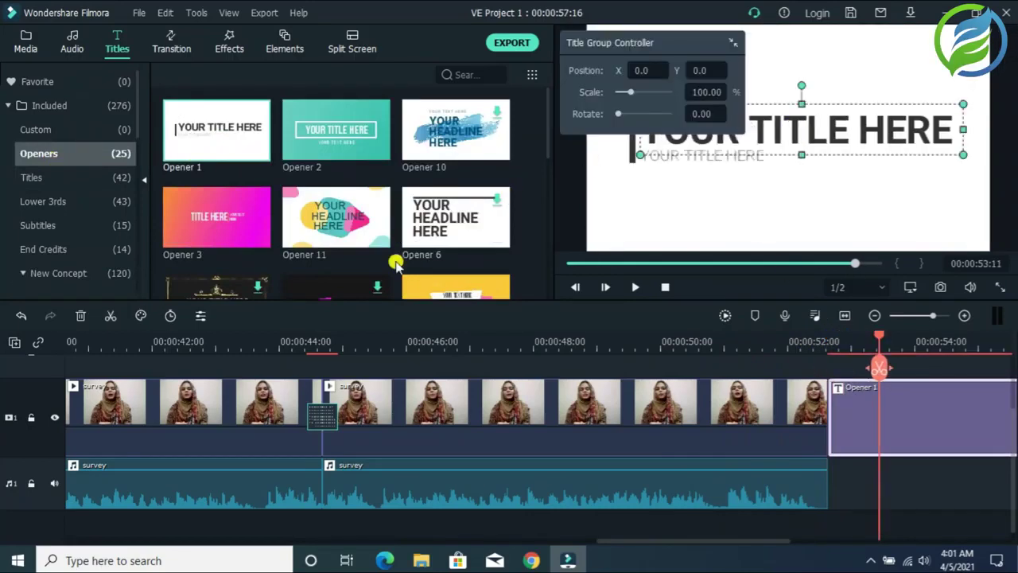
left_click(201, 316)
left_click(427, 139)
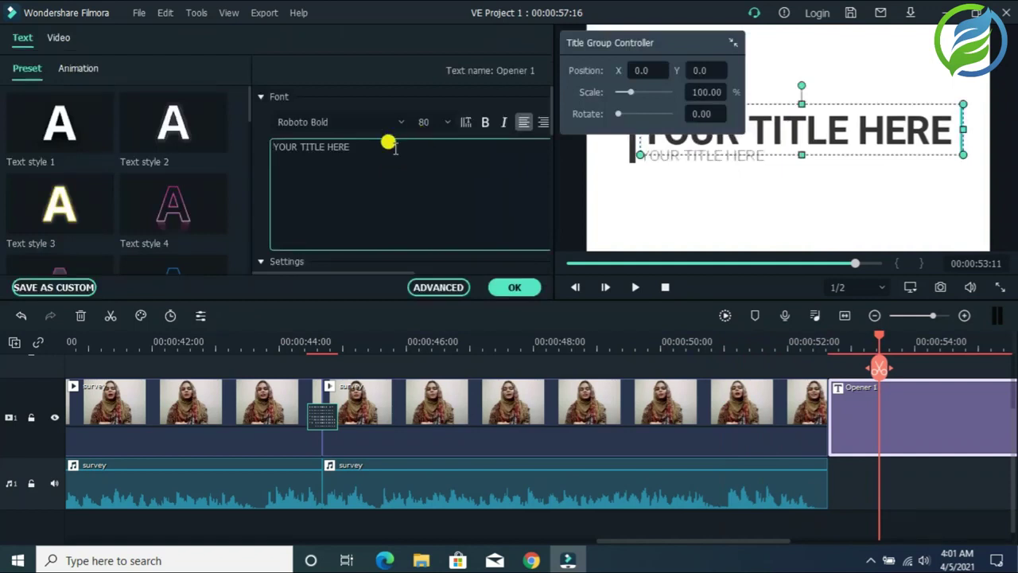
key("BackSpace")
key("BackSpace")
key("BackSpace")
key("BackSpace")
key("BackSpace")
key("BackSpace")
key("BackSpace")
key("BackSpace")
key("BackSpace")
key("BackSpace")
key("BackSpace")
key("BackSpace")
key("BackSpace")
key("BackSpace")
key("BackSpace")
type("Thanks For")
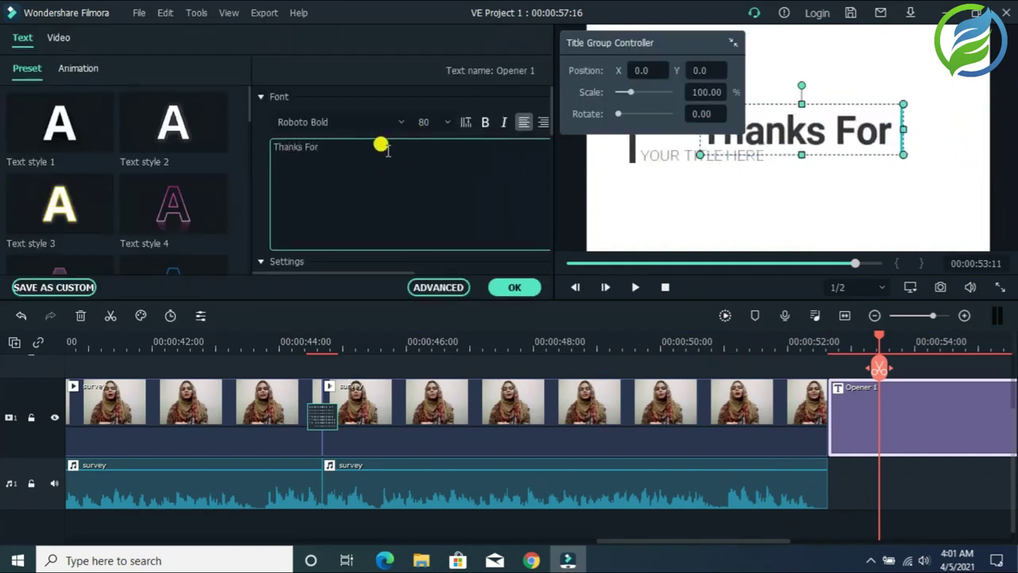
type(" Watching")
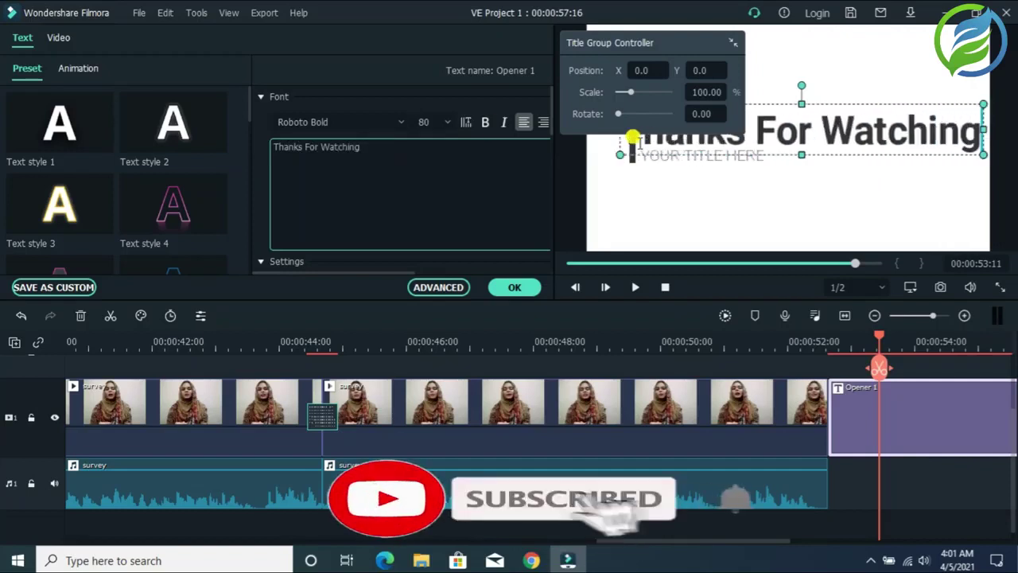
left_click(730, 43)
left_click_drag(617, 130, 637, 133)
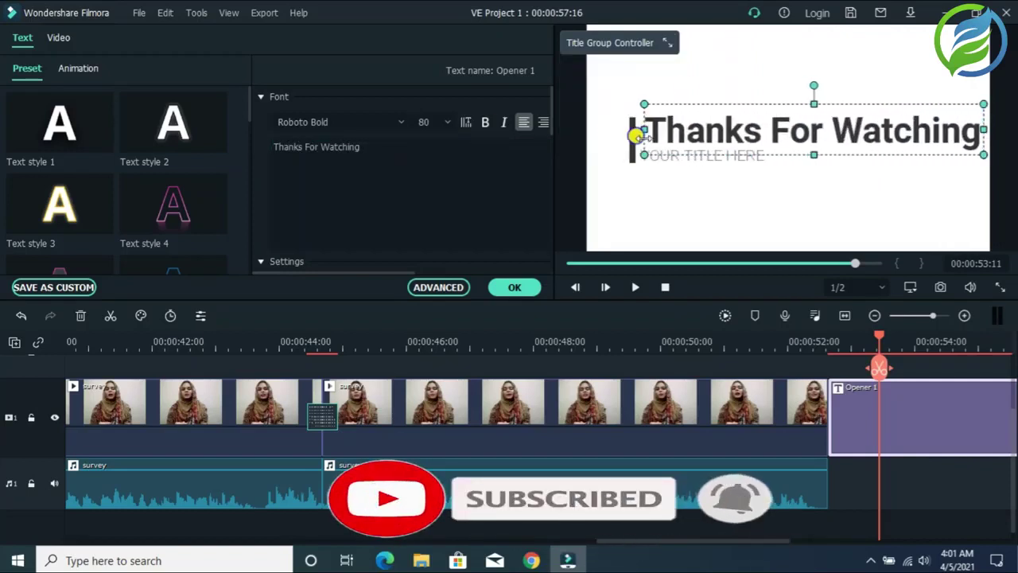
- Replace the smaller line below the headline with "STEPUP LEARNING" and narrow its text box to clear the vertical bar
left_click(746, 159)
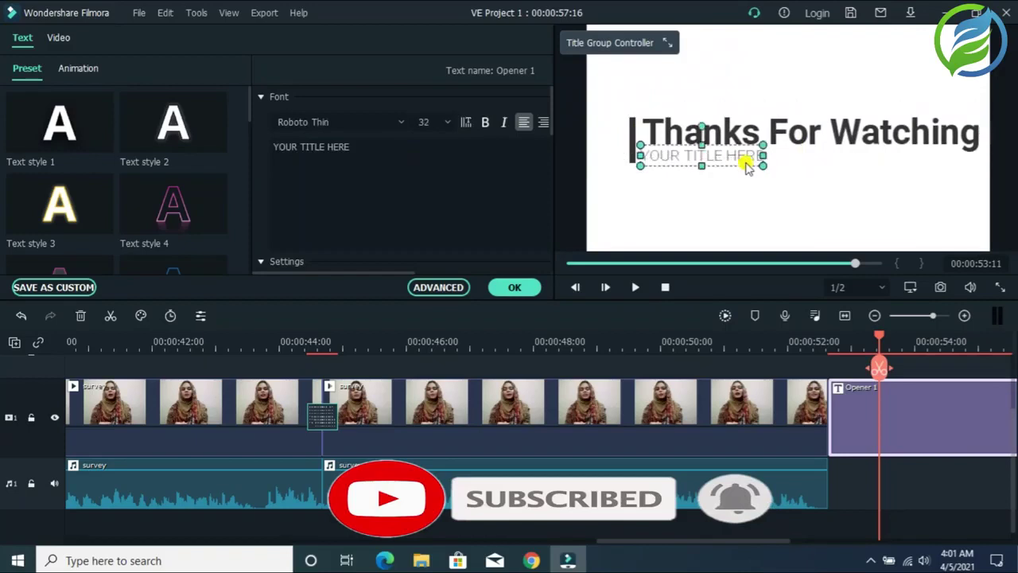
left_click(413, 146)
key("BackSpace")
key("BackSpace")
key("BackSpace")
key("BackSpace")
key("BackSpace")
key("BackSpace")
key("BackSpace")
key("BackSpace")
key("BackSpace")
key("BackSpace")
key("BackSpace")
key("BackSpace")
key("BackSpace")
key("BackSpace")
key("BackSpace")
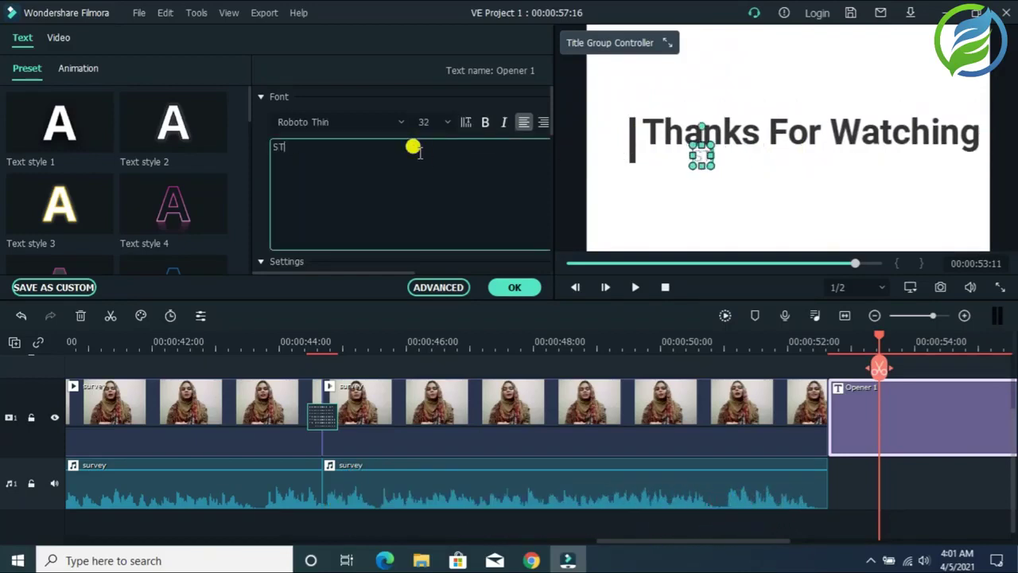
type("STEPUP LEARNING")
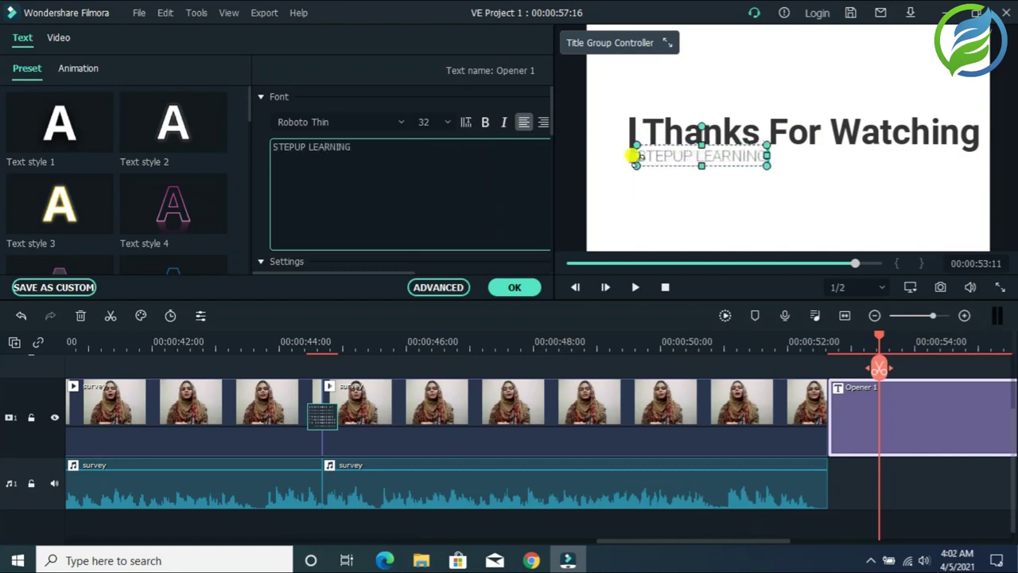
left_click_drag(634, 156, 640, 156)
- Extend the "Thanks For Watching" text box slightly towards the vertical bar and apply the title edits
left_click(691, 135)
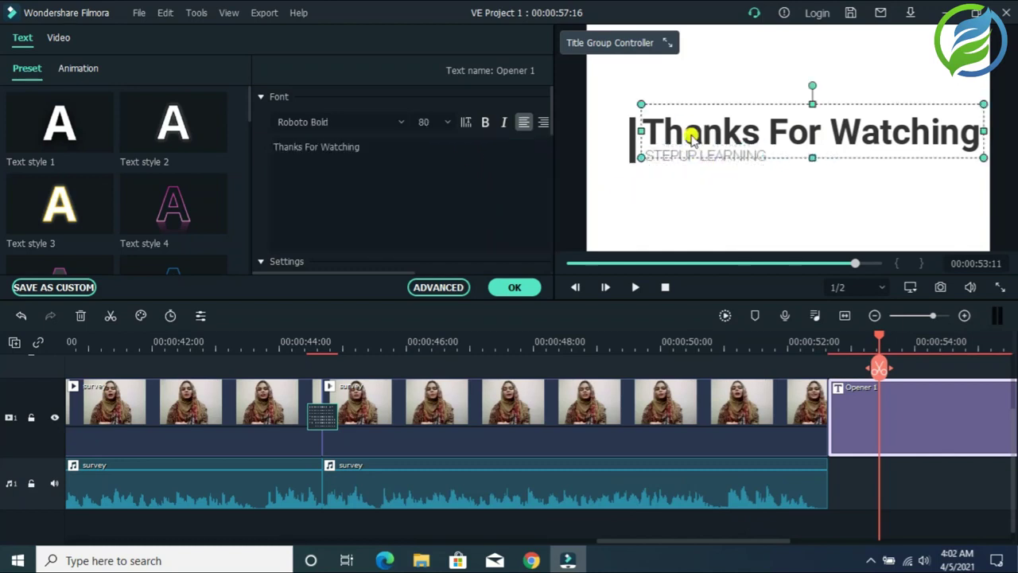
left_click_drag(633, 127, 629, 127)
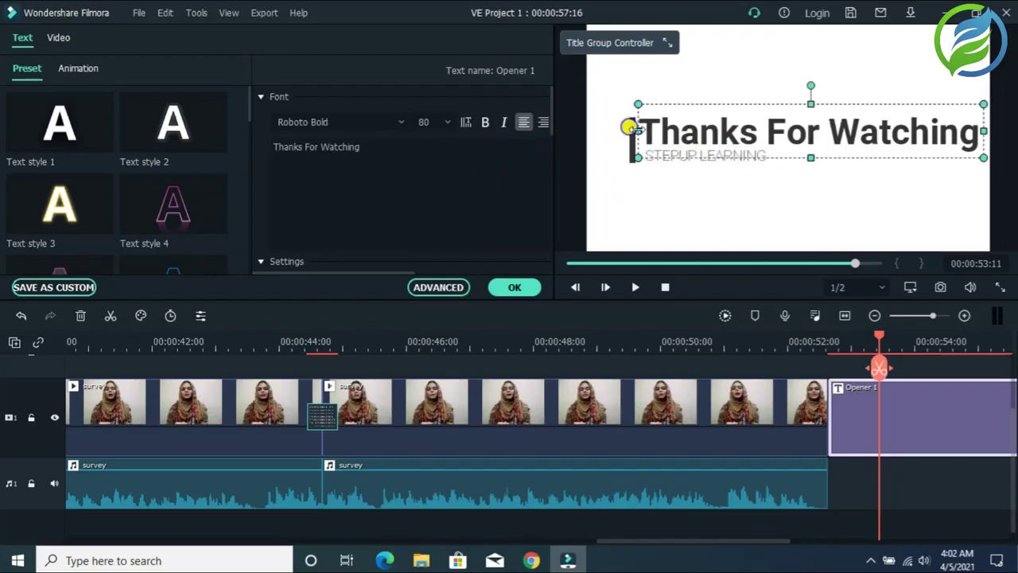
left_click(515, 288)
- Add the Linear 12 transition between the survey video and the Opener 1 title, and preview playback from 00:00:51:18
left_click(166, 38)
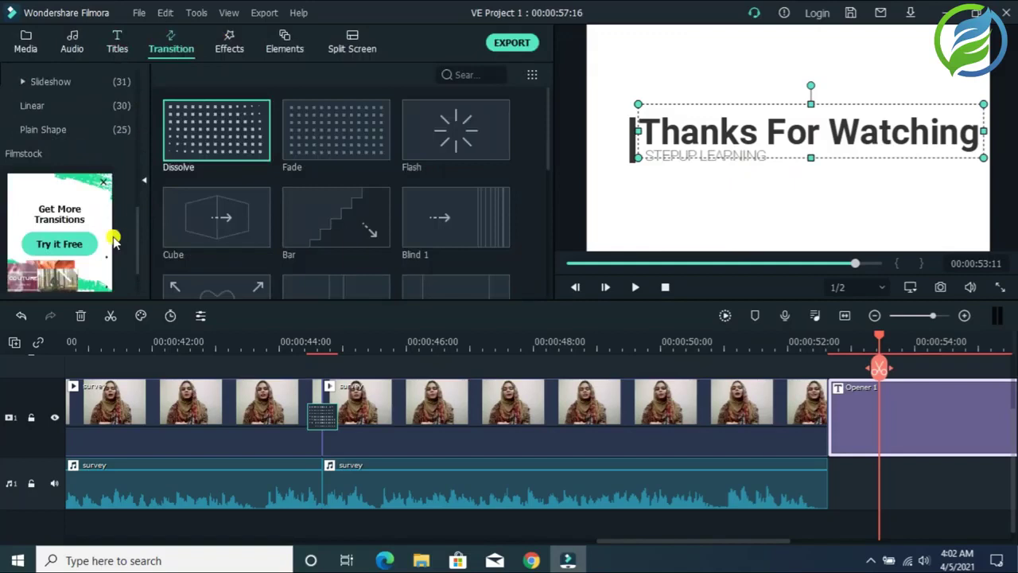
left_click(107, 105)
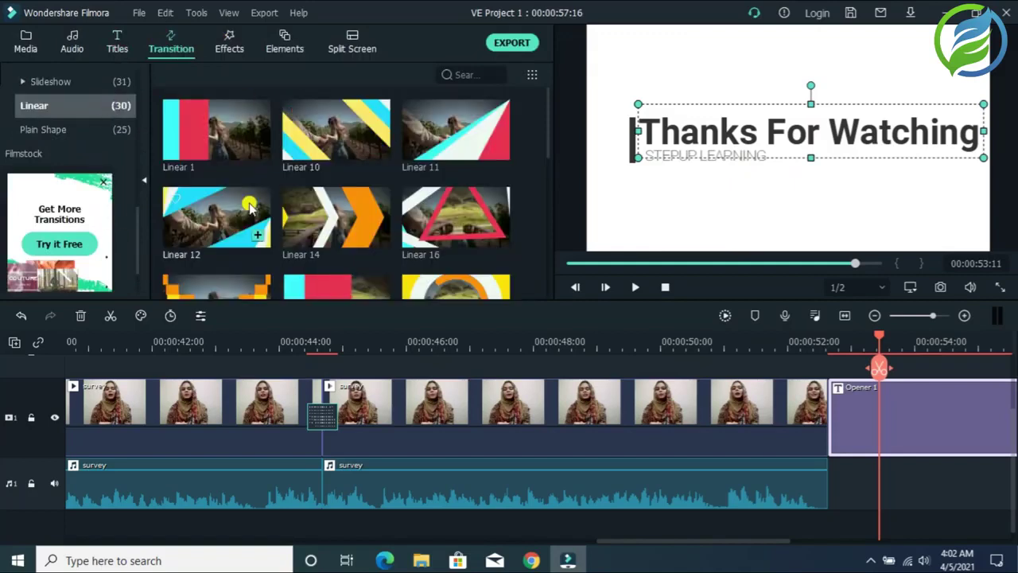
left_click_drag(249, 205, 842, 418)
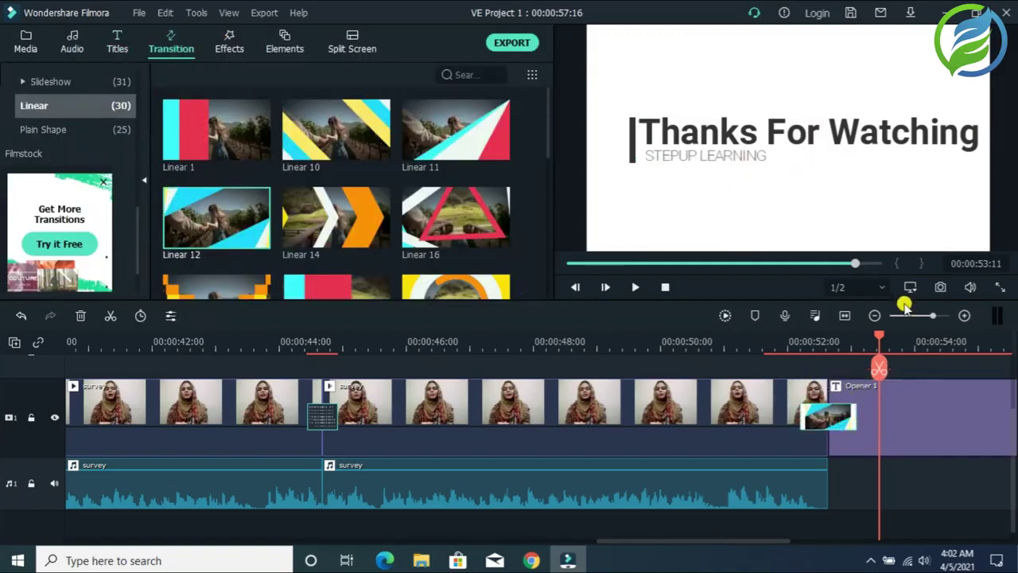
left_click_drag(881, 338, 771, 371)
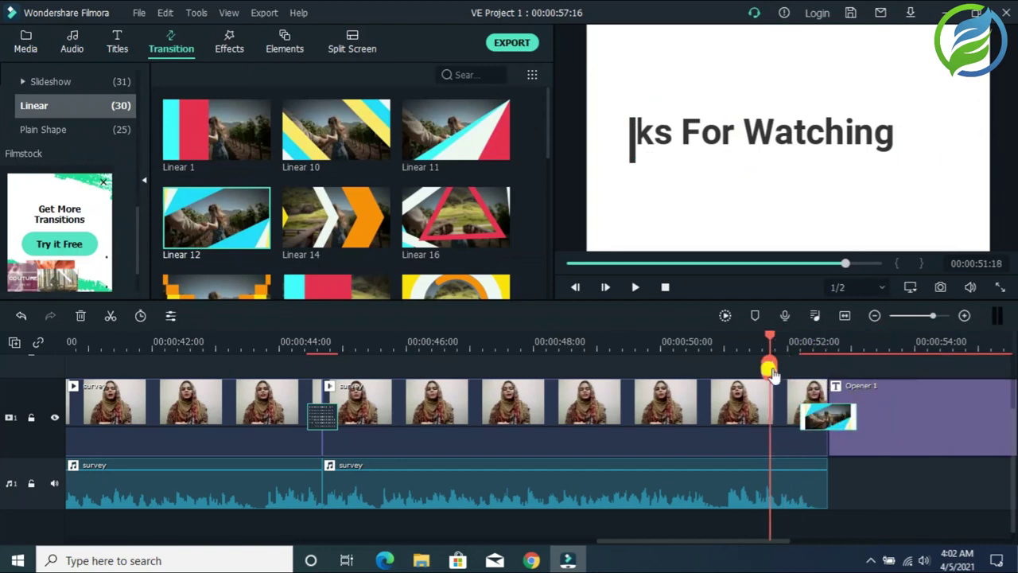
left_click(635, 290)
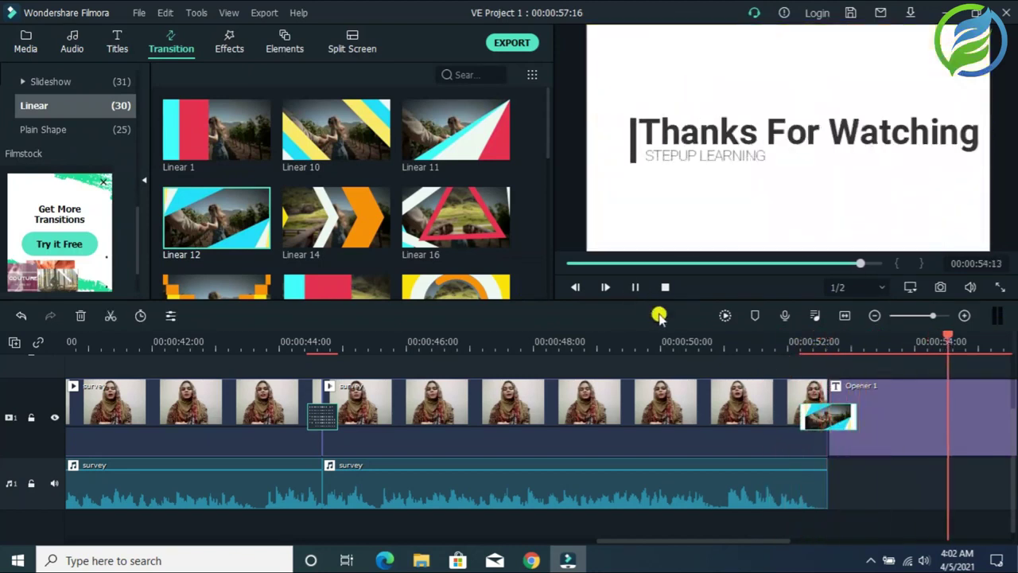
- Play the project from its start up to 00:00:02:15 and add the Default Title there on the track above the survey video
left_click_drag(931, 315, 920, 318)
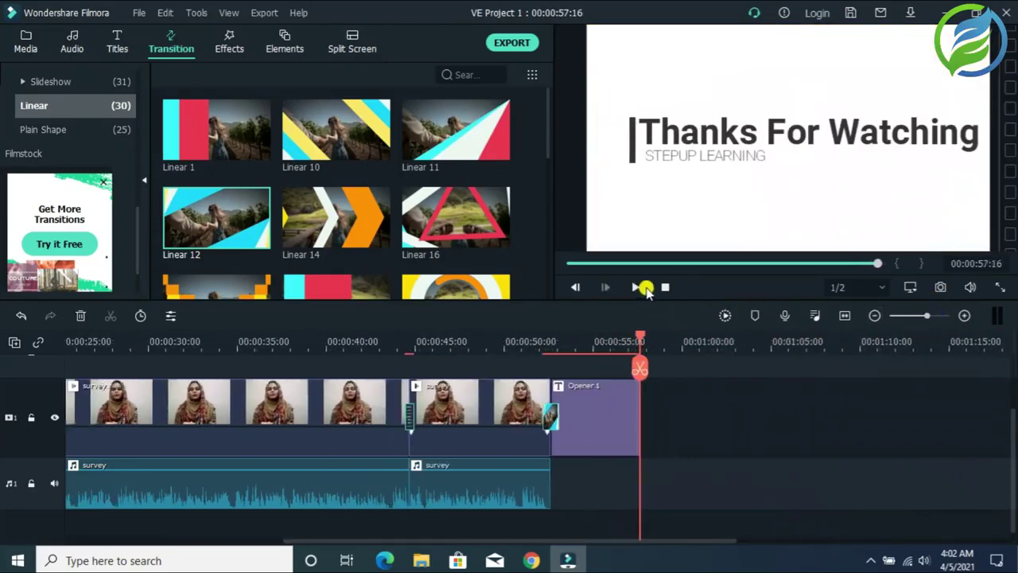
left_click(634, 287)
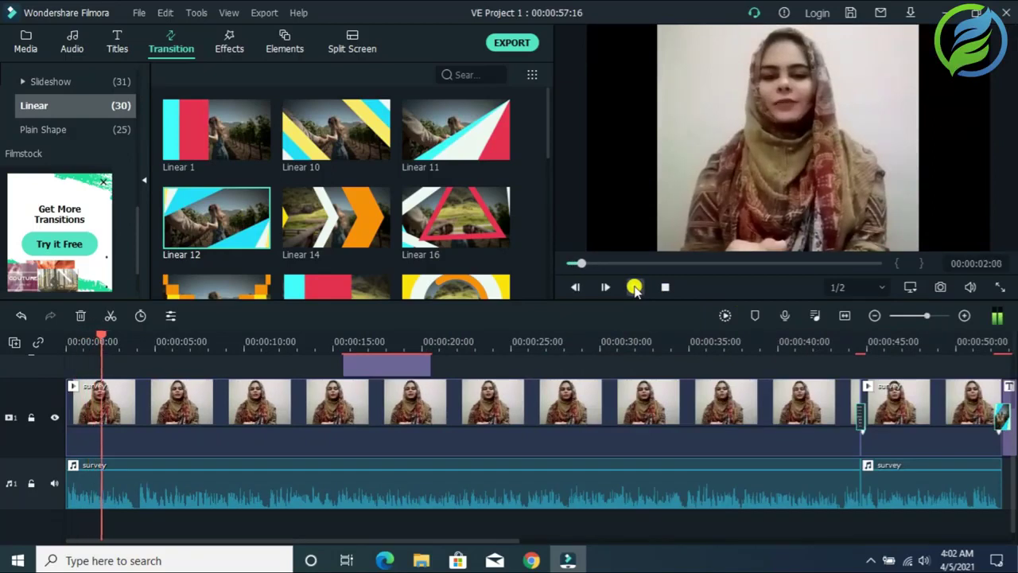
left_click(634, 287)
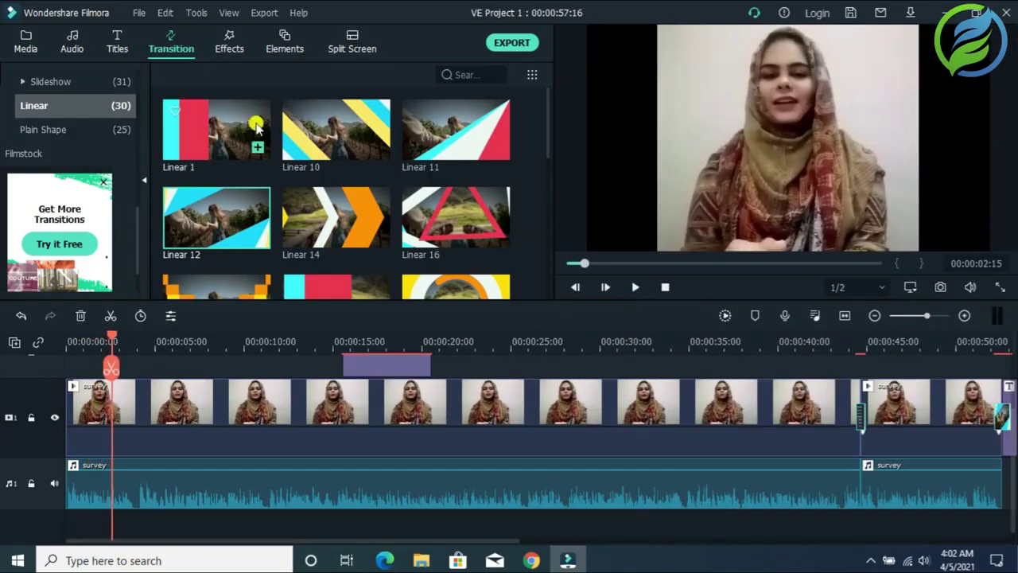
left_click(116, 40)
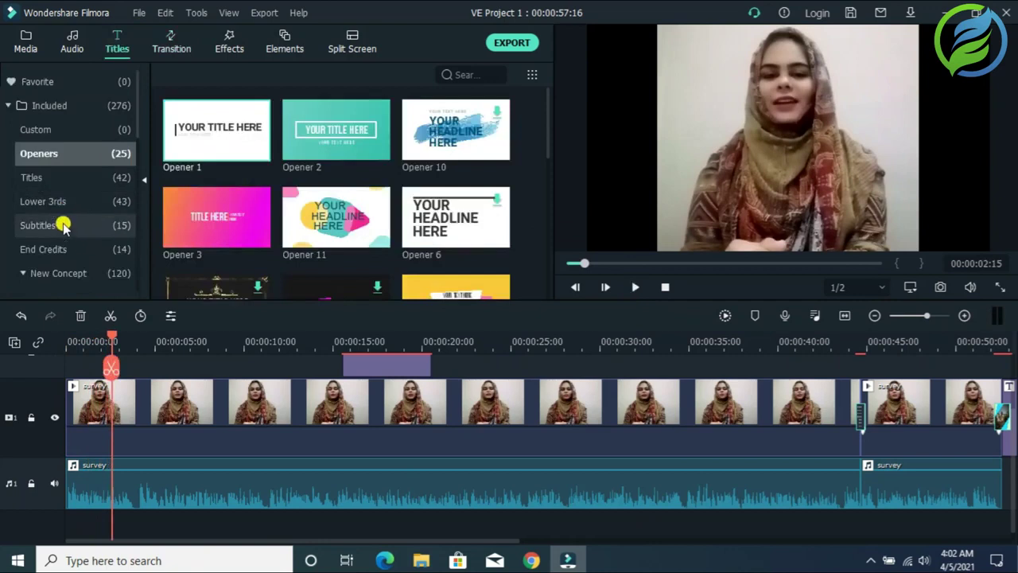
left_click(69, 177)
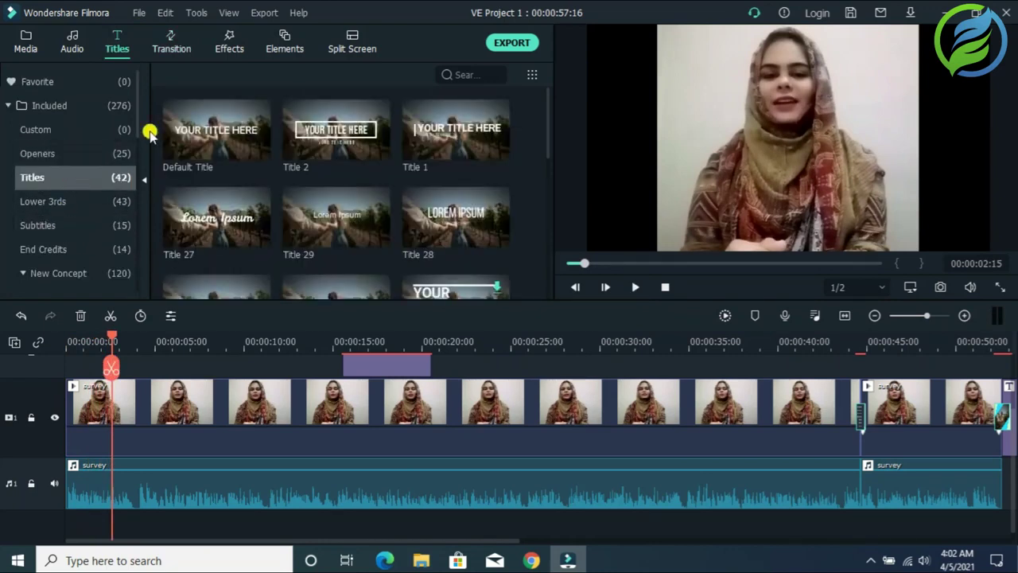
left_click_drag(198, 136, 118, 368)
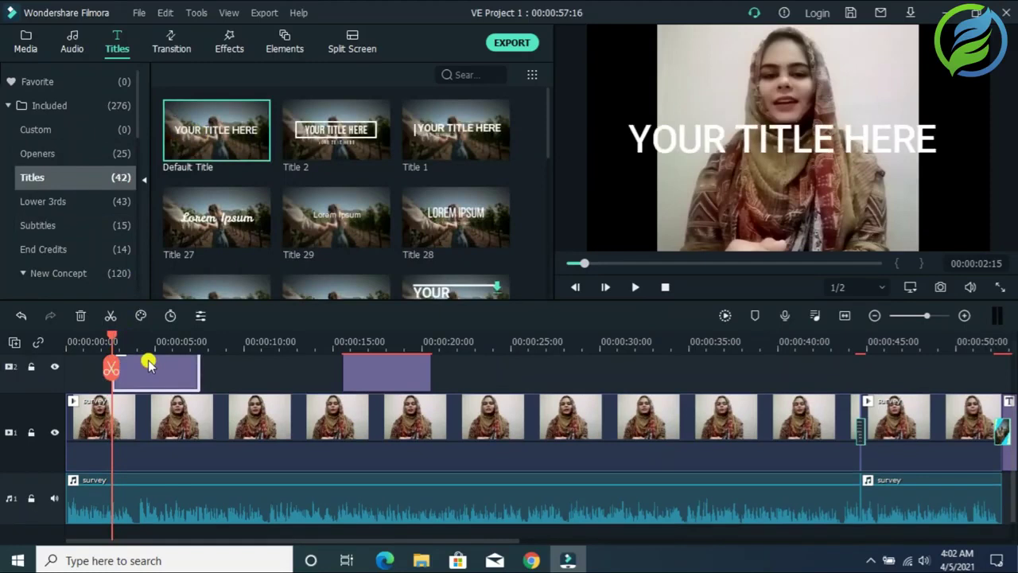
- In the Default Title's advanced text editor, delete the default text and insert a rectangular shape with text
left_click(692, 139)
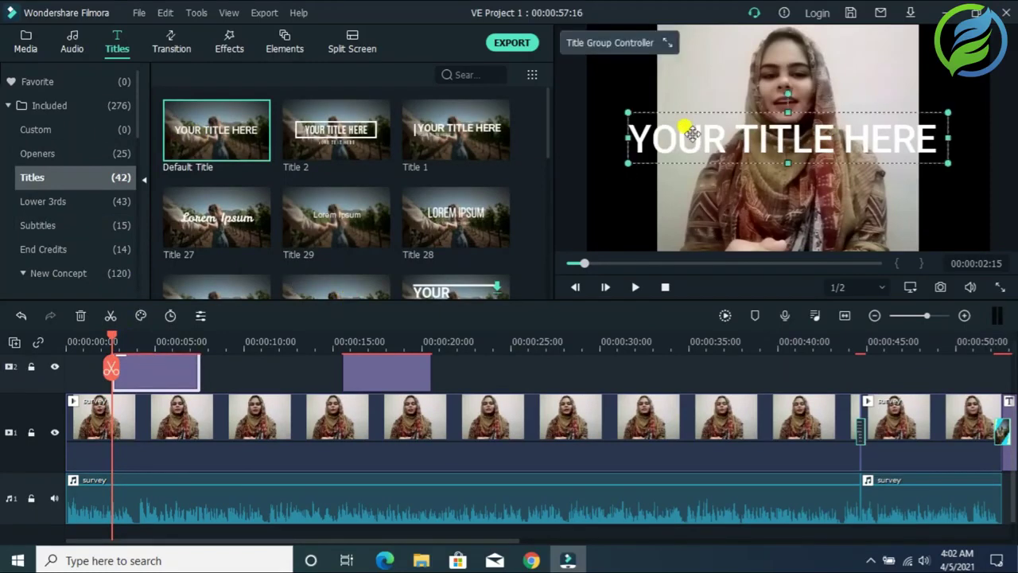
left_click(201, 317)
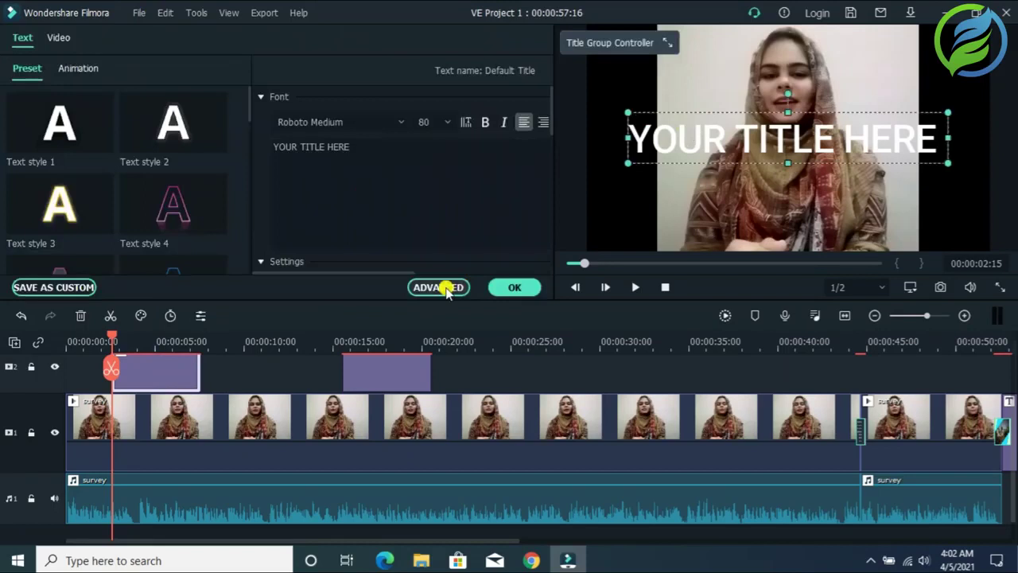
left_click(438, 288)
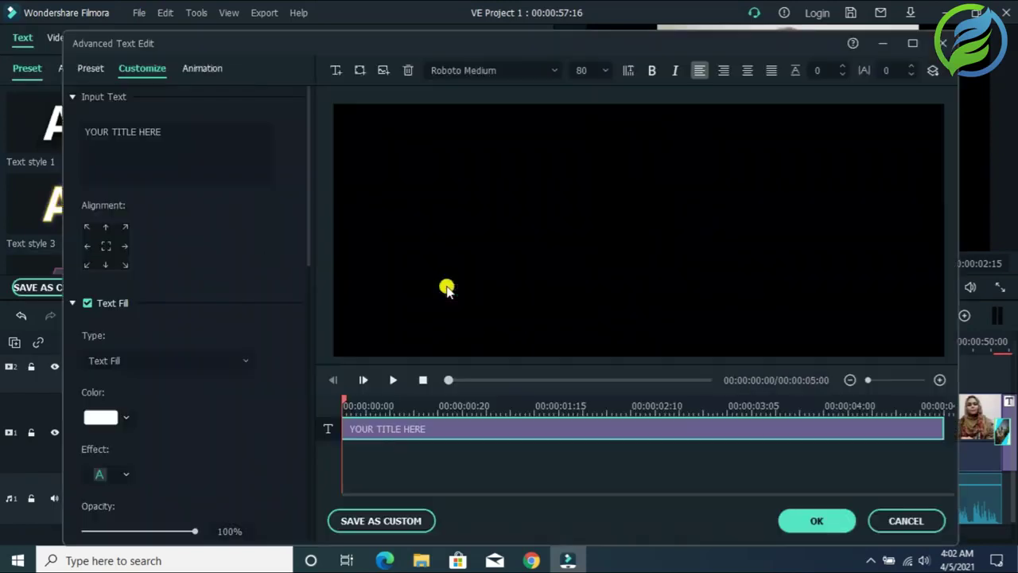
left_click(407, 72)
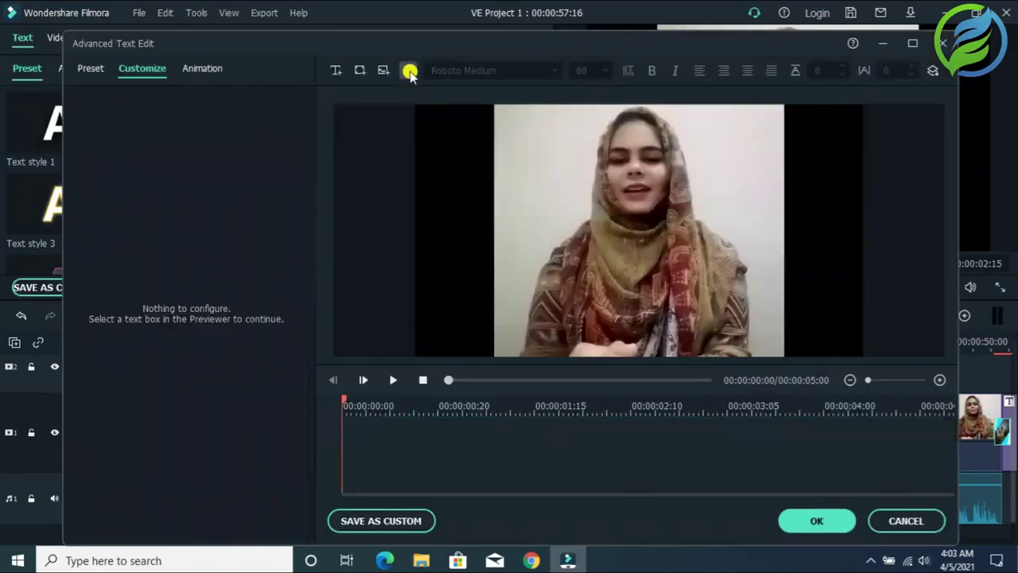
left_click(359, 72)
left_click(420, 156)
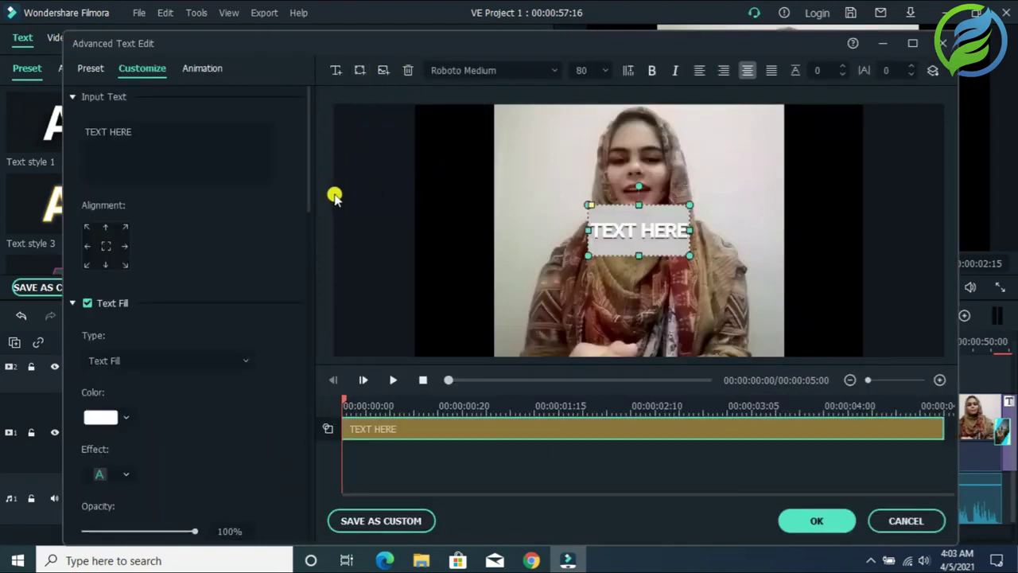
- Set both the border colour and the fill colour of the rectangular shape to white (#ffffff)
left_click_drag(309, 191, 284, 505)
left_click(125, 388)
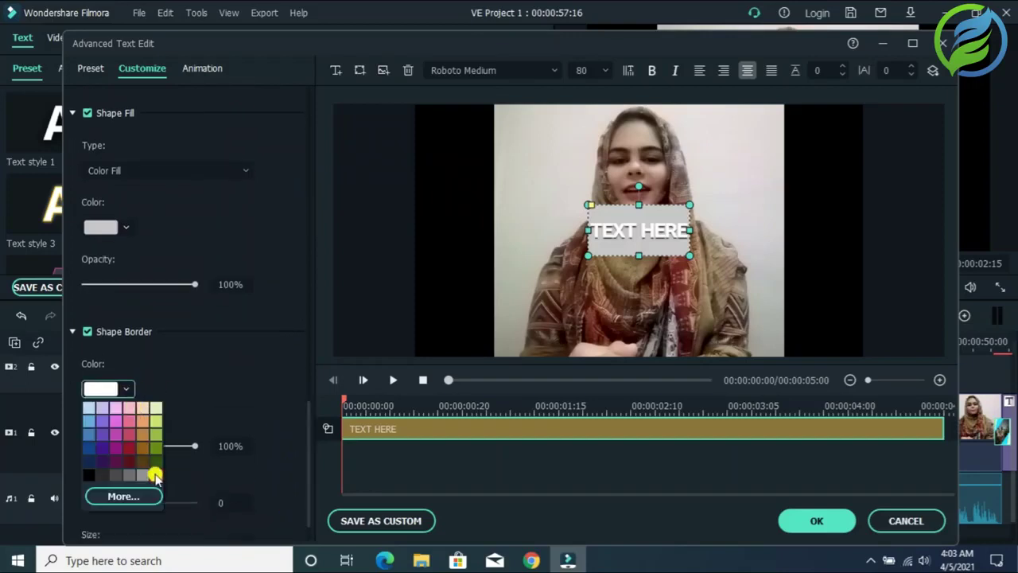
left_click(130, 496)
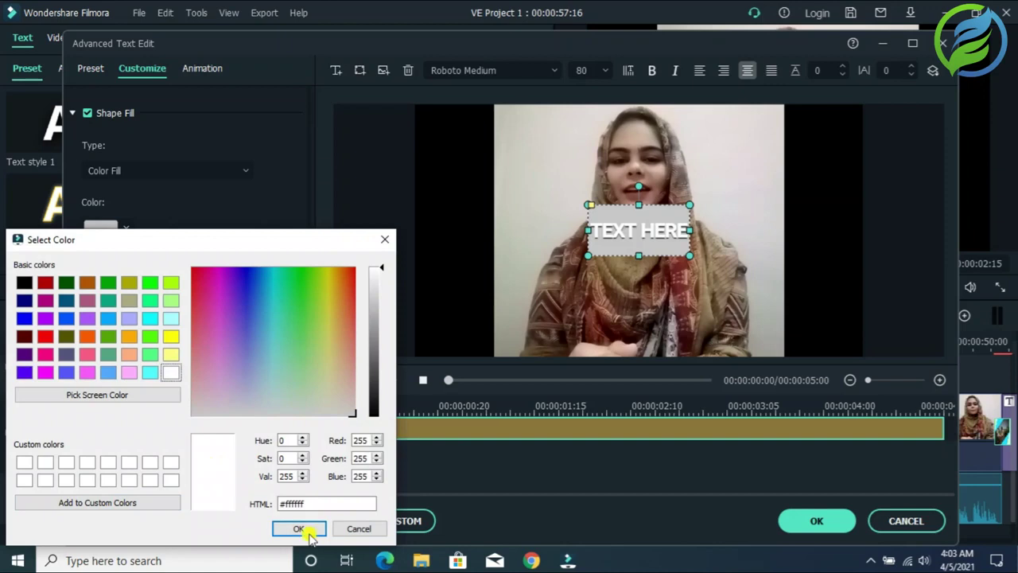
left_click(297, 529)
left_click_drag(319, 423, 311, 364)
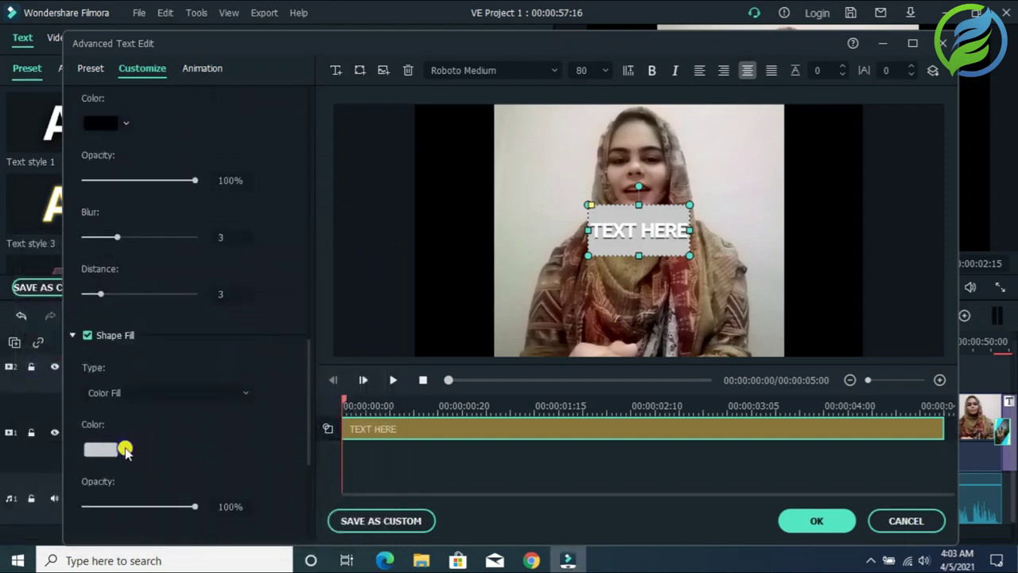
left_click(125, 450)
left_click(130, 552)
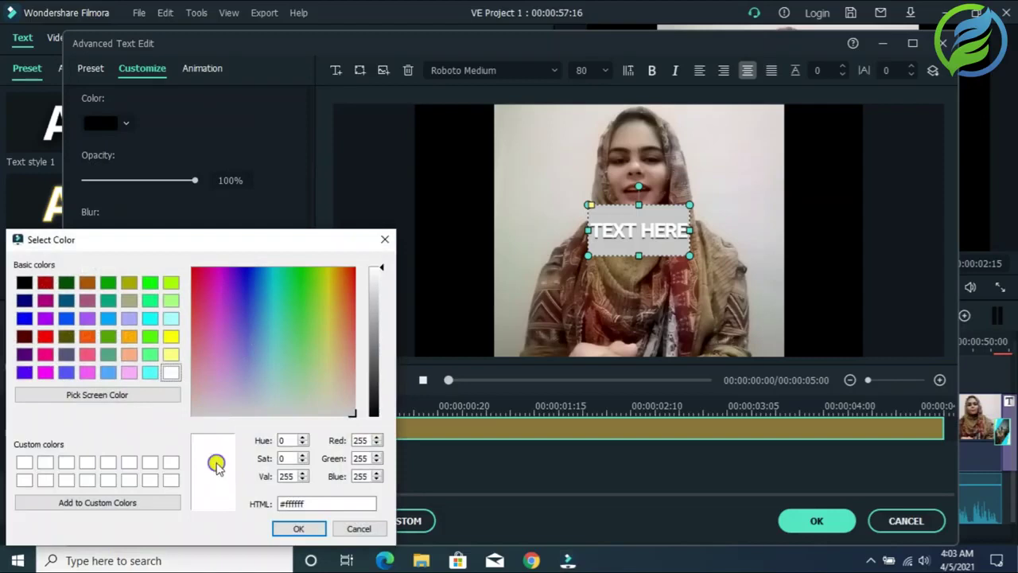
left_click(298, 529)
- Turn off the shape text's shadow and border, and set its text fill colour to black
left_click_drag(334, 432, 131, 302)
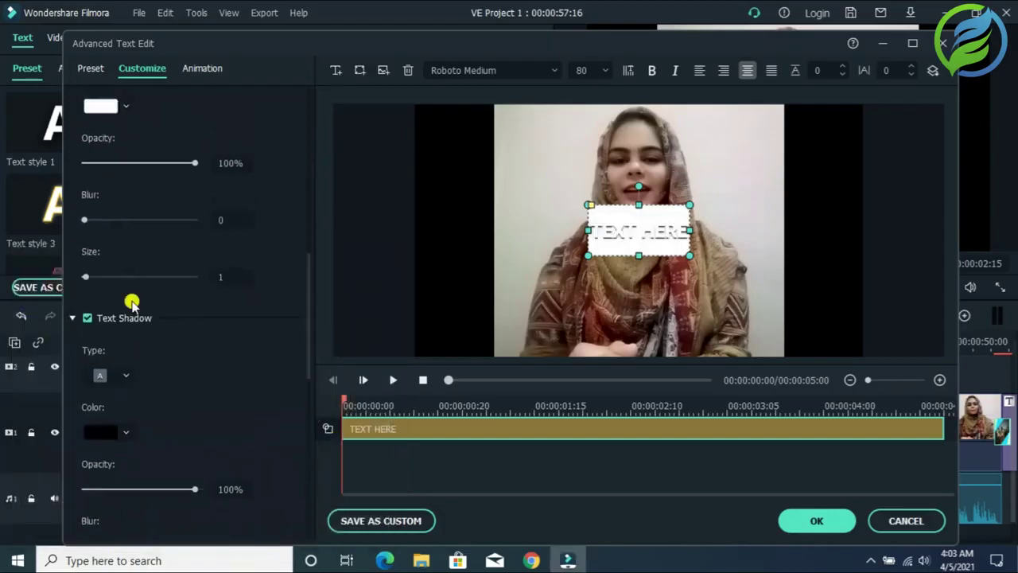
left_click(89, 318)
scroll(310, 310, "up", 5)
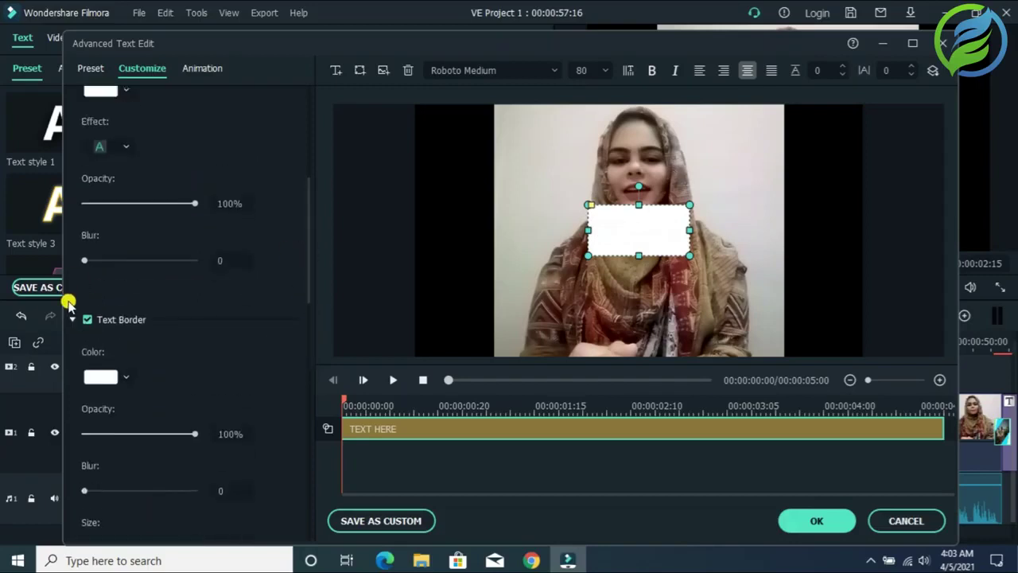
left_click(85, 320)
left_click_drag(307, 268, 281, 118)
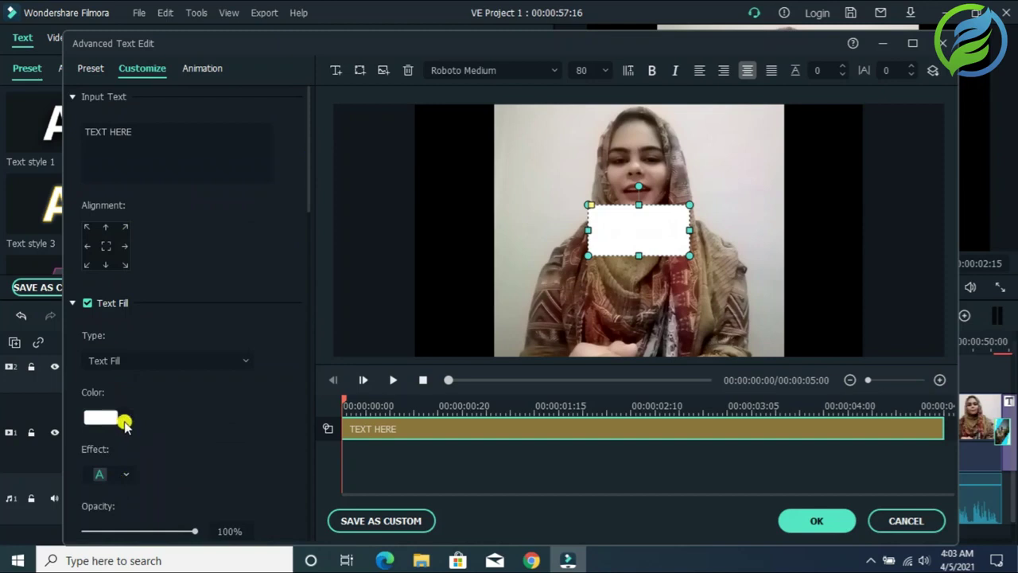
left_click(126, 420)
left_click(89, 507)
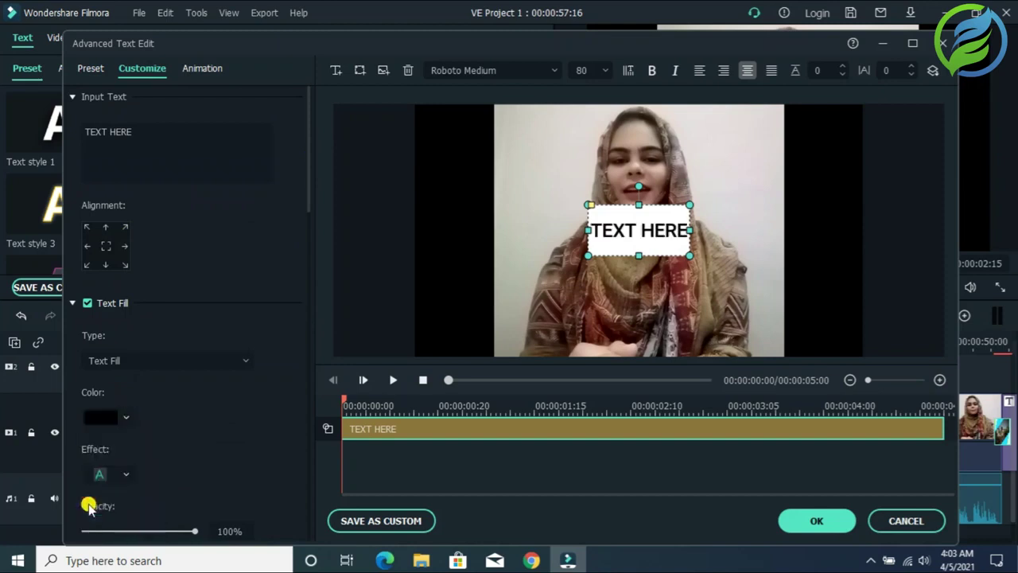
- Replace the shape's placeholder text with STEPUP LEARNING
left_click(173, 159)
key("BackSpace")
key("BackSpace")
key("BackSpace")
key("BackSpace")
key("BackSpace")
key("BackSpace")
key("BackSpace")
key("BackSpace")
key("BackSpace")
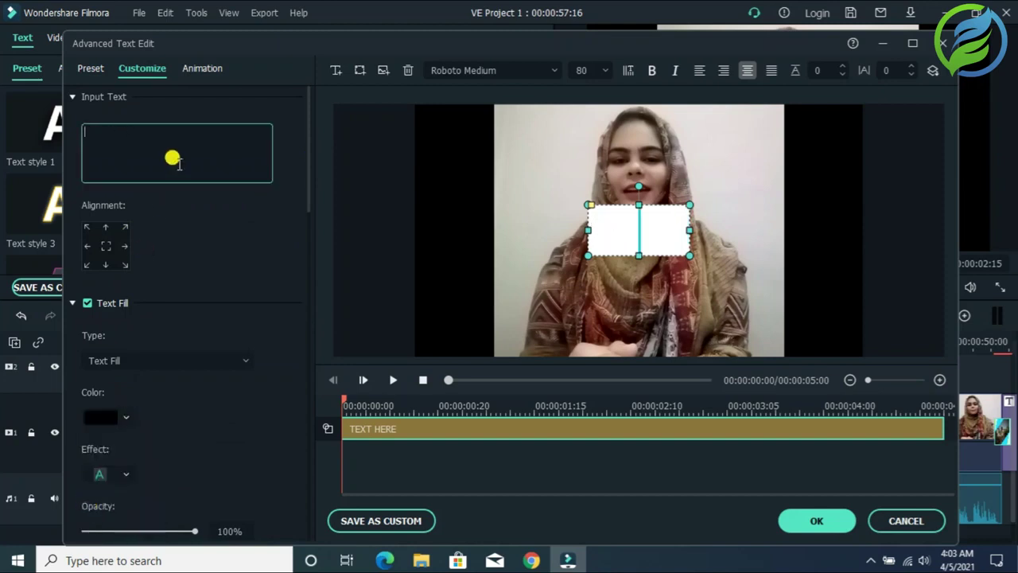
type("STEPUP")
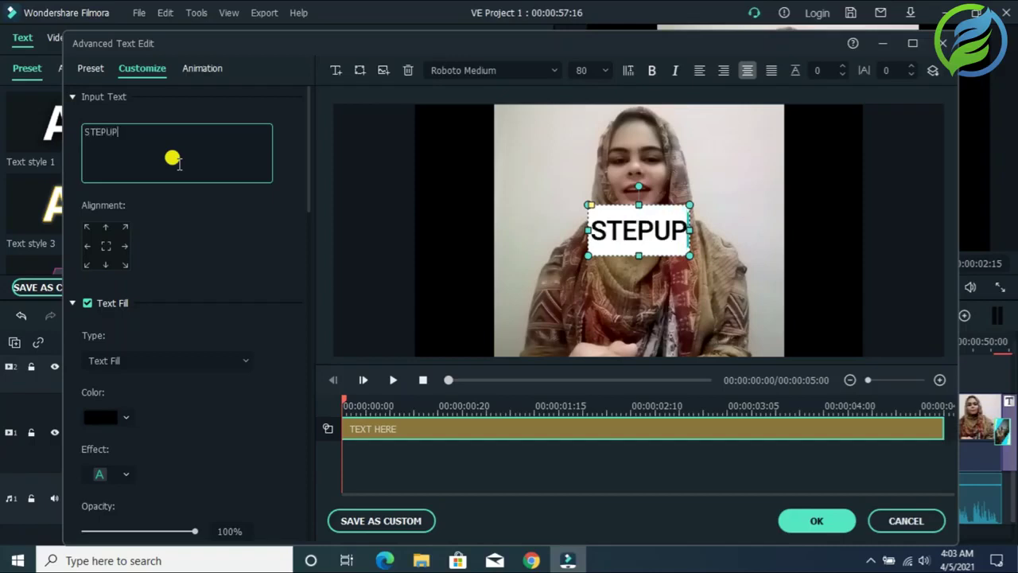
type(" LEARNING")
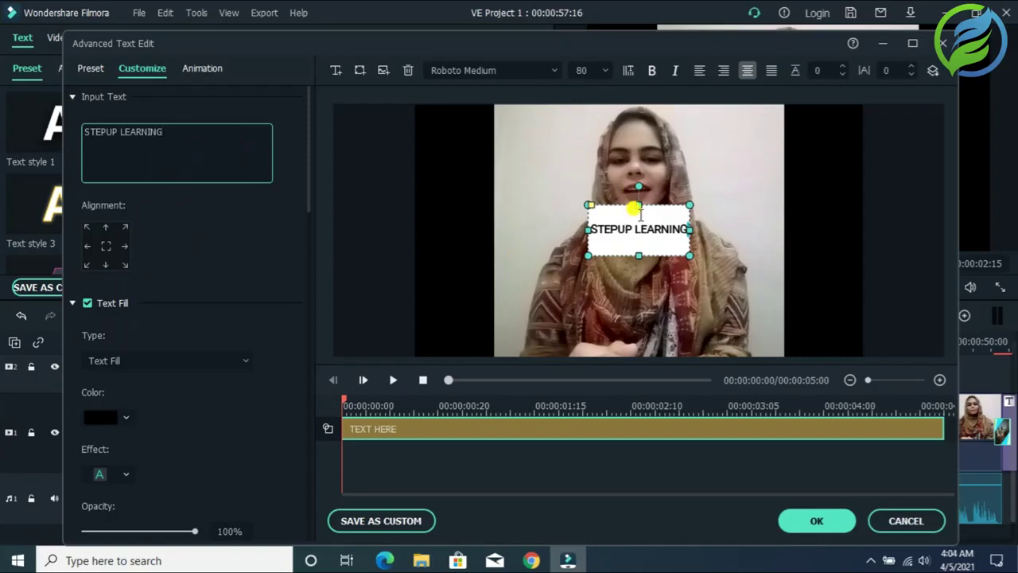
- Widen the white rectangular shape to the left so STEPUP LEARNING shows larger on one line
left_click(604, 229)
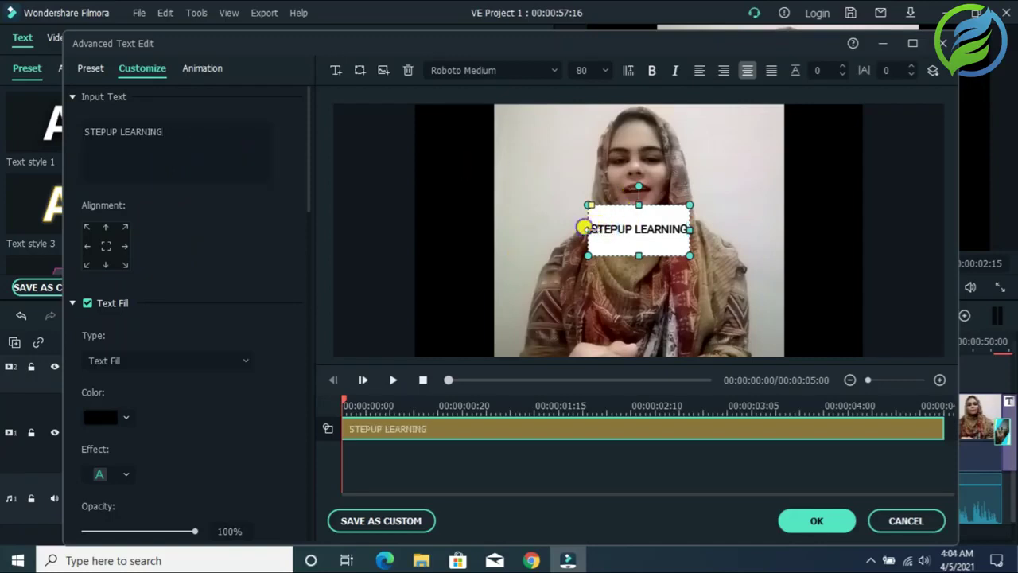
left_click(217, 140)
left_click(630, 232)
left_click_drag(585, 246, 521, 230)
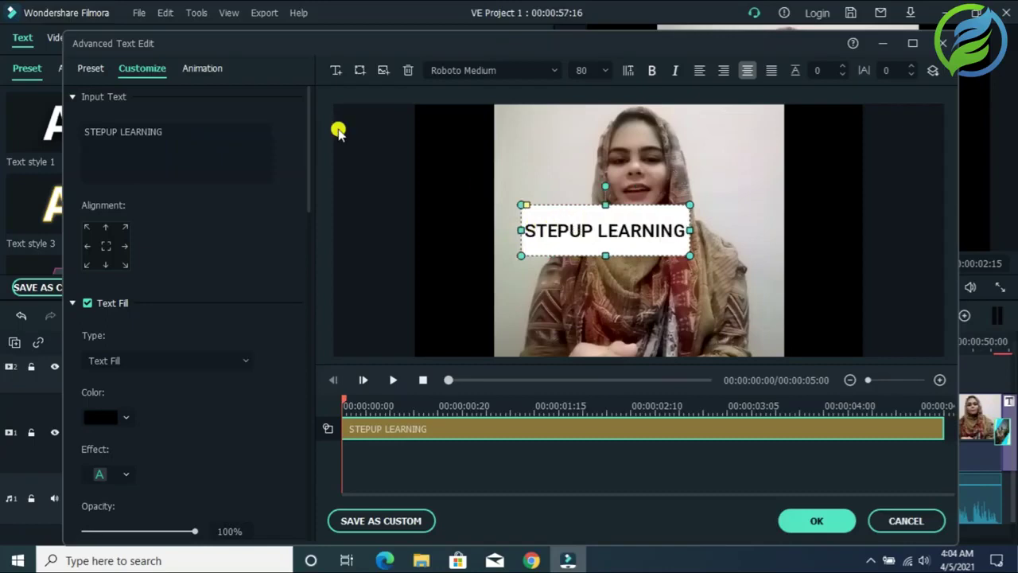
- Colour the word STEPUP dark green (#008b00)
left_click_drag(532, 229, 589, 230)
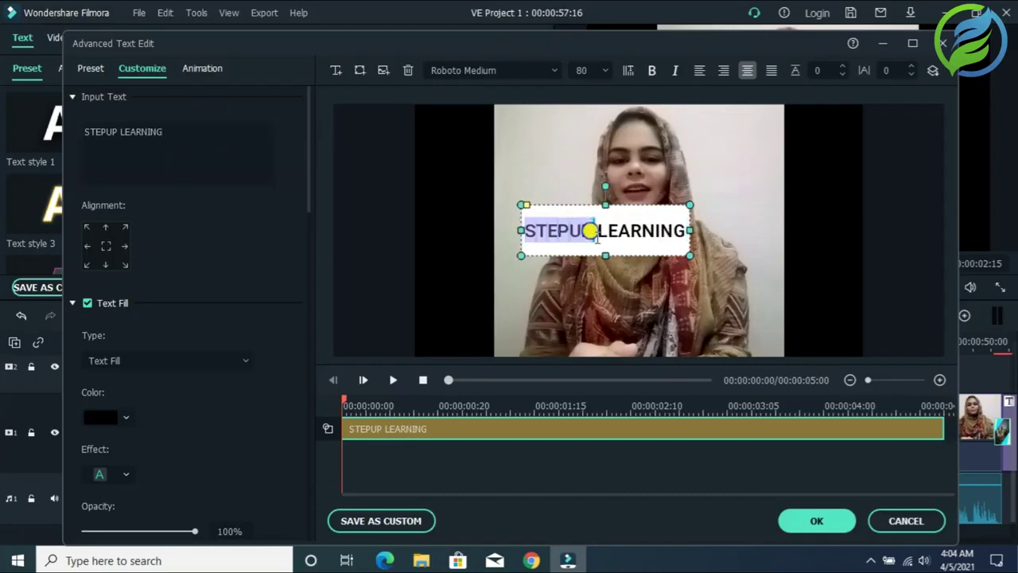
left_click(125, 415)
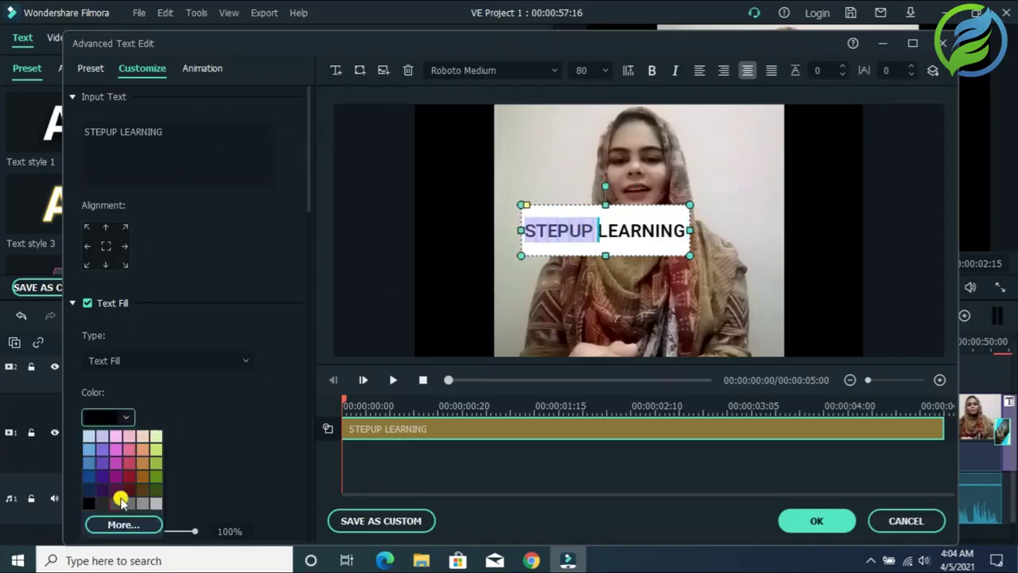
left_click(112, 524)
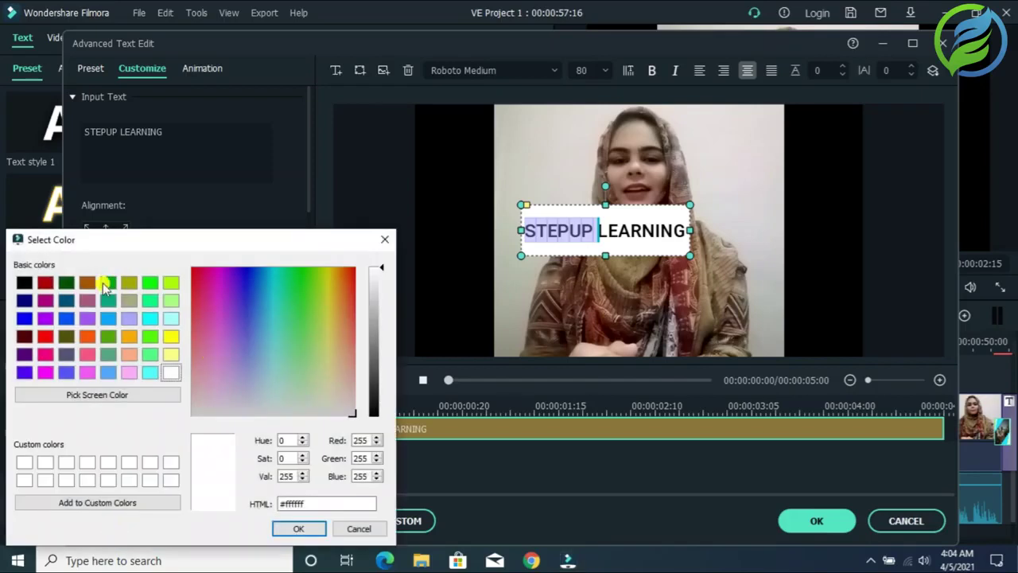
left_click(113, 280)
left_click_drag(382, 323, 382, 334)
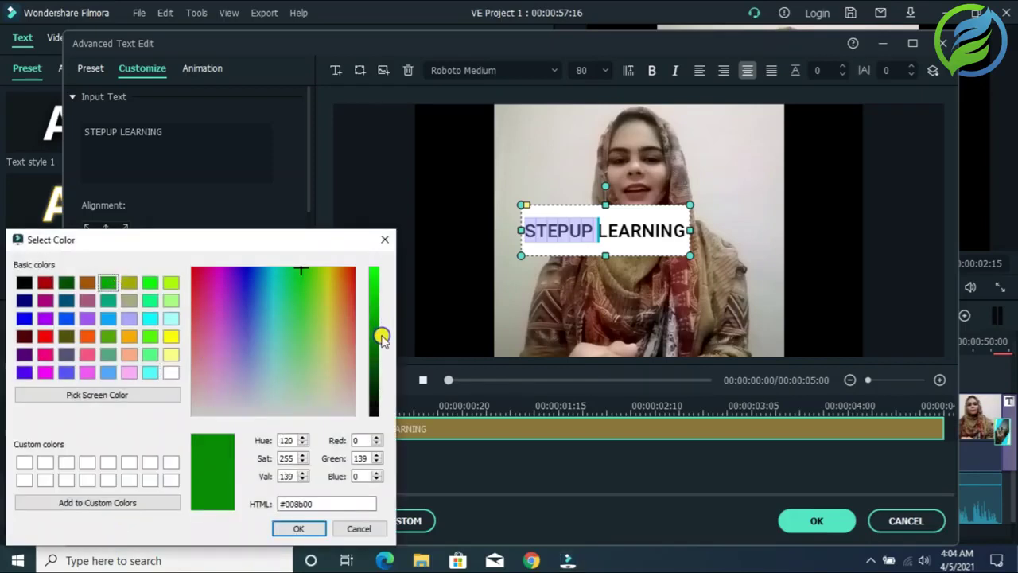
left_click(299, 528)
left_click(205, 141)
- Colour the word LEARNING blue (#0055ff)
left_click_drag(598, 230, 680, 231)
left_click(128, 417)
left_click(112, 522)
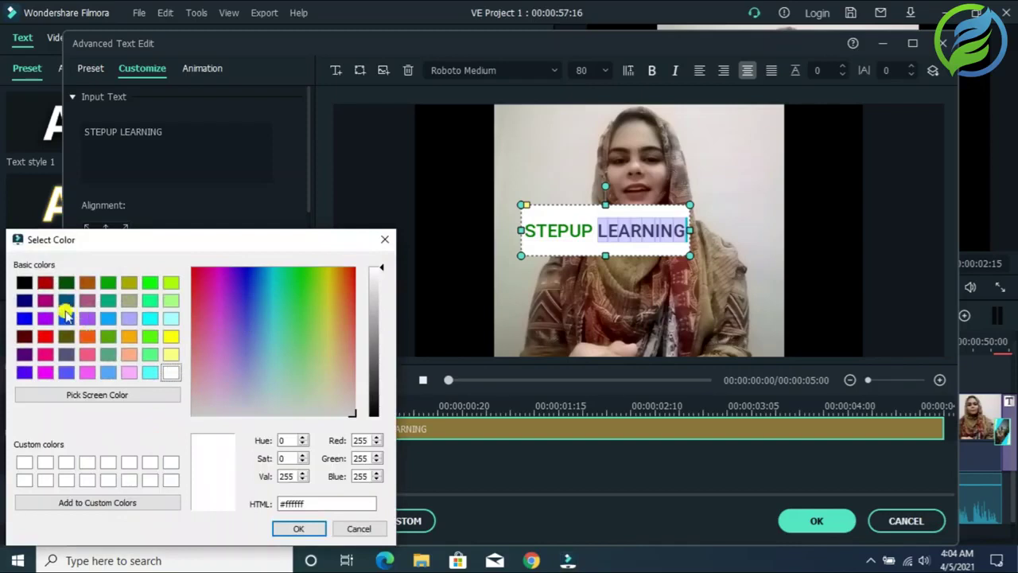
left_click(67, 319)
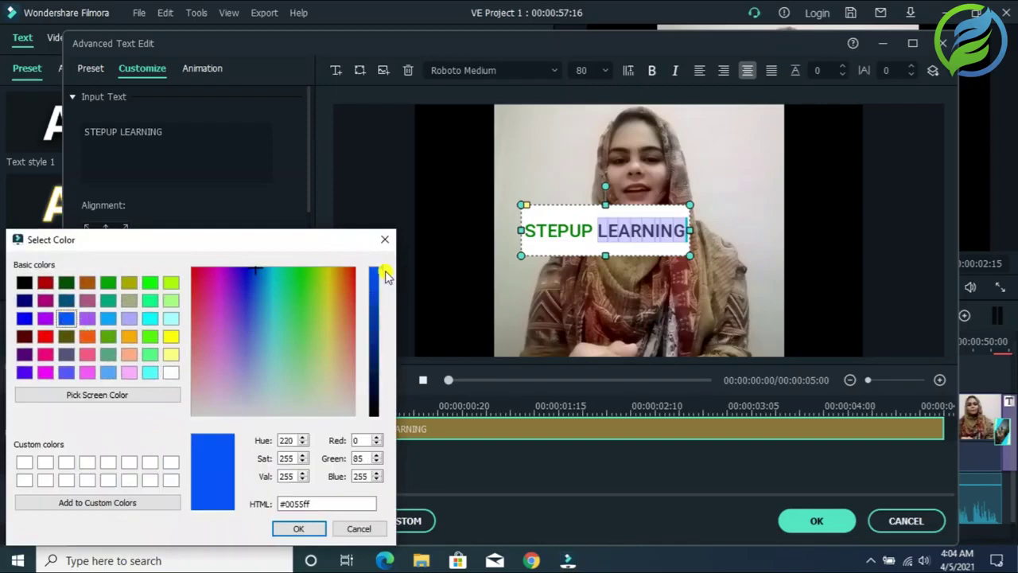
left_click(299, 528)
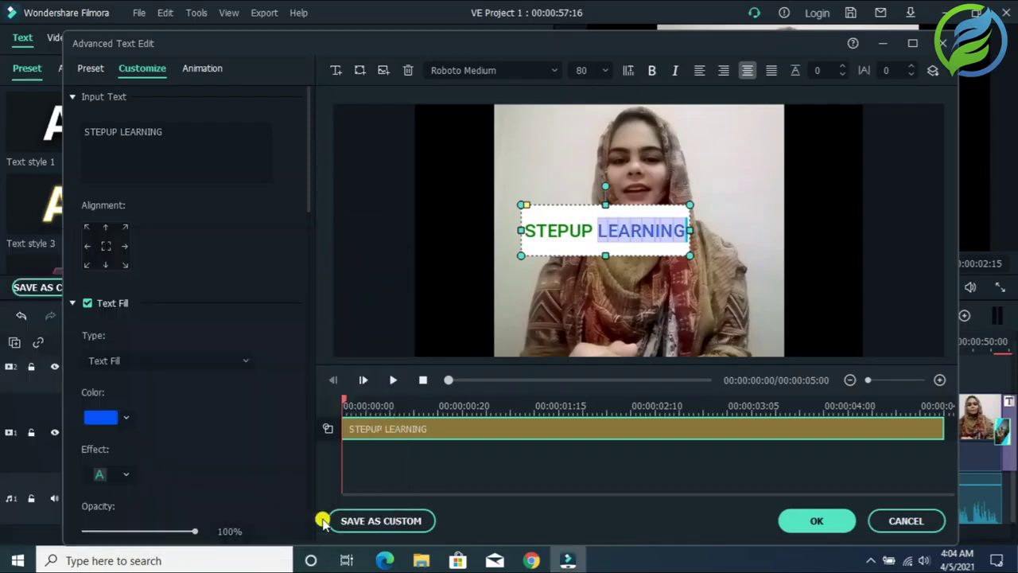
- Leave the advanced text editor keeping its changes, then insert leading spaces before STEPUP LEARNING and apply the title
left_click(947, 44)
left_click(549, 301)
left_click(275, 151)
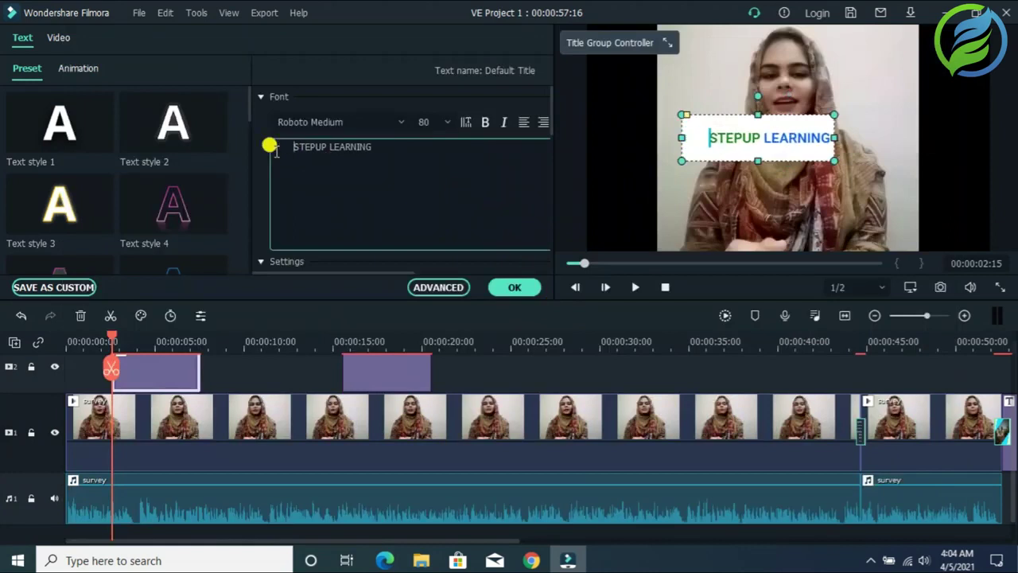
left_click(514, 288)
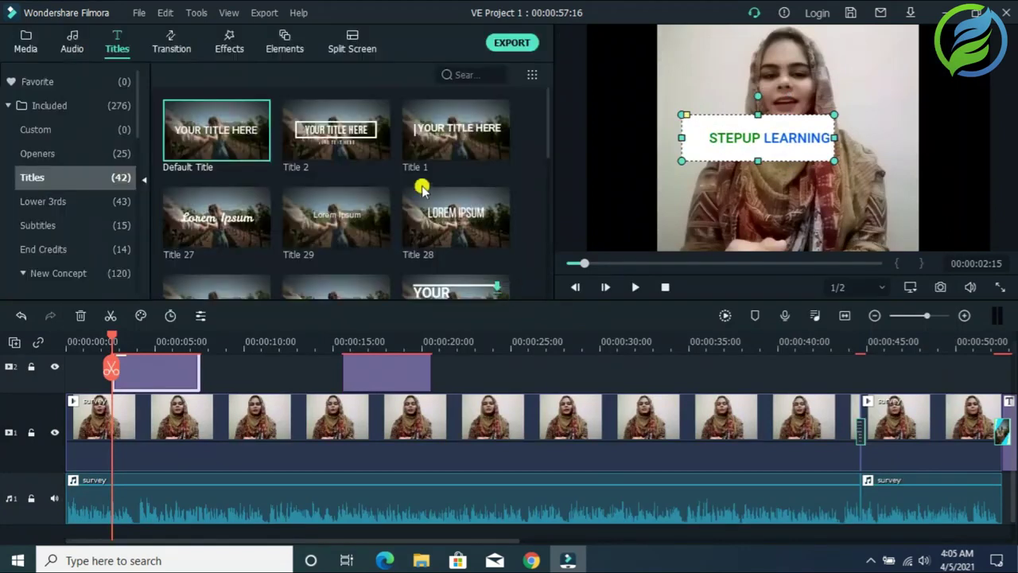
- Add the WhatsApp_Image logo from the shared media above the Default Title clip, starting at 00:00:02:15
left_click(26, 42)
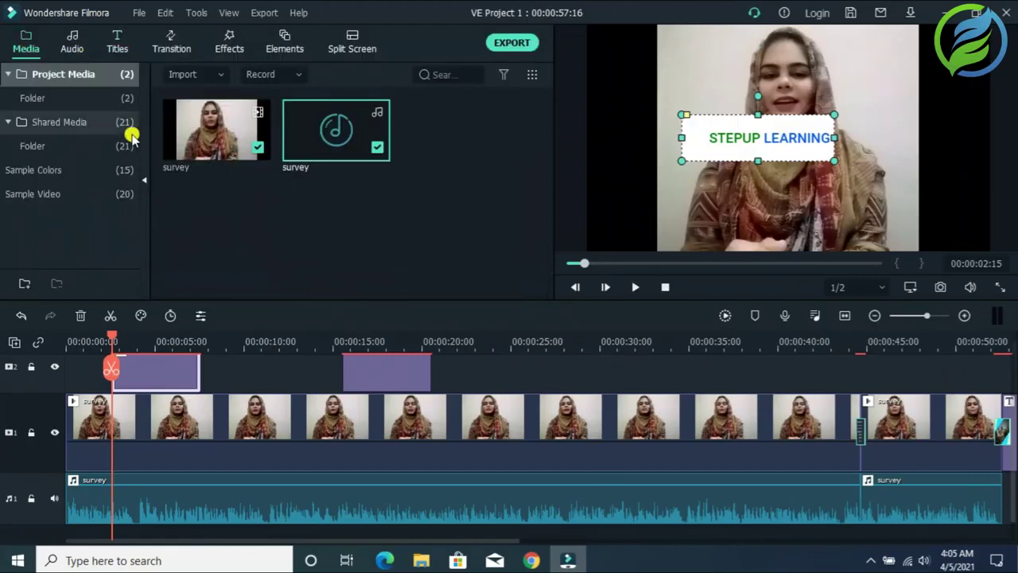
left_click(100, 123)
left_click_drag(551, 135, 543, 311)
left_click_drag(335, 239, 124, 389)
scroll(1004, 443, "up", 1)
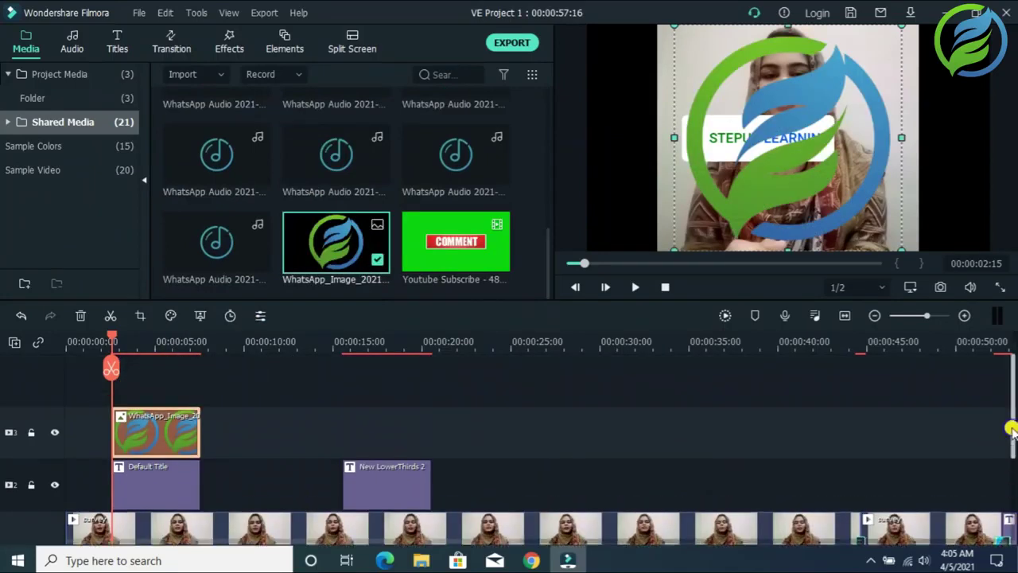
- Place a second logo copy on a new top track from the project start to about 32 seconds, shrunk into the frame's upper-right corner
left_click_drag(340, 237, 67, 392)
left_click_drag(145, 408, 636, 390)
left_click_drag(671, 244, 972, 40)
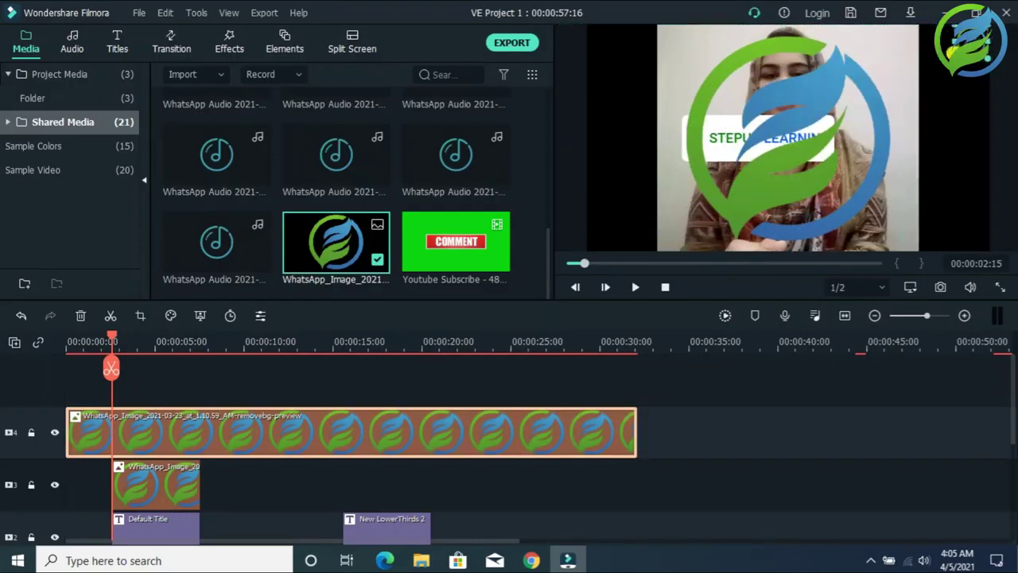
- Move the STEPUP LEARNING title to the frame's lower left and fit the shorter logo clip, shrunk, at the left end of its box
left_click(751, 196)
left_click_drag(688, 223, 852, 86)
double_click(782, 119)
left_click_drag(732, 164, 675, 214)
left_click_drag(752, 229, 763, 230)
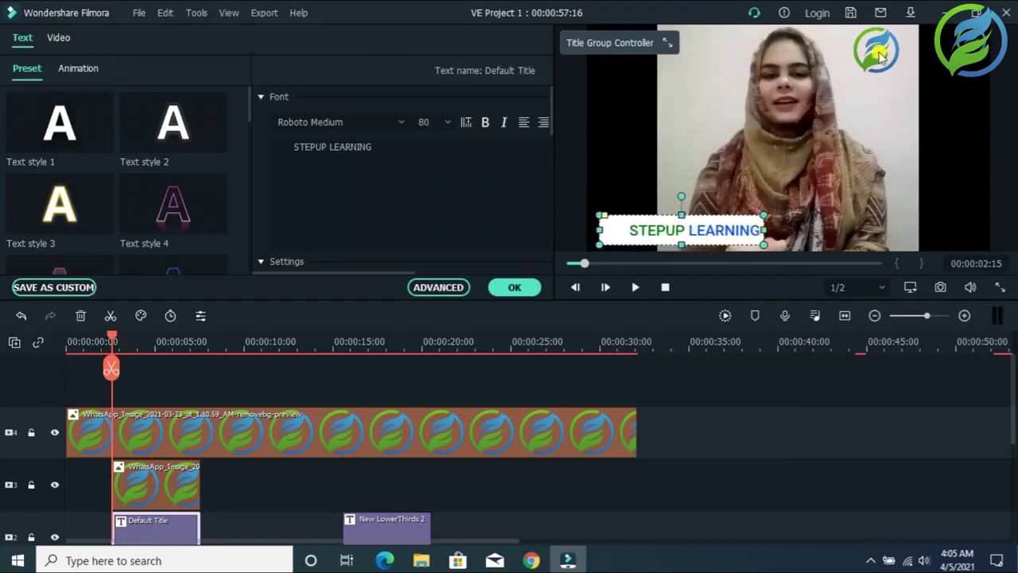
left_click_drag(867, 66, 622, 211)
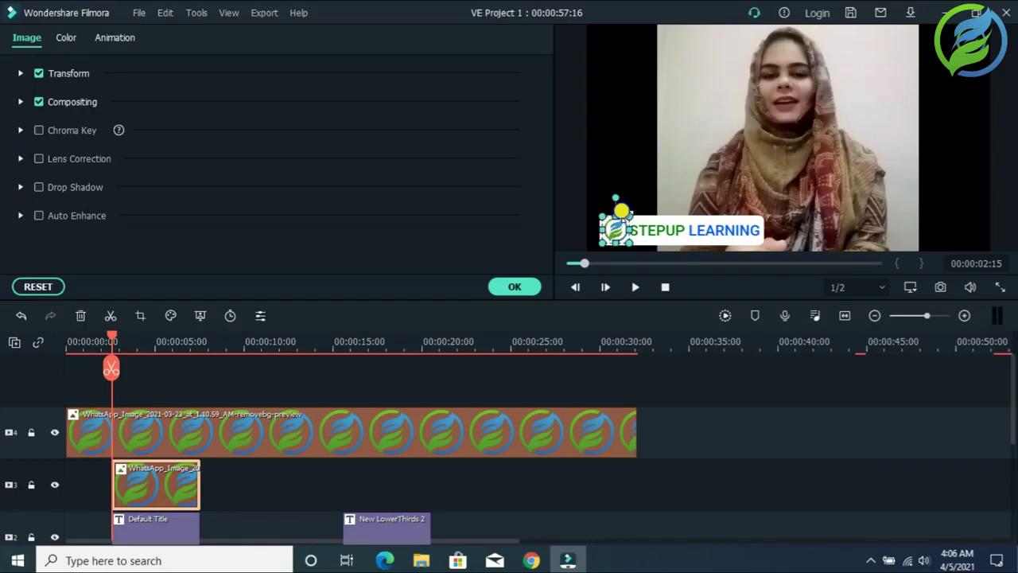
- Apply the Type Writer animation to the STEPUP LEARNING title
left_click(682, 229)
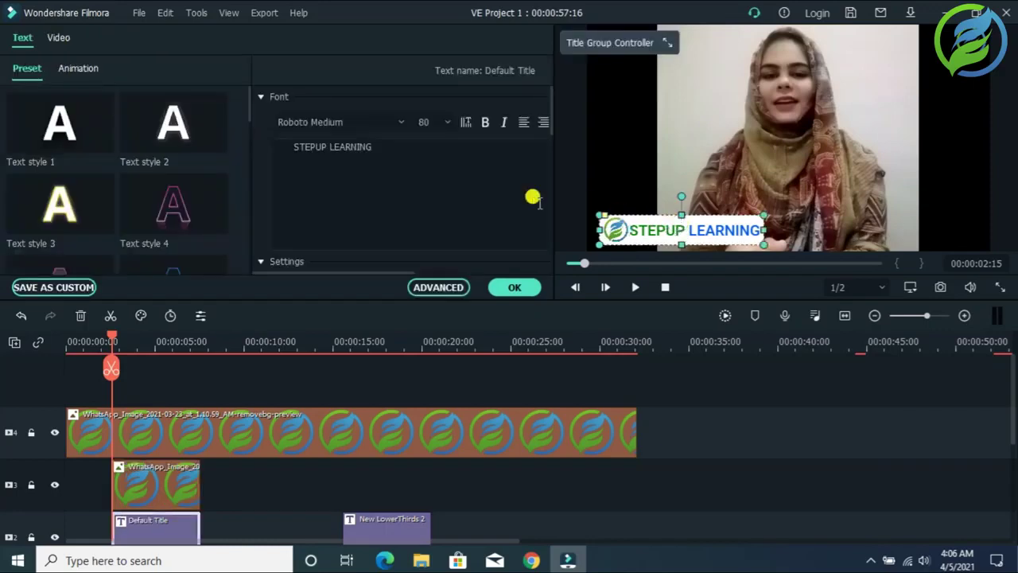
left_click(83, 69)
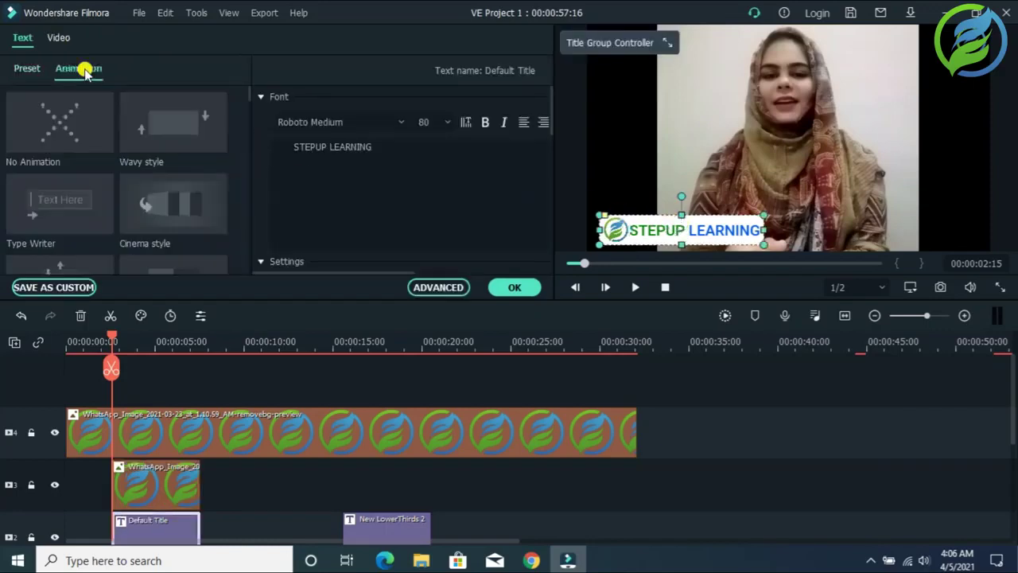
left_click(70, 193)
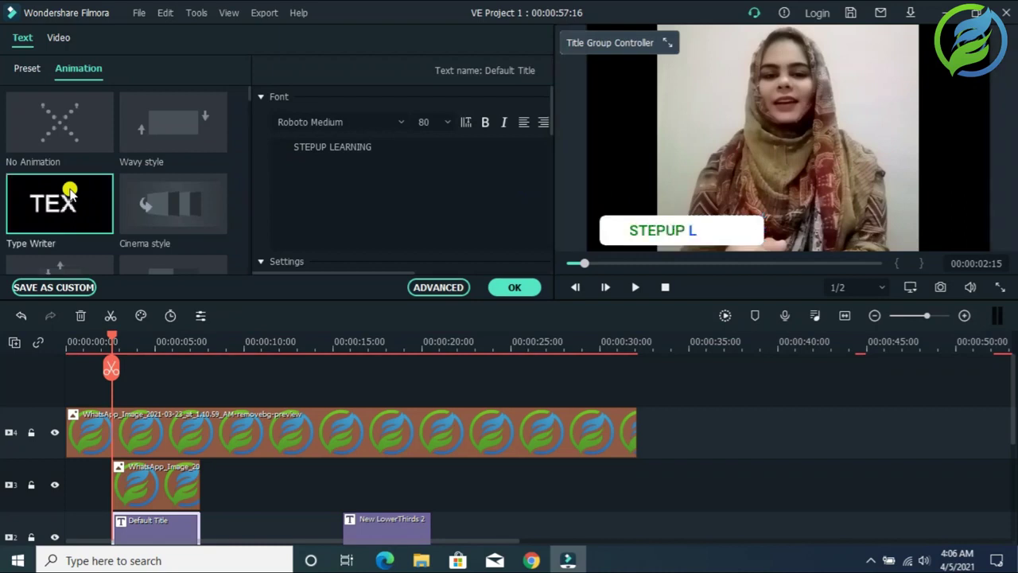
left_click(515, 286)
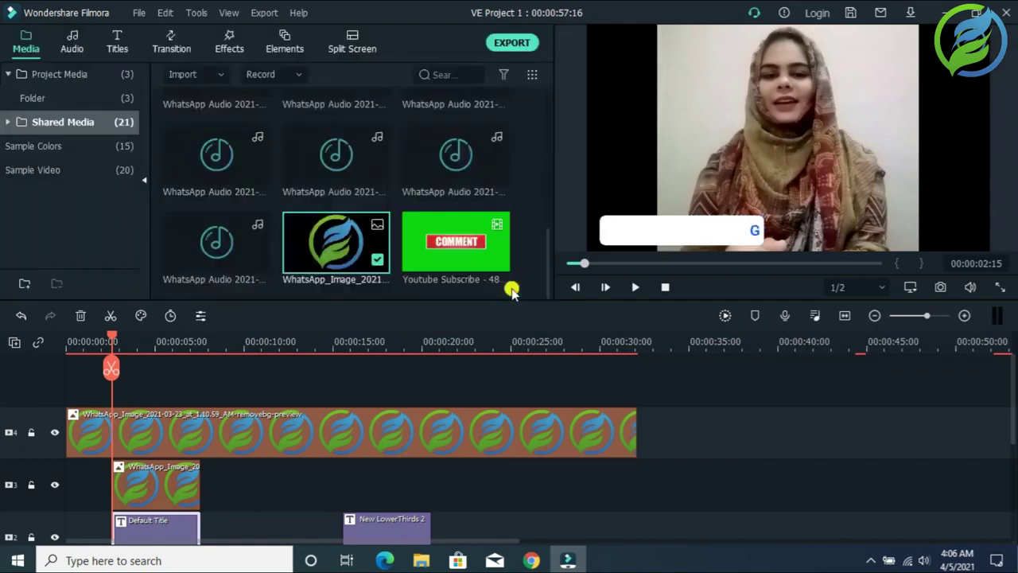
- Play the project from its start to review the animated title with its logo
scroll(1011, 385, "down", 3)
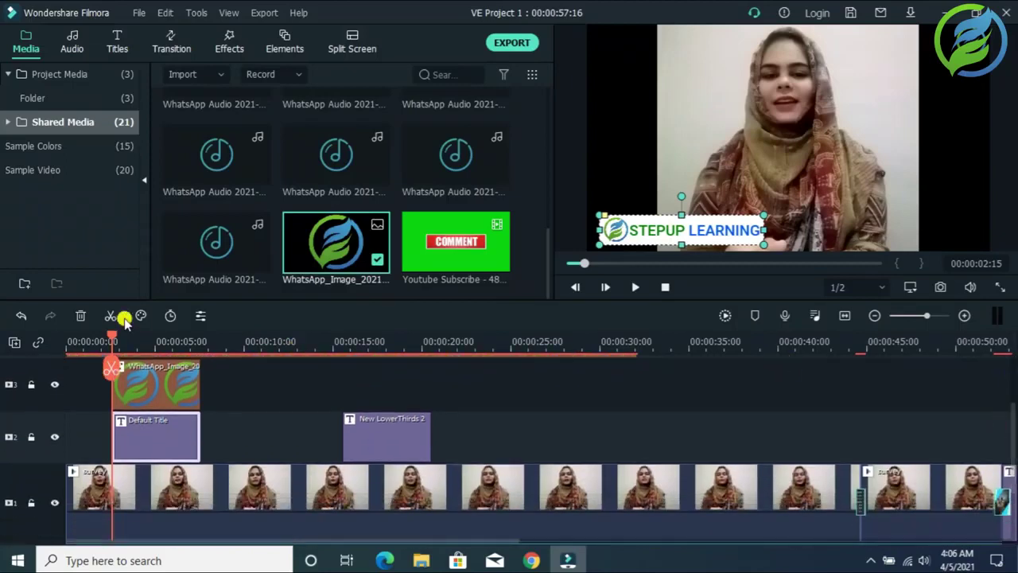
left_click_drag(114, 337, 35, 340)
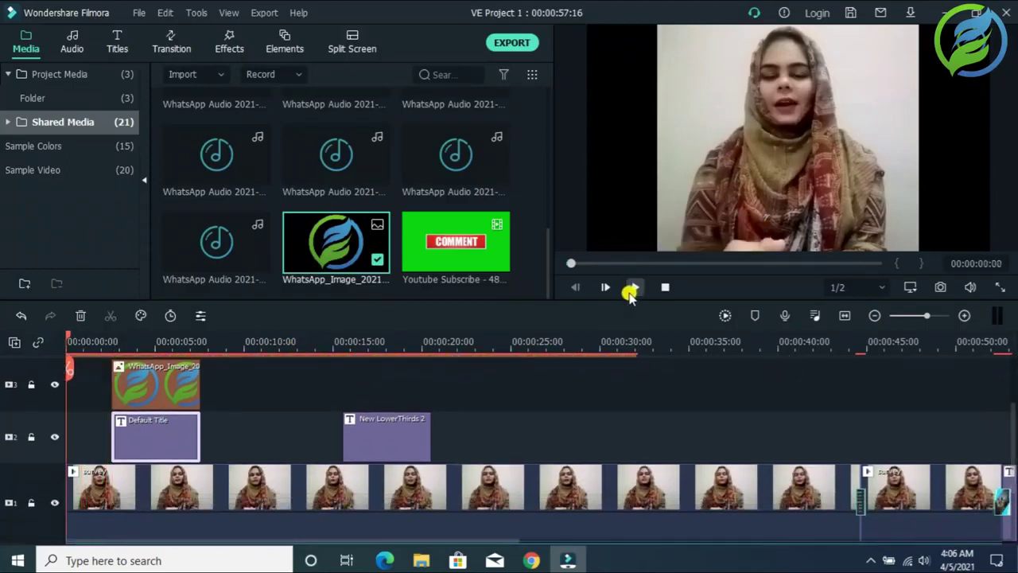
left_click(630, 291)
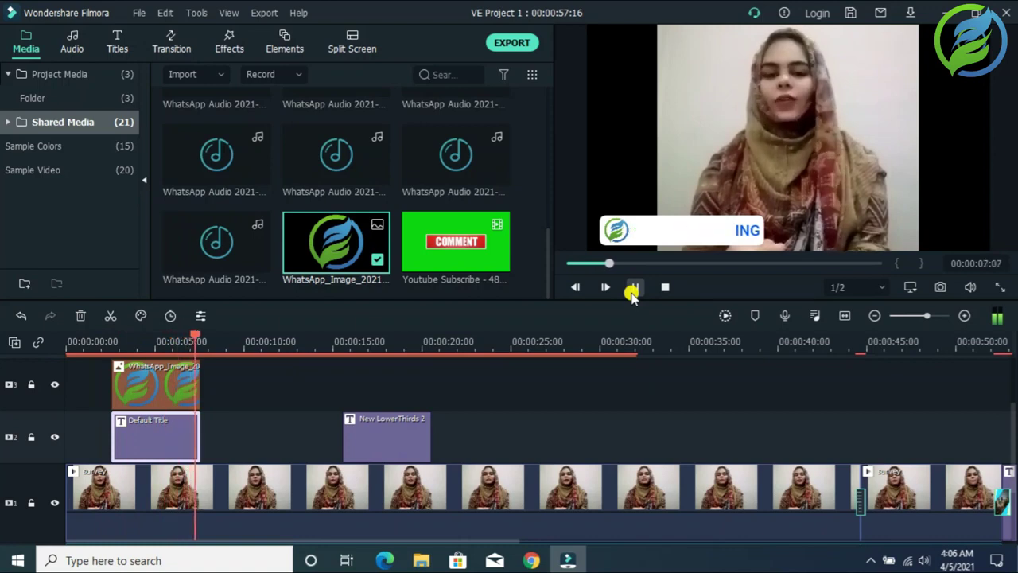
left_click_drag(929, 315, 924, 316)
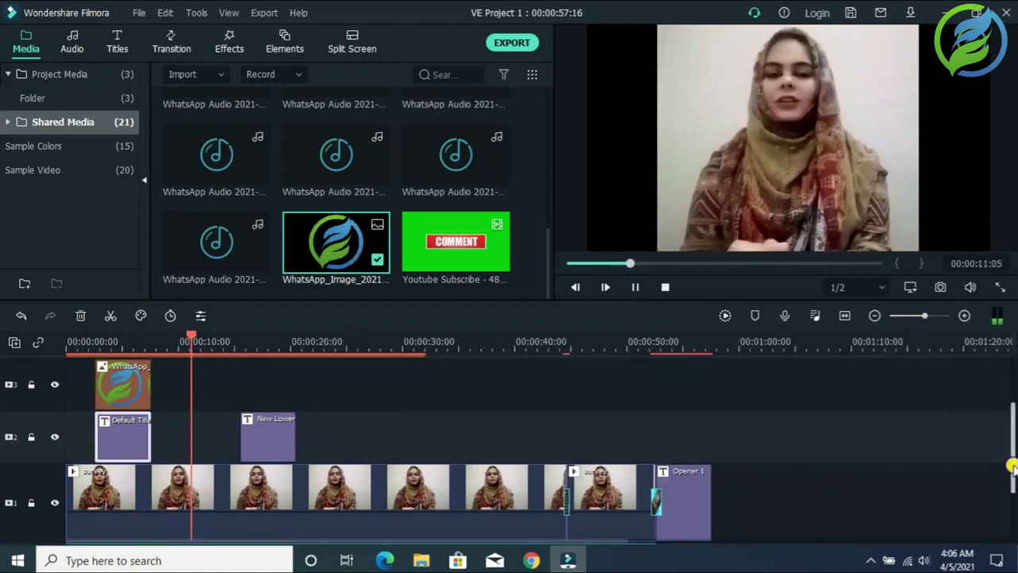
left_click_drag(1014, 466, 1013, 448)
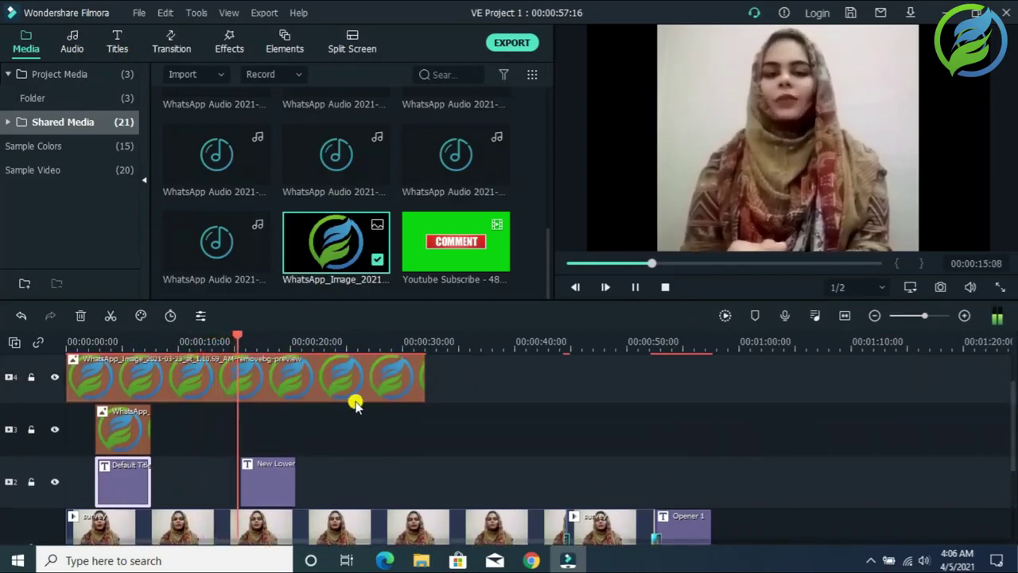
- Move the New LowerThirds 2 clip earlier so it starts at 00:00:13:10
left_click_drag(249, 335, 209, 336)
left_click(638, 287)
left_click(634, 288)
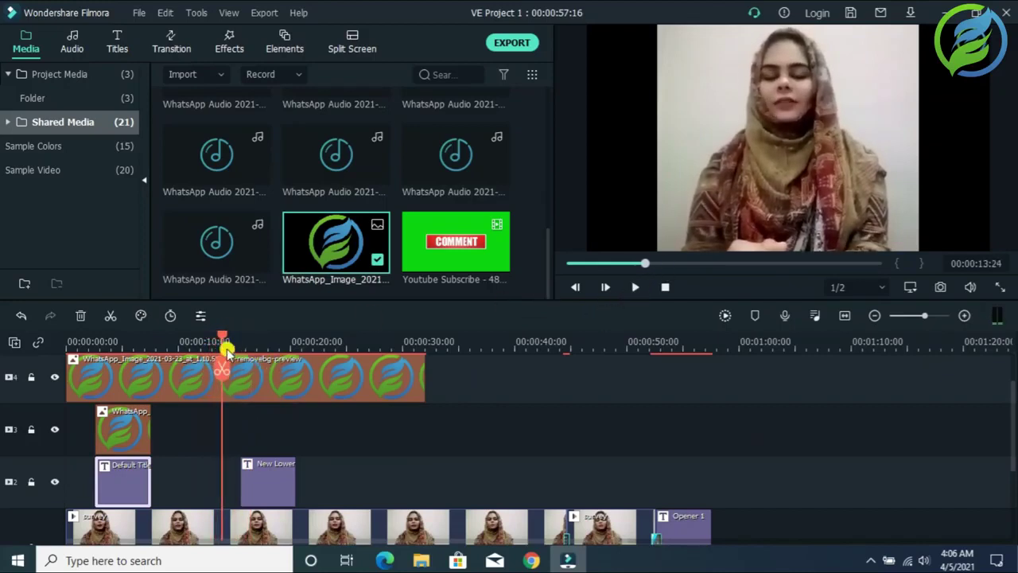
left_click_drag(224, 338, 216, 337)
left_click_drag(252, 463, 232, 471)
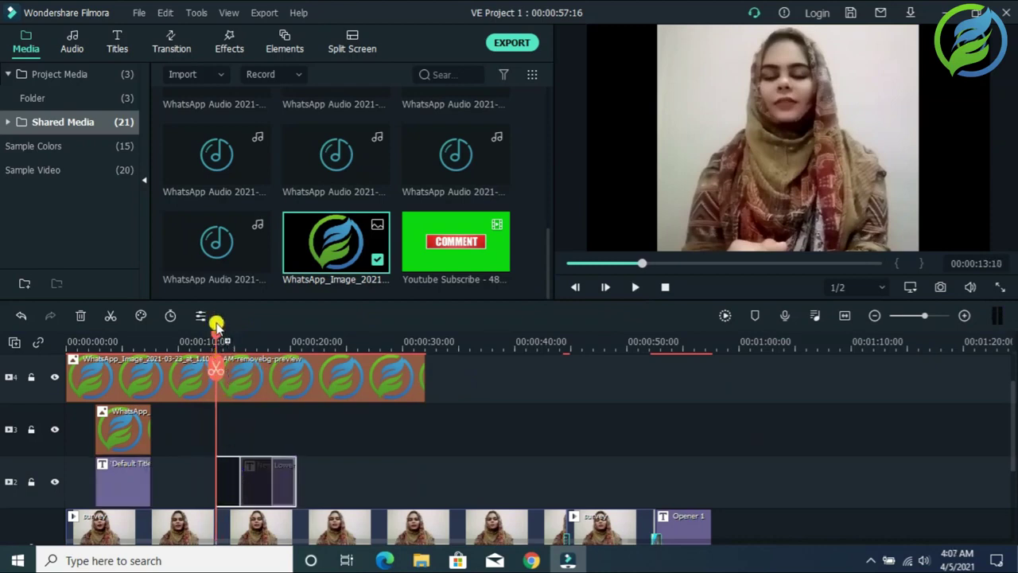
- Play from 00:00:12:10 through the Google Survey Form lower third to check its timing
left_click_drag(216, 336, 204, 336)
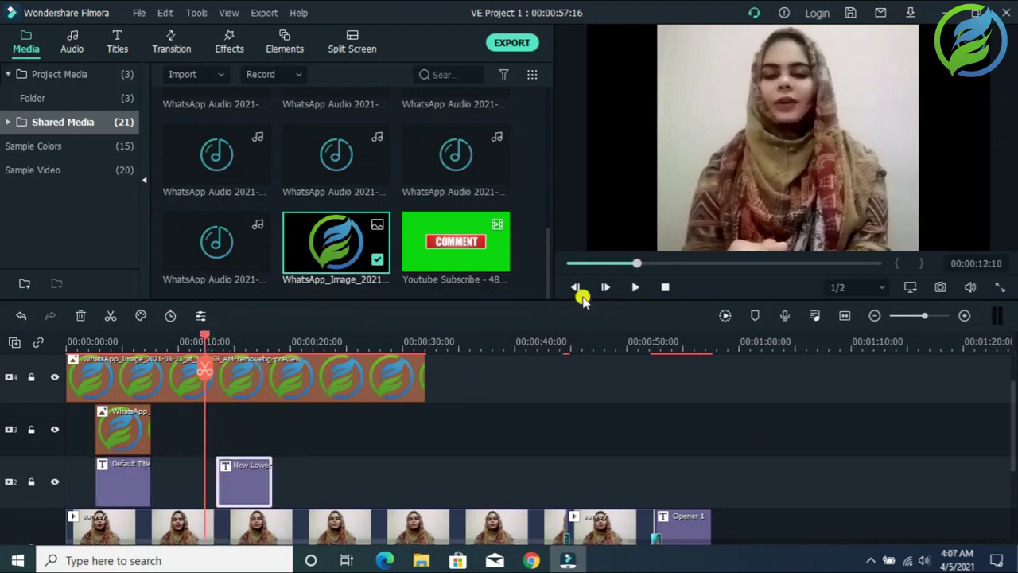
left_click(633, 287)
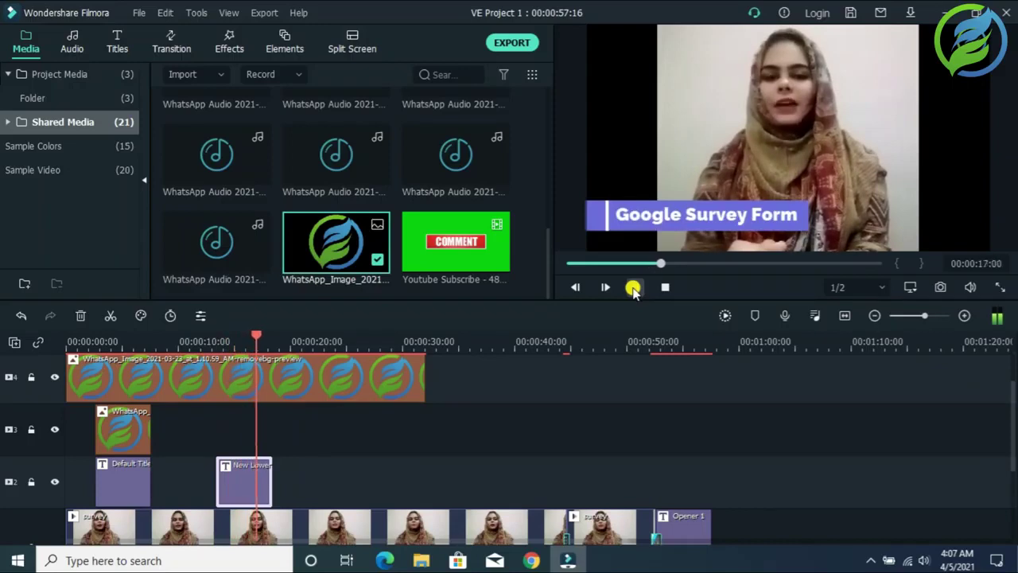
left_click(637, 288)
- Extend the corner logo clip to the end of the survey video, about 00:00:52, and play the project's ending
left_click_drag(421, 375, 651, 394)
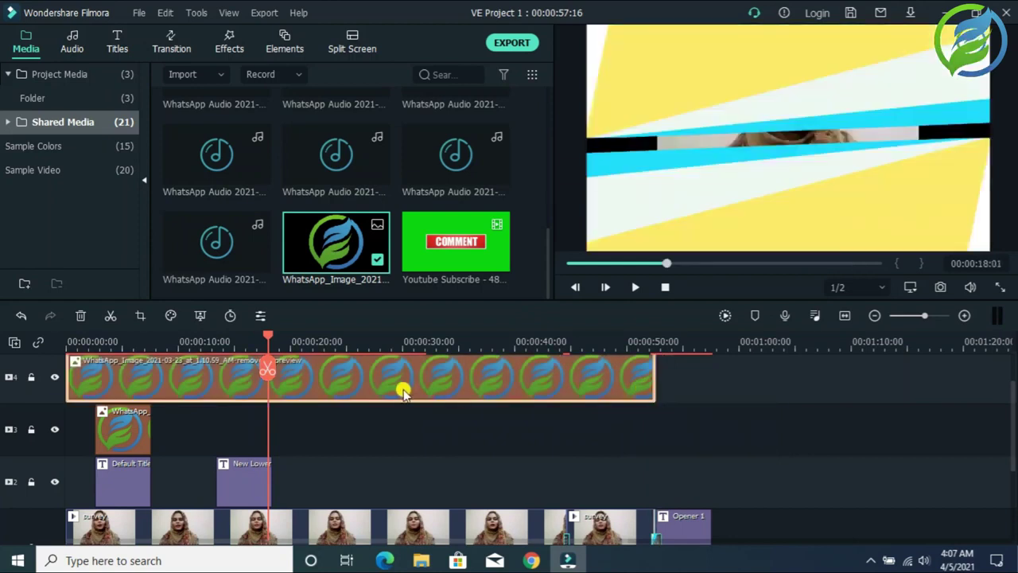
left_click_drag(268, 336, 543, 372)
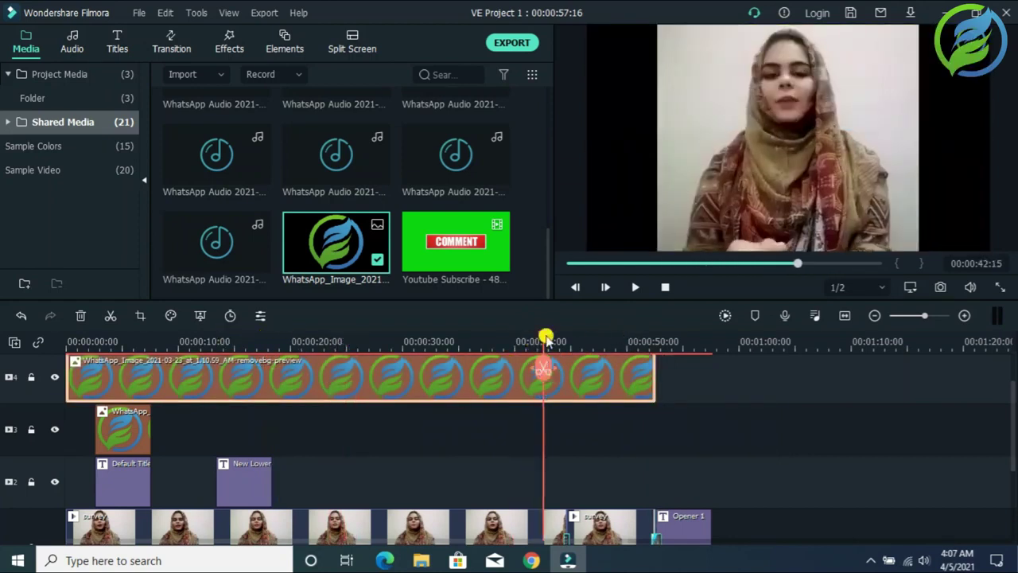
left_click_drag(545, 338, 649, 357)
left_click(635, 287)
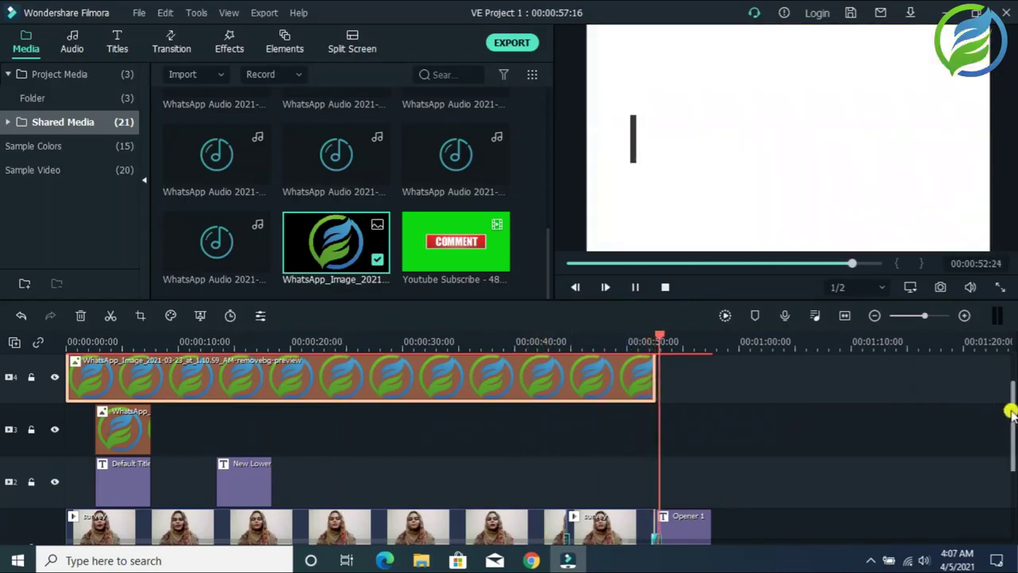
- Return the playhead to the project's start, play the survey video's opening briefly, and rewind to 00:00:00:00
left_click_drag(1010, 408, 1014, 481)
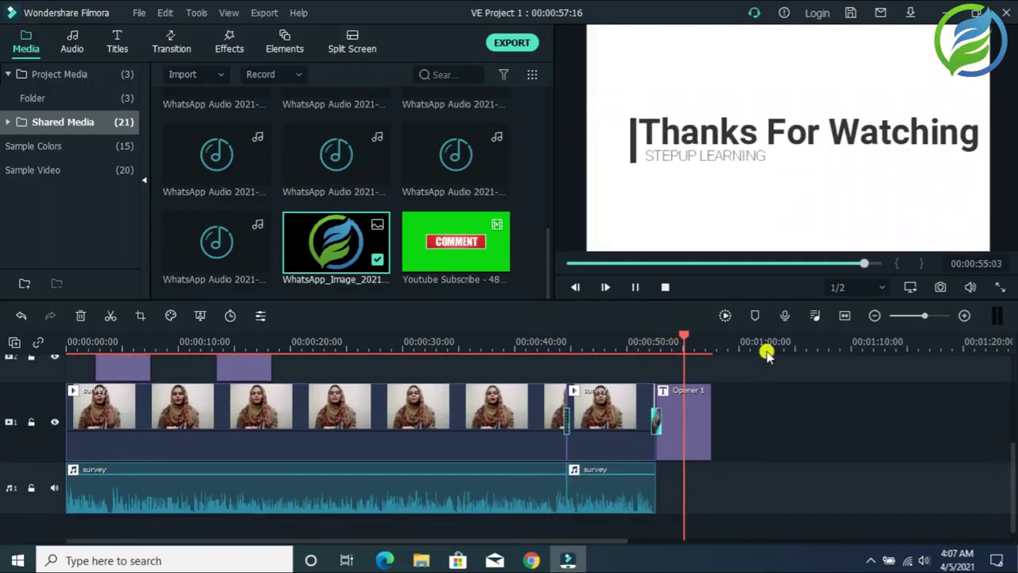
left_click_drag(695, 336, 5, 407)
left_click(641, 288)
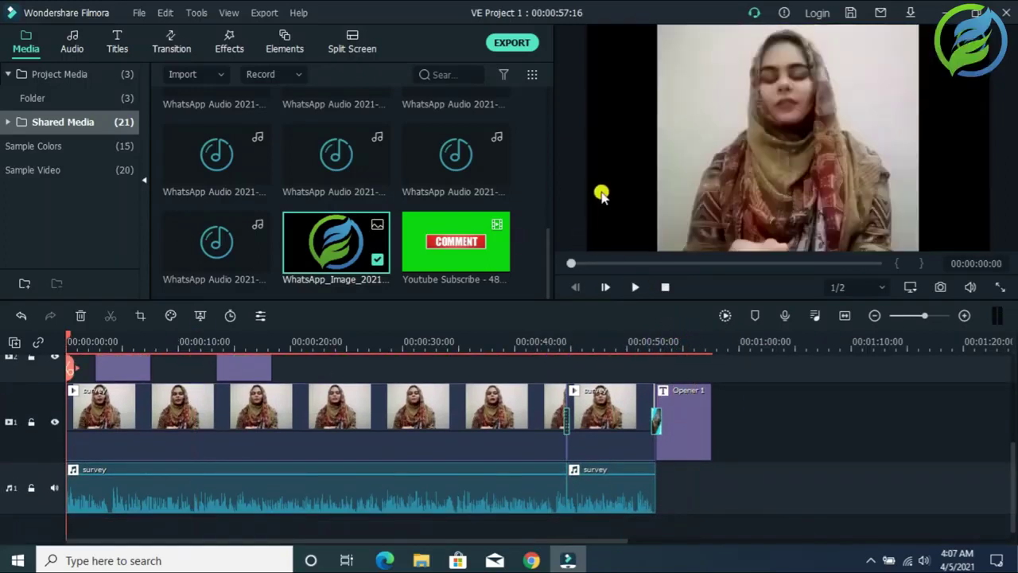
left_click(638, 288)
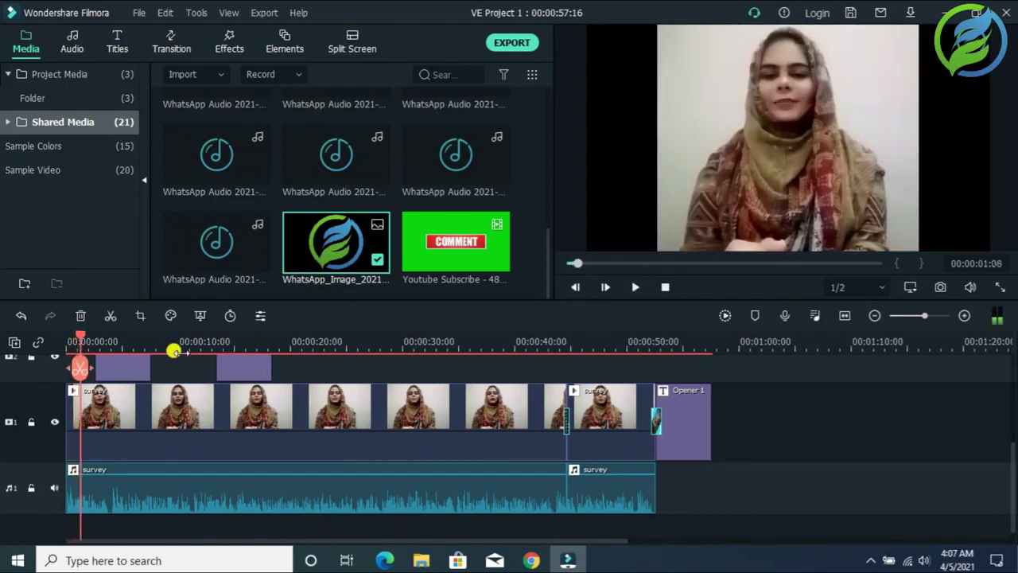
left_click_drag(82, 337, 50, 342)
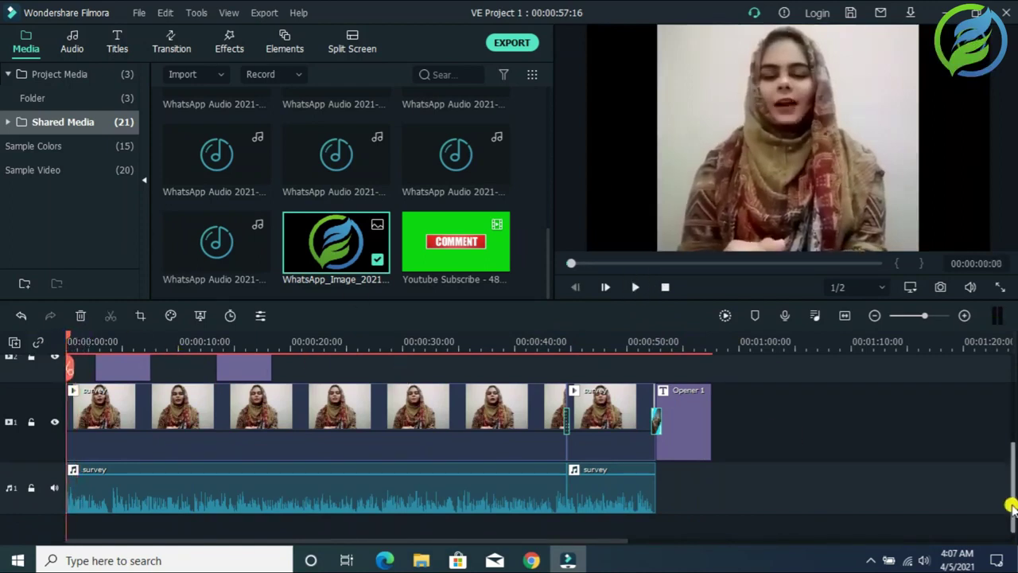
left_click_drag(1013, 505, 1014, 470)
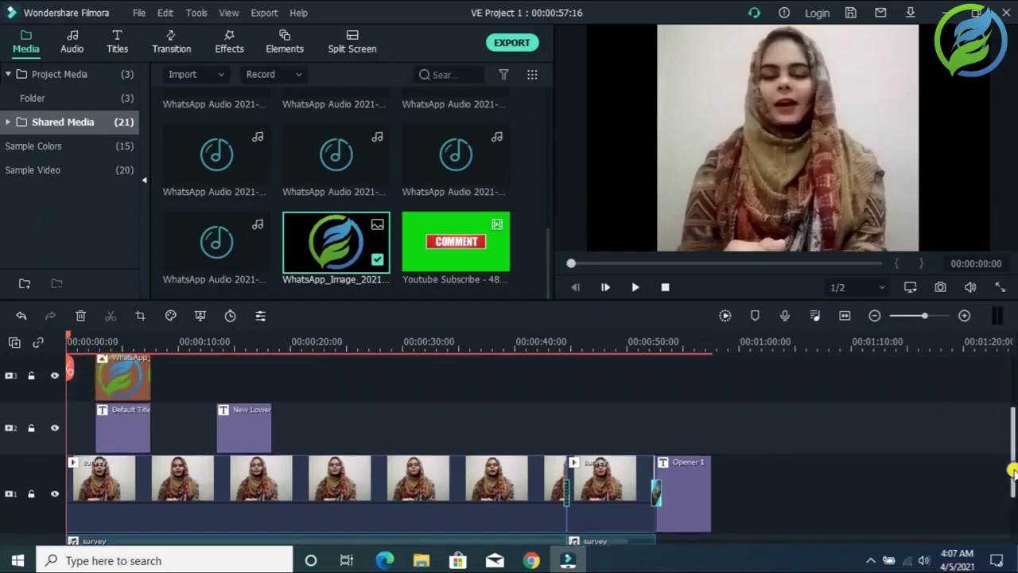
- Export the project as an MP4 named Google form to E:/FB videos, with the video bit rate set to 100000 kbps
left_click(530, 45)
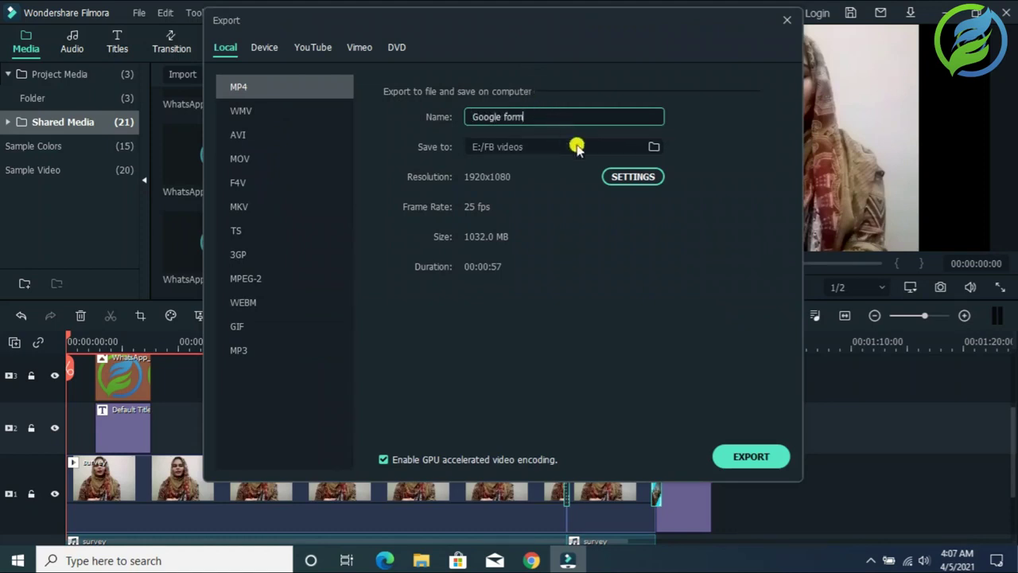
left_click(612, 176)
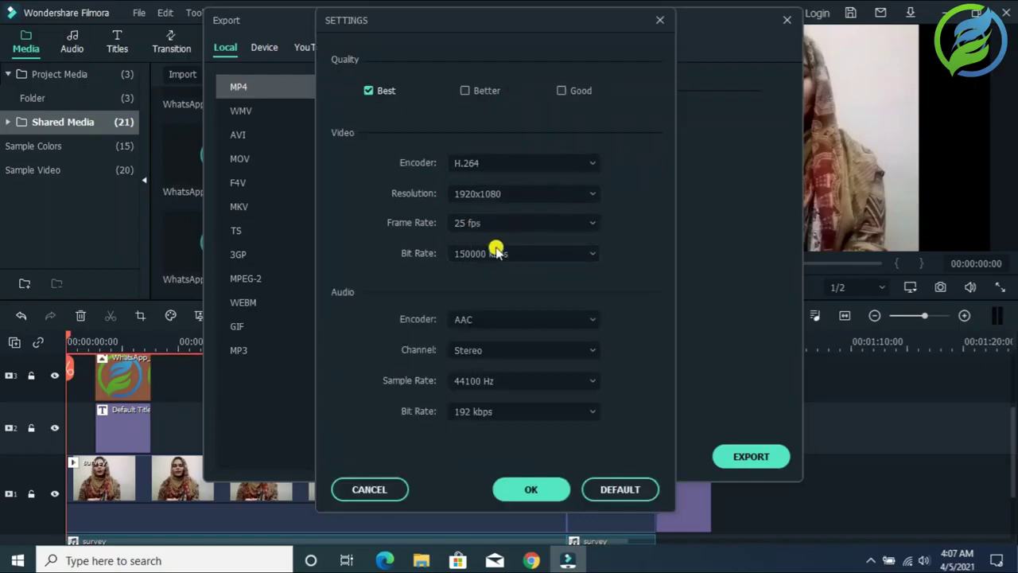
left_click(594, 252)
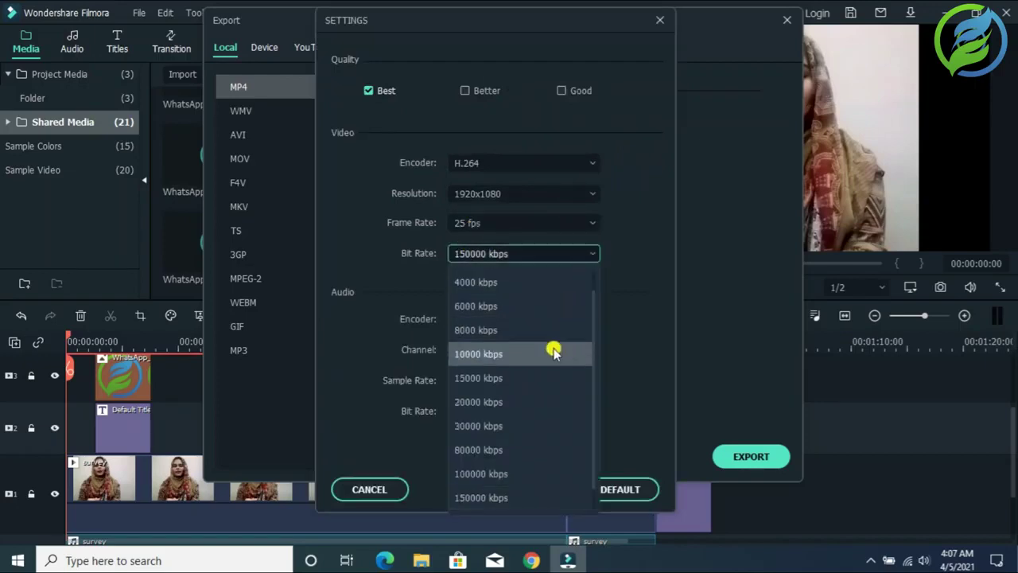
left_click(483, 476)
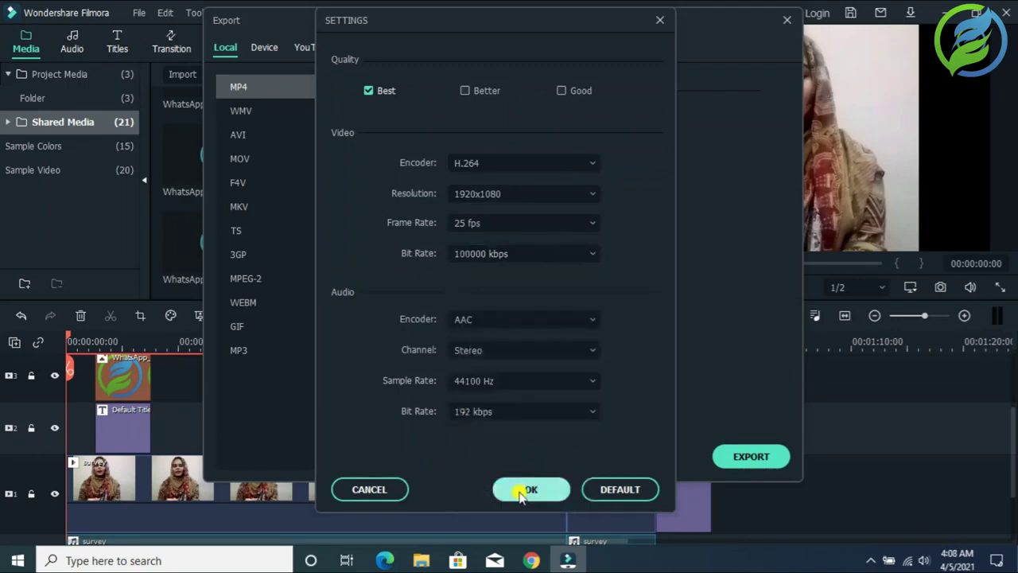
left_click(525, 490)
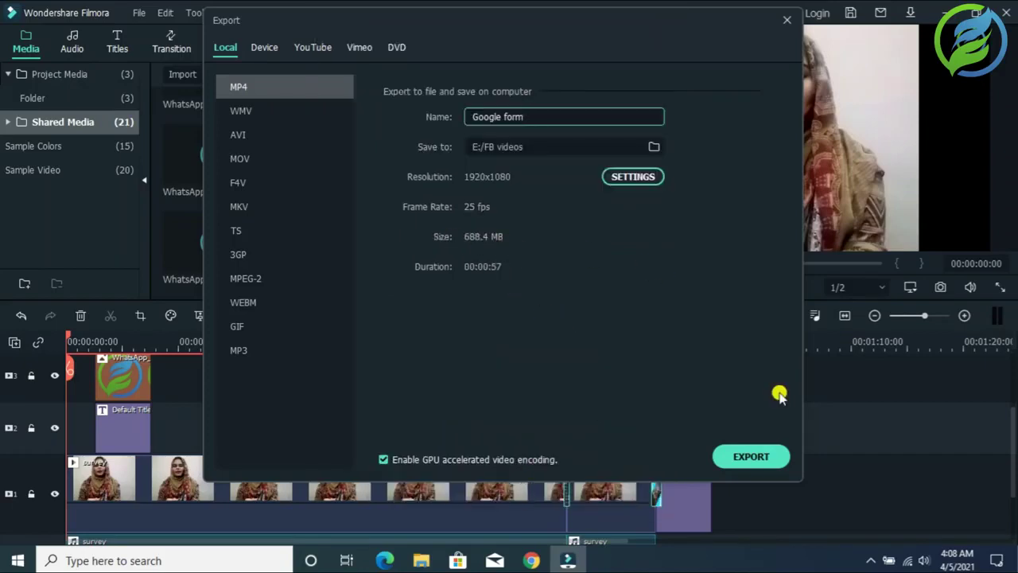
left_click(753, 455)
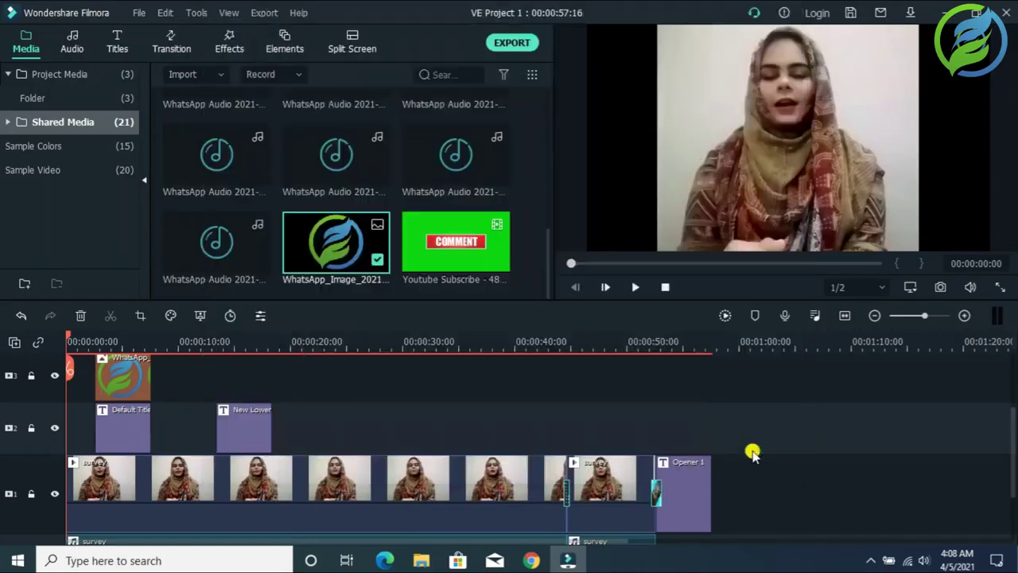